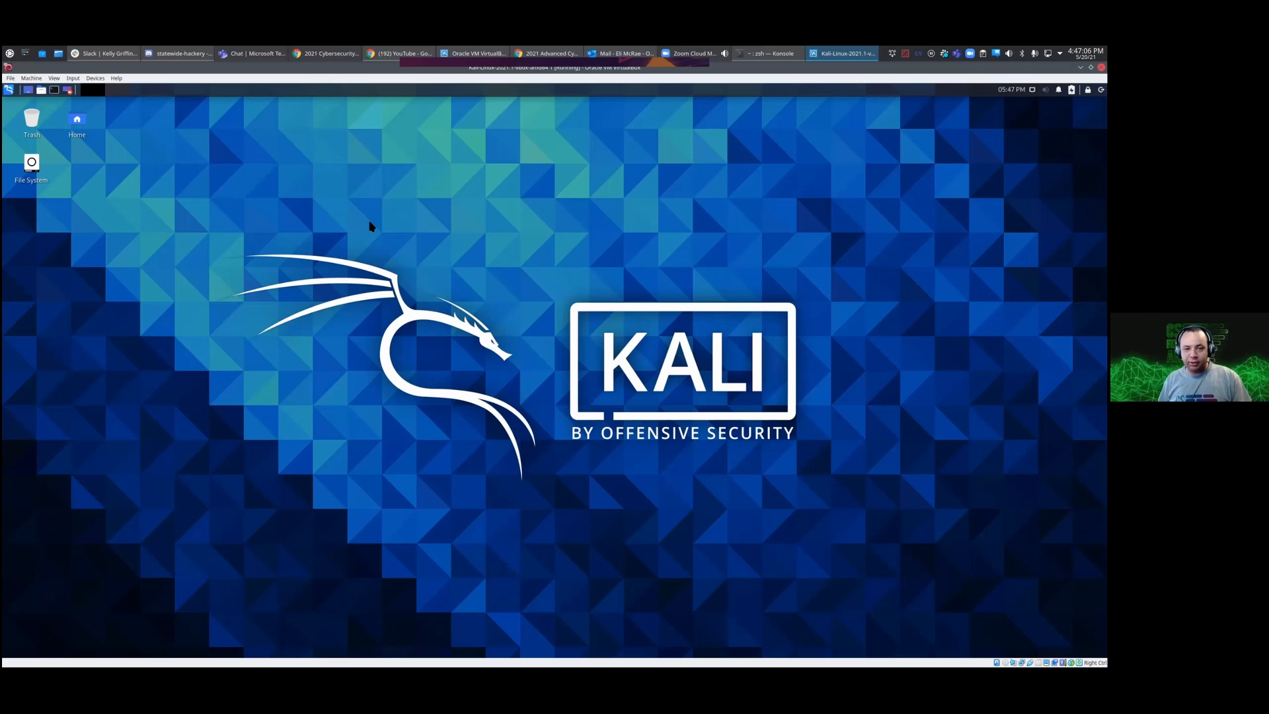
# Step: Put the Kali virtual machine in full screen, open a terminal and enlarge its text three times
pyautogui.press('Control_R+f')
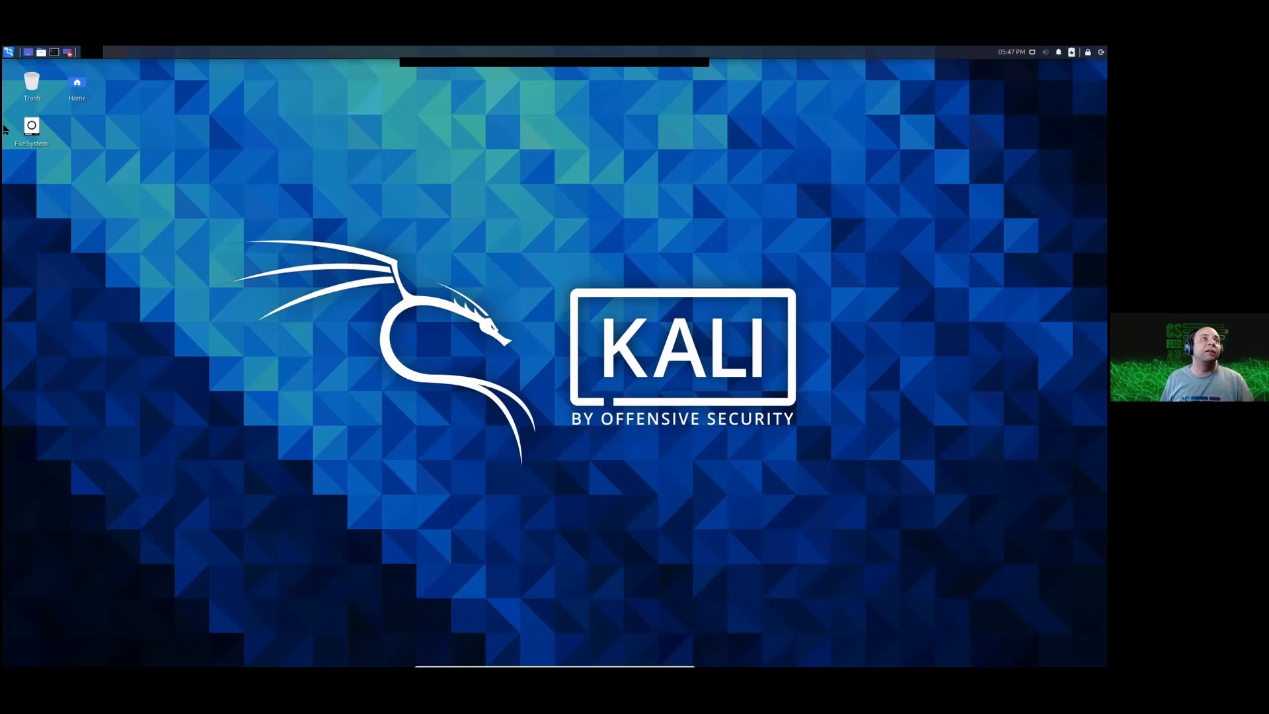
pyautogui.click(10, 57)
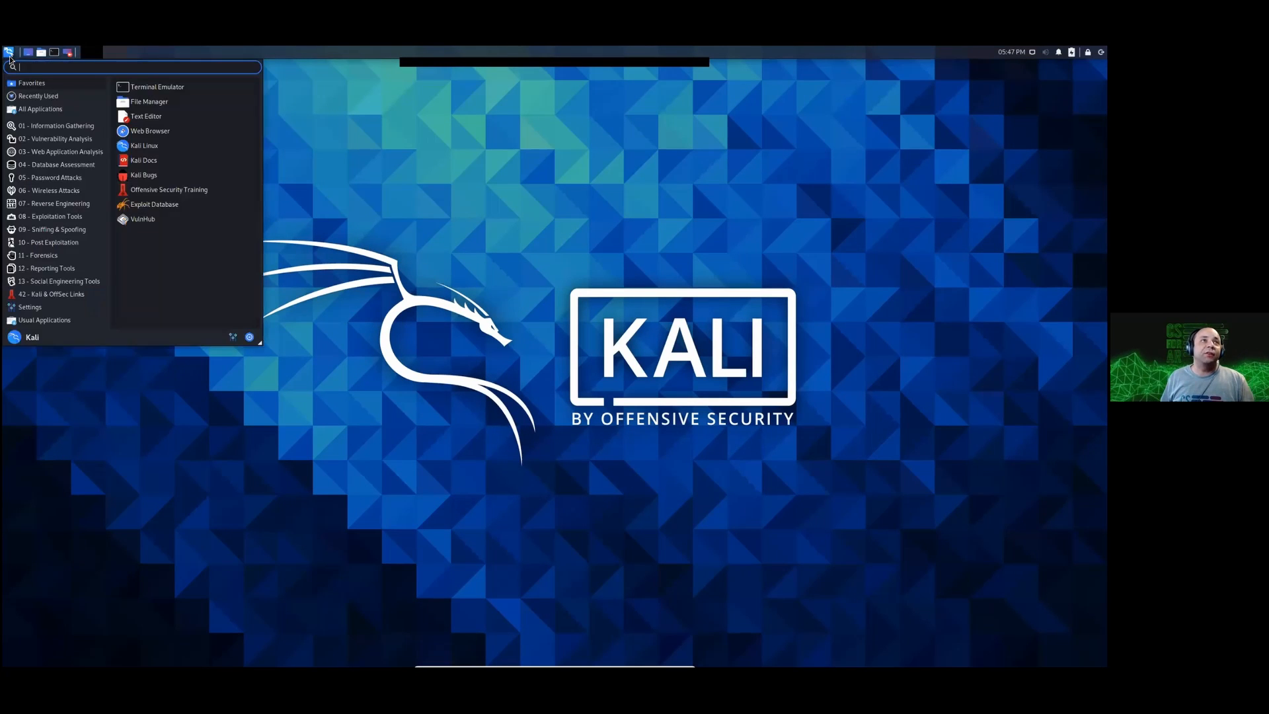
pyautogui.click(160, 86)
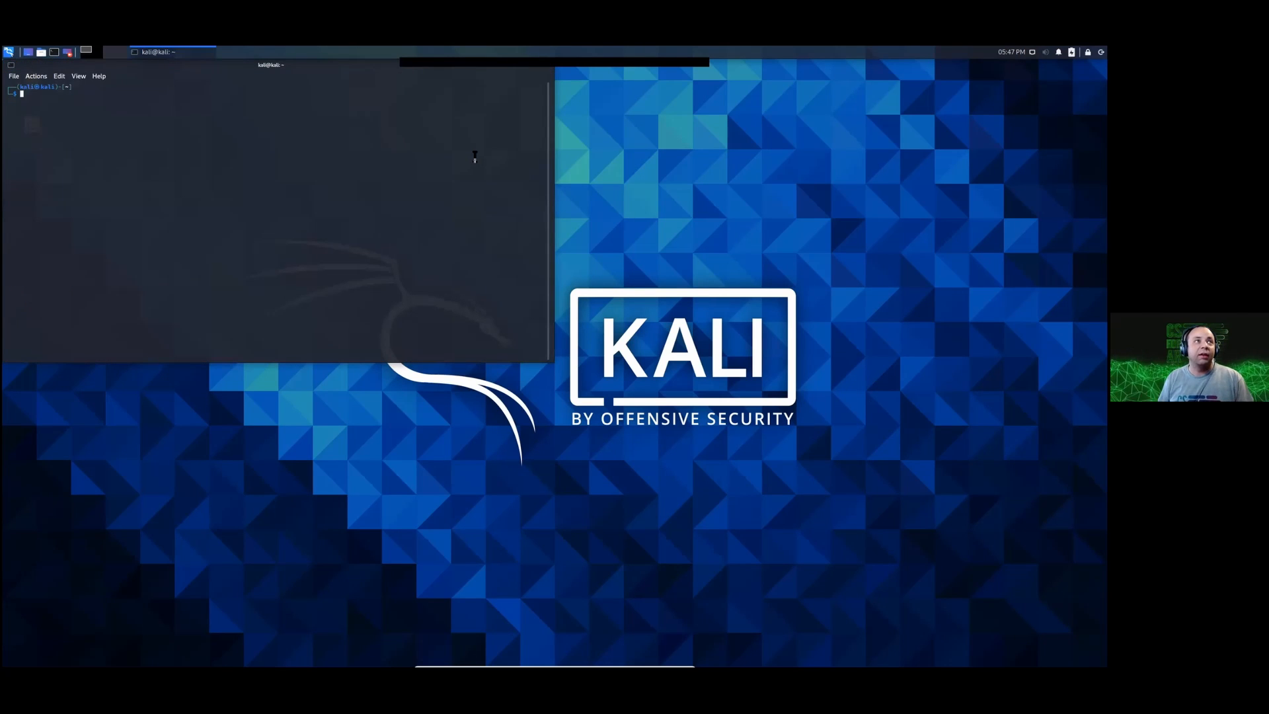
pyautogui.hotkey('ctrl', '+')
pyautogui.hotkey('ctrl', '+')
pyautogui.hotkey('ctrl', '+')
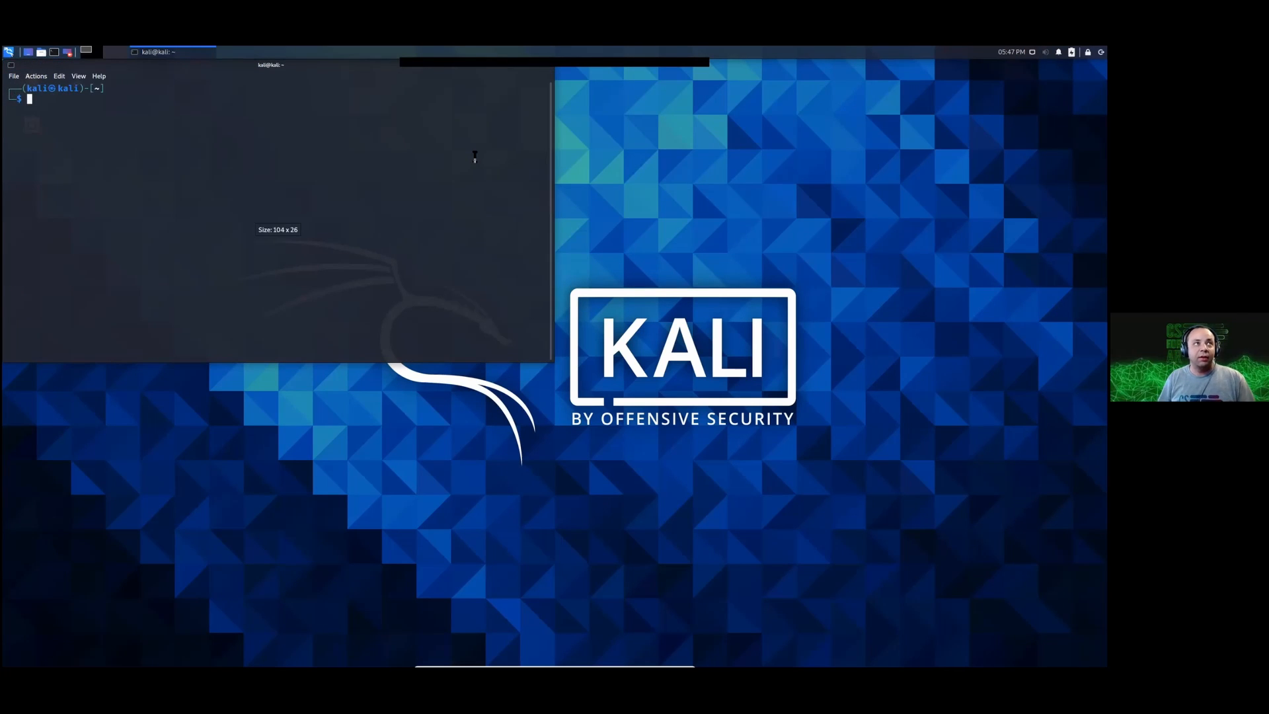
# Step: Test the internet connection by pinging google.com and aol.com, stopping each ping after a reply or two
pyautogui.write('ping google.com')
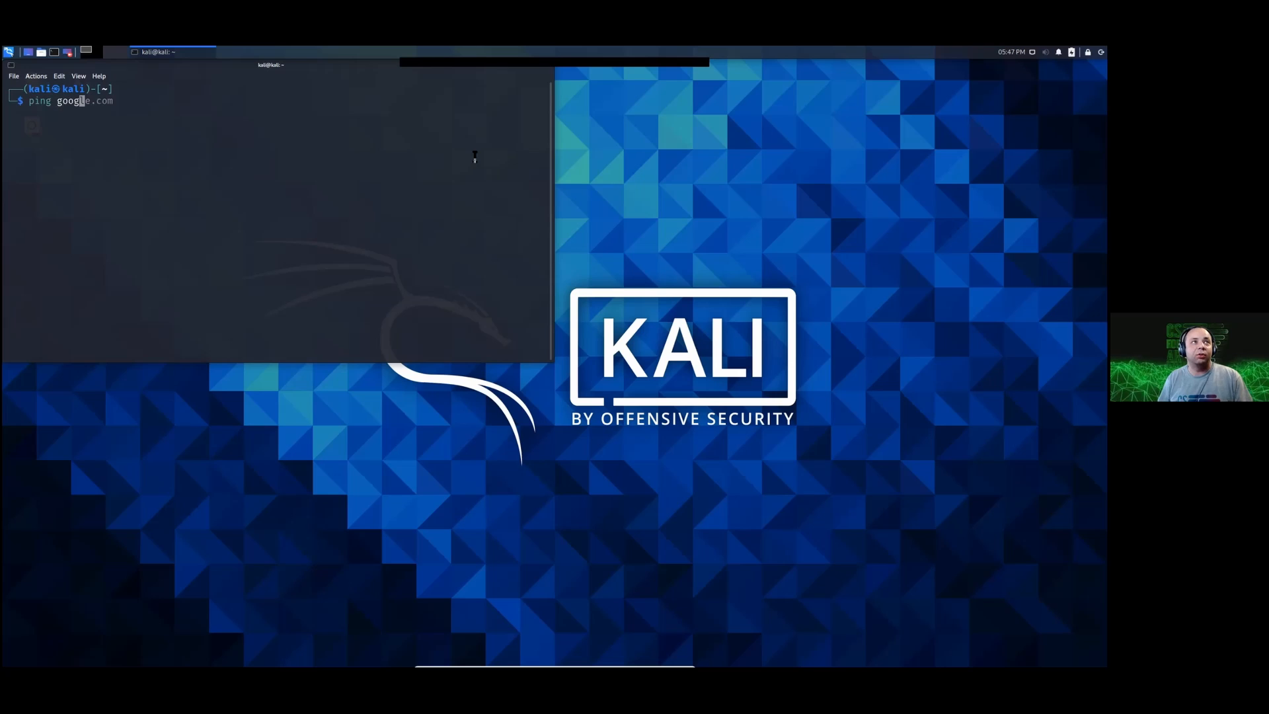
pyautogui.press('Return')
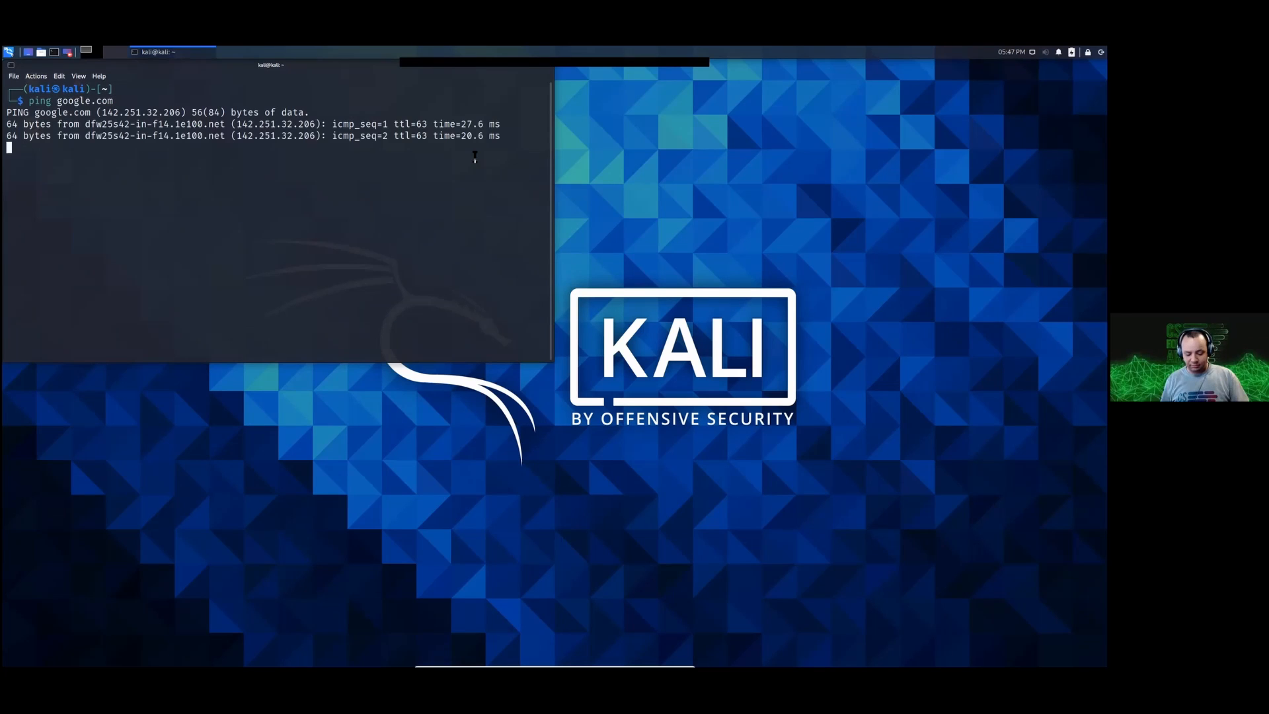
pyautogui.hotkey('ctrl', 'c')
pyautogui.write('ping ao')
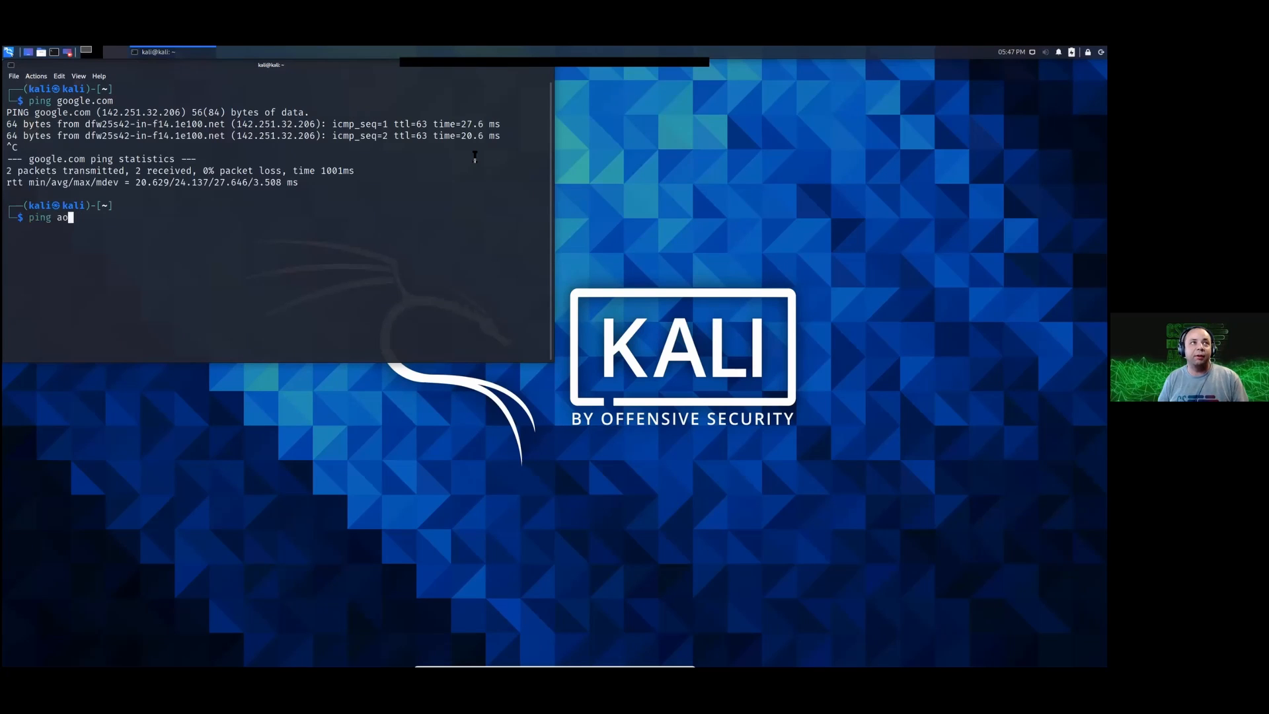
pyautogui.write('l.com')
pyautogui.press('Return')
pyautogui.hotkey('ctrl', 'c')
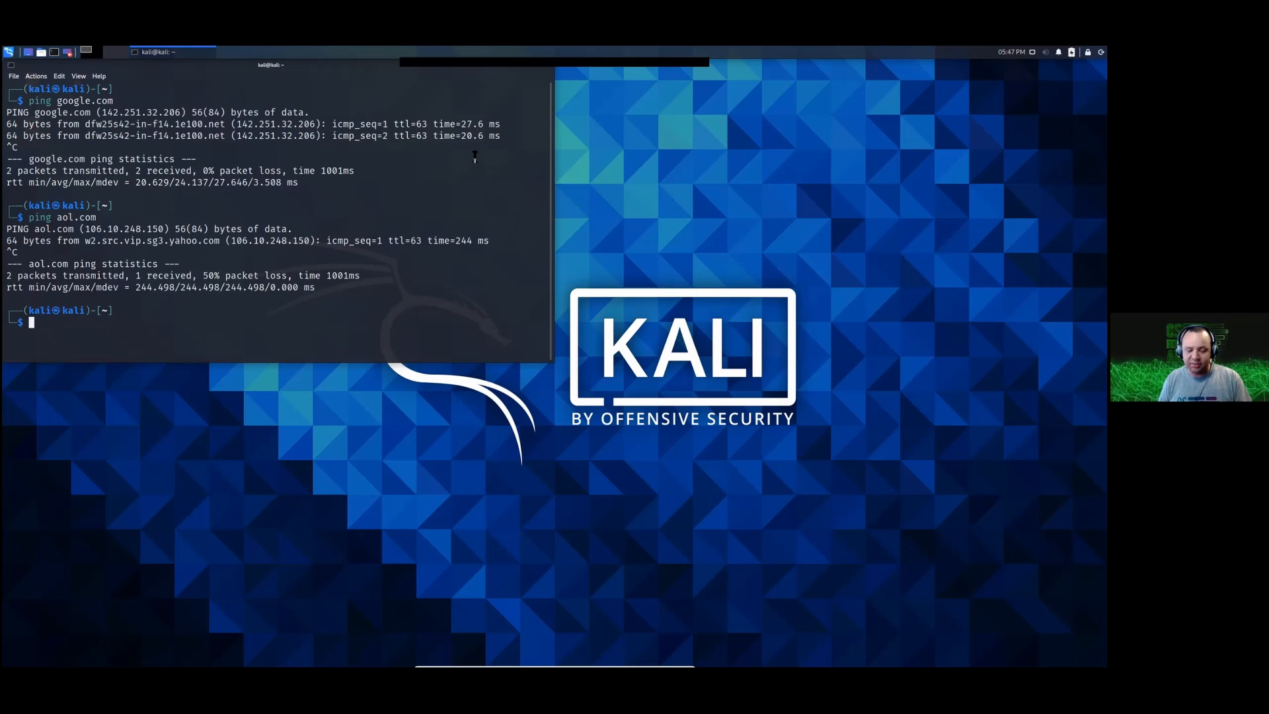
# Step: Look up the machine's public IP address with curl ifconfig.me and highlight the command and its output
pyautogui.write('curl ')
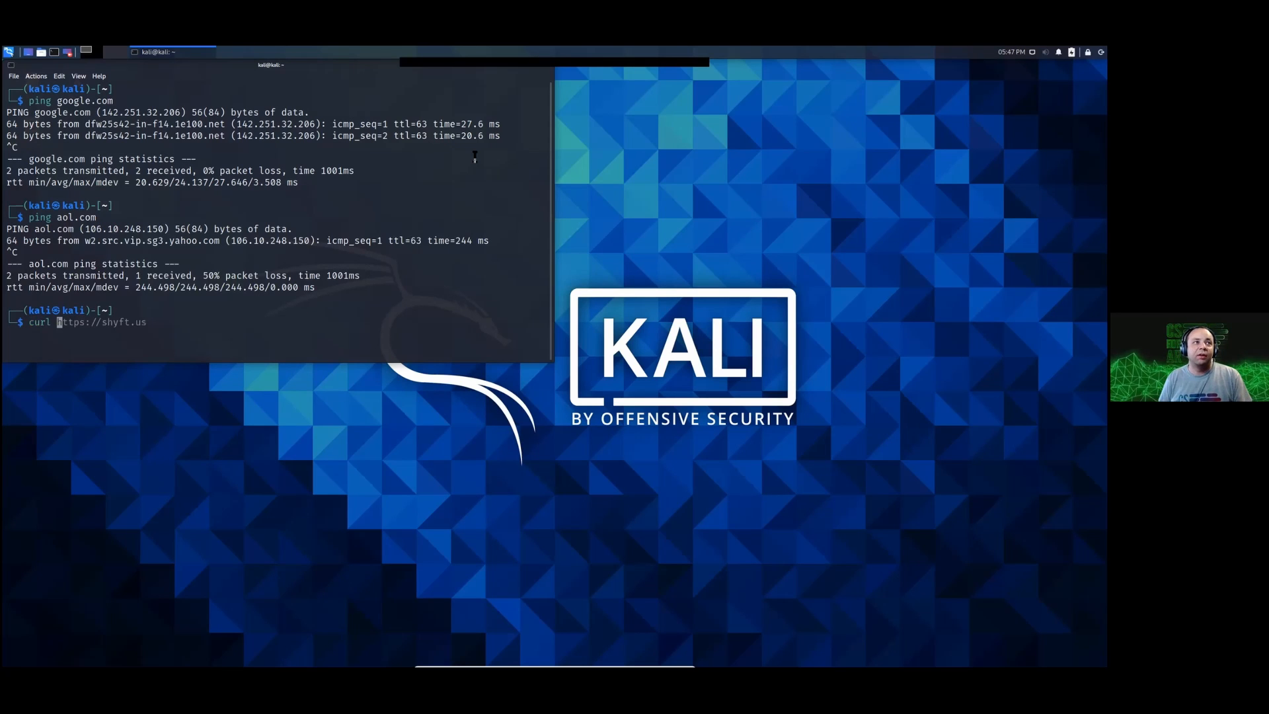
pyautogui.write('https:')
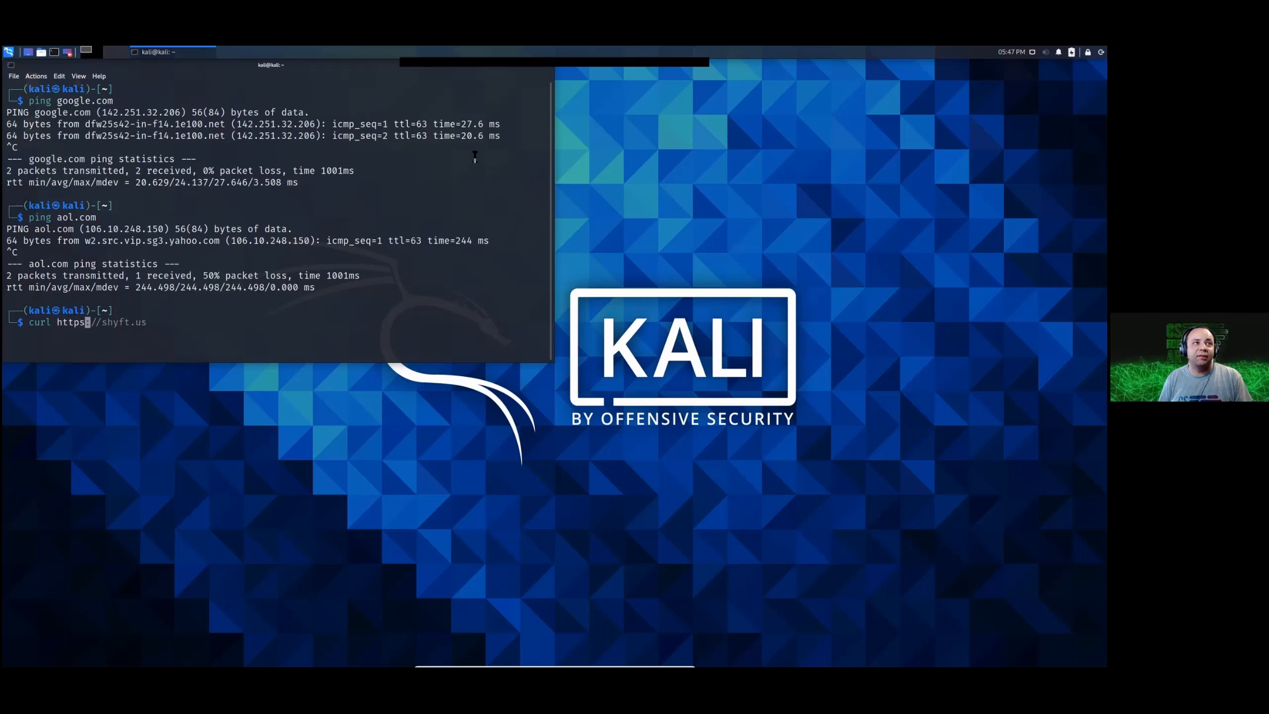
pyautogui.press('BackSpace')
pyautogui.press('BackSpace')
pyautogui.press('BackSpace')
pyautogui.press('BackSpace')
pyautogui.press('BackSpace')
pyautogui.press('BackSpace')
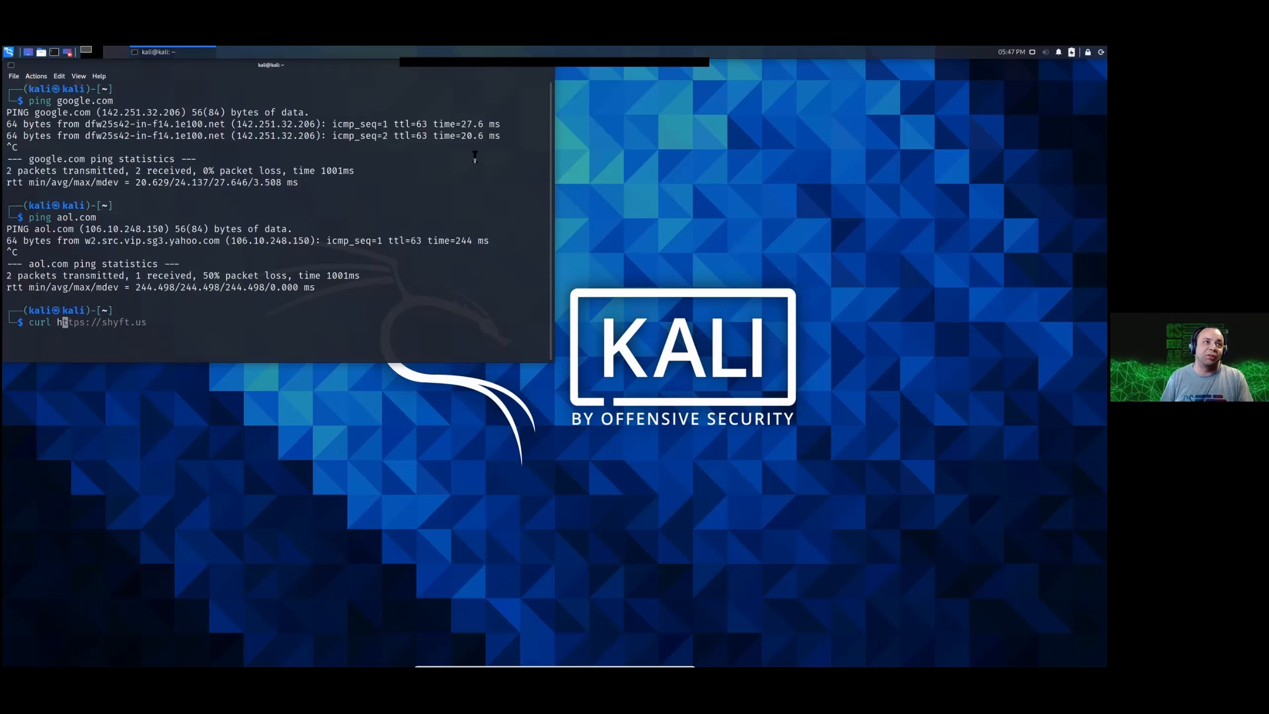
pyautogui.write('ifconfig')
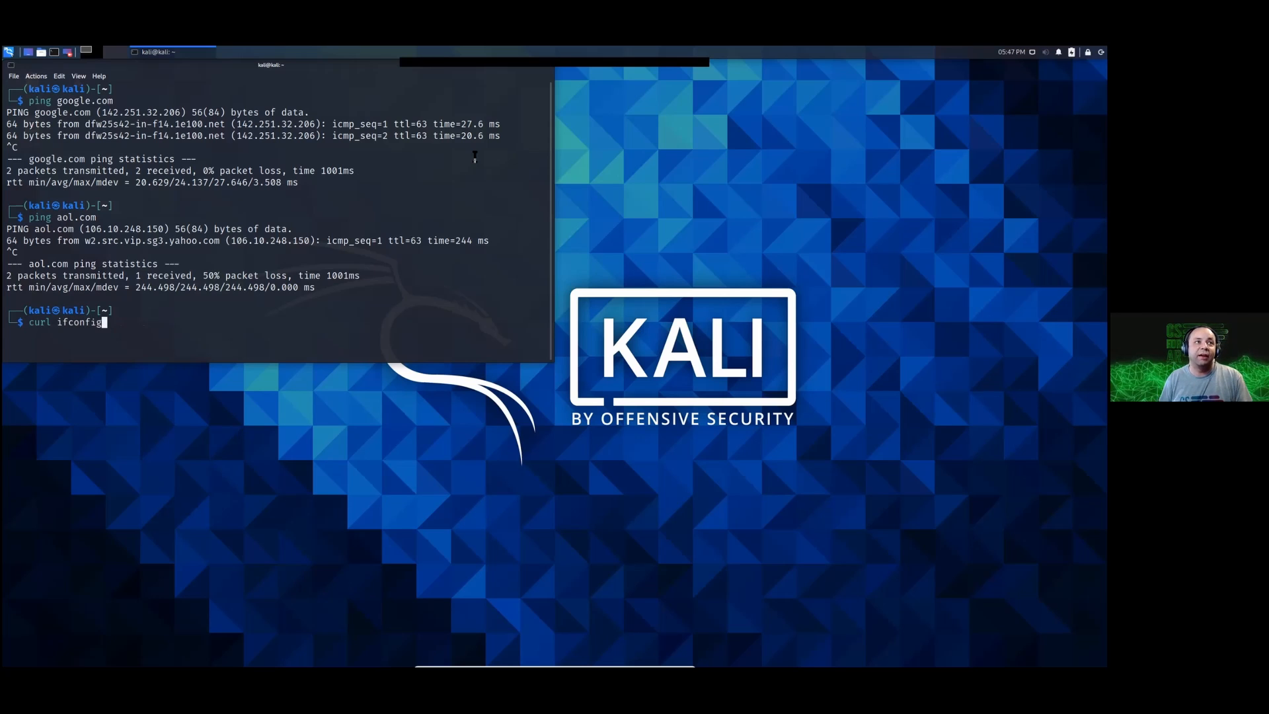
pyautogui.write('.me')
pyautogui.press('Return')
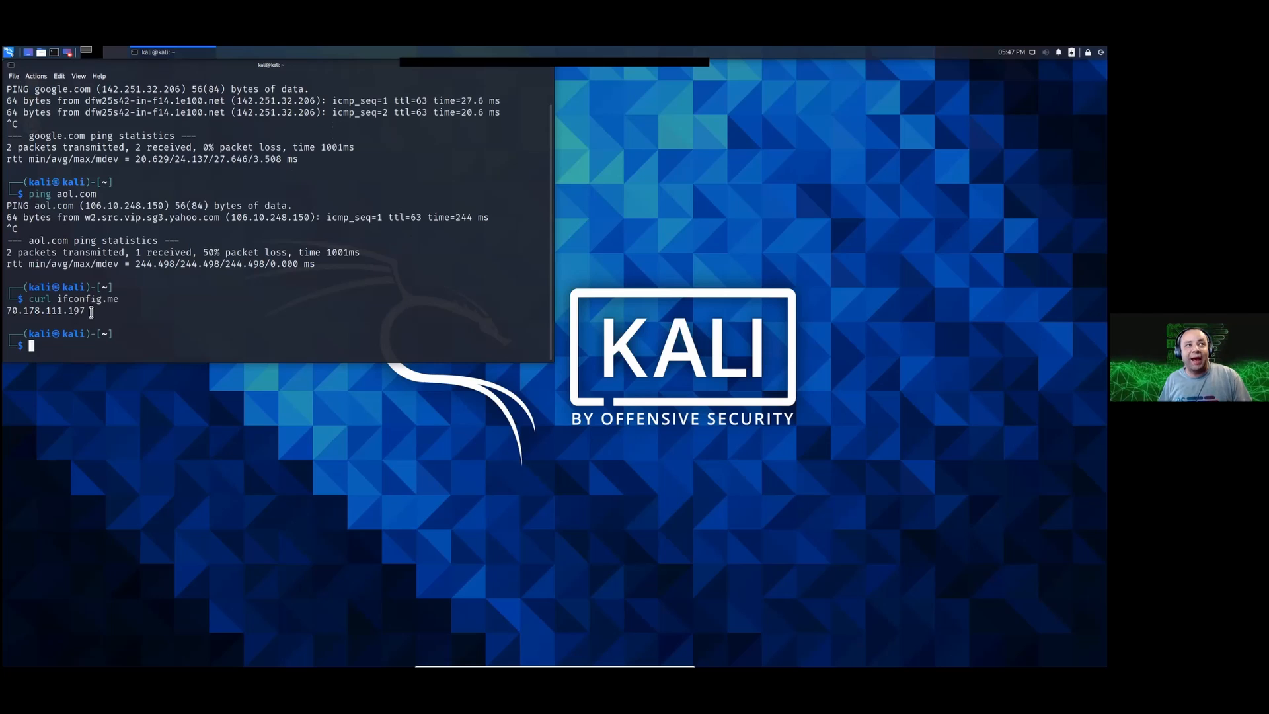
pyautogui.moveTo(91, 312); pyautogui.dragTo(6, 311)
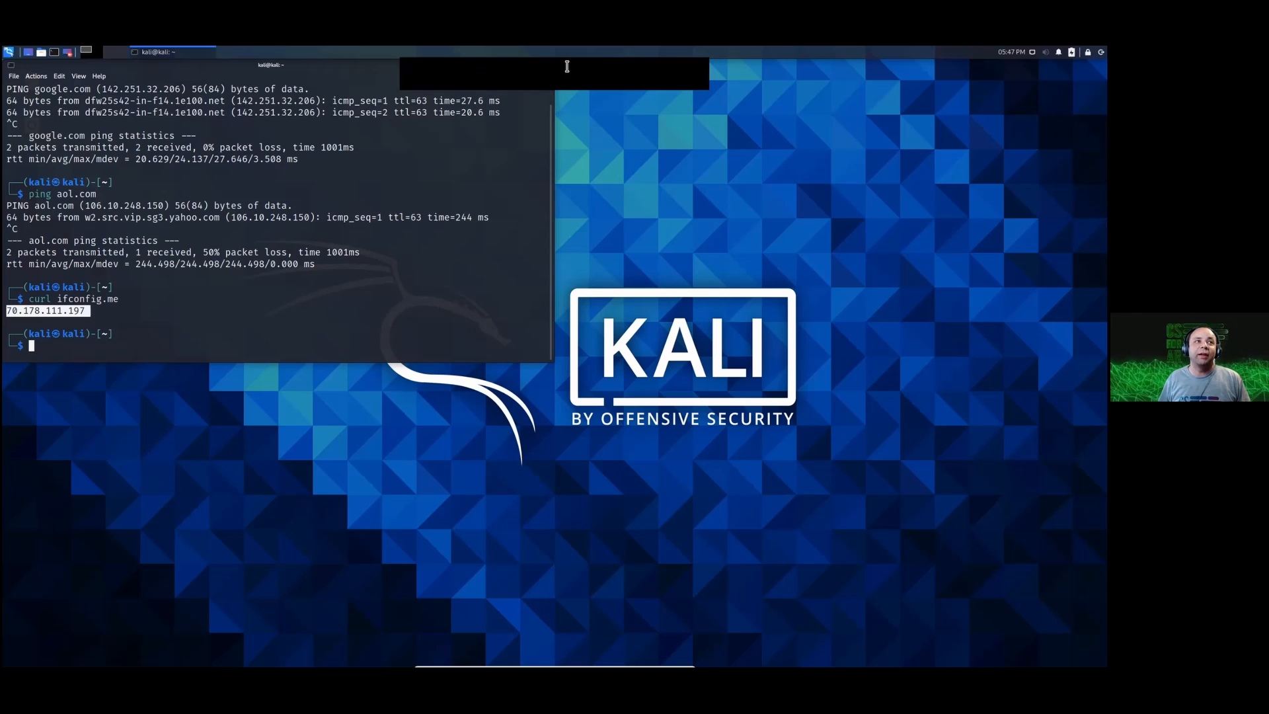
pyautogui.click(111, 313)
pyautogui.moveTo(111, 314); pyautogui.dragTo(31, 301)
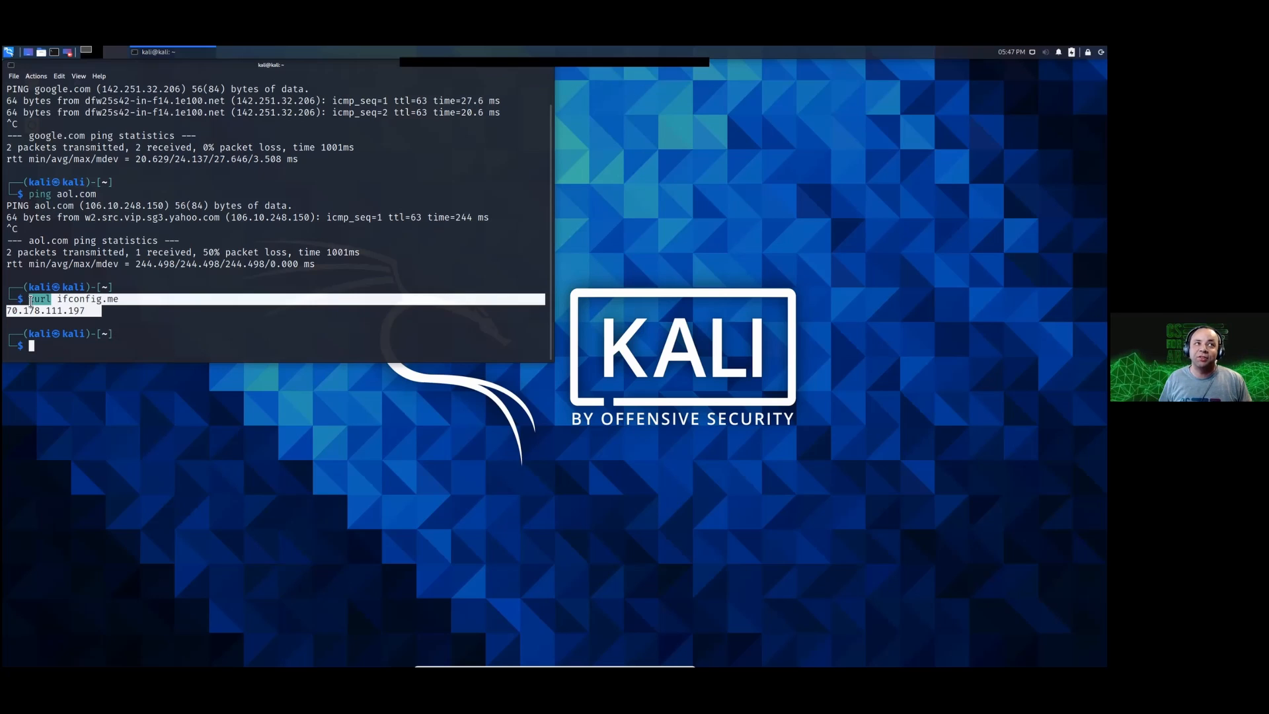
pyautogui.scroll(1, 173, 218)
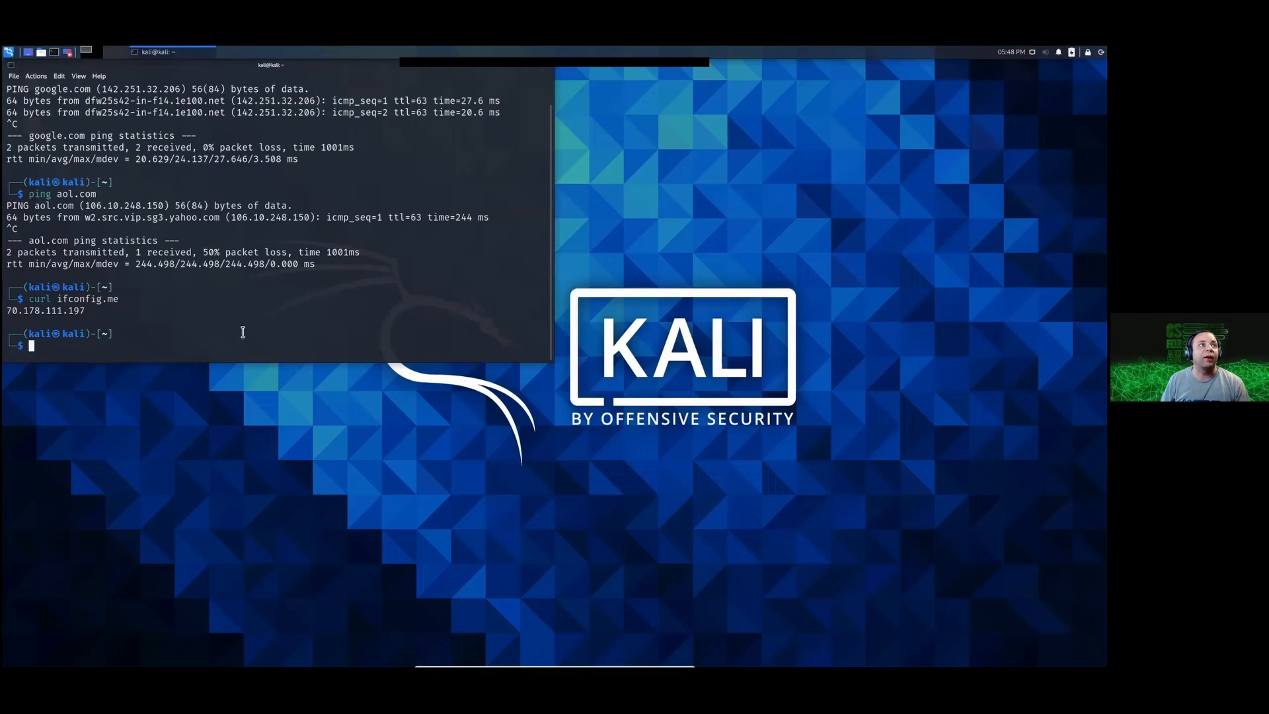
# Step: Open the Firefox web browser and search for "visual studio code"
pyautogui.click(9, 53)
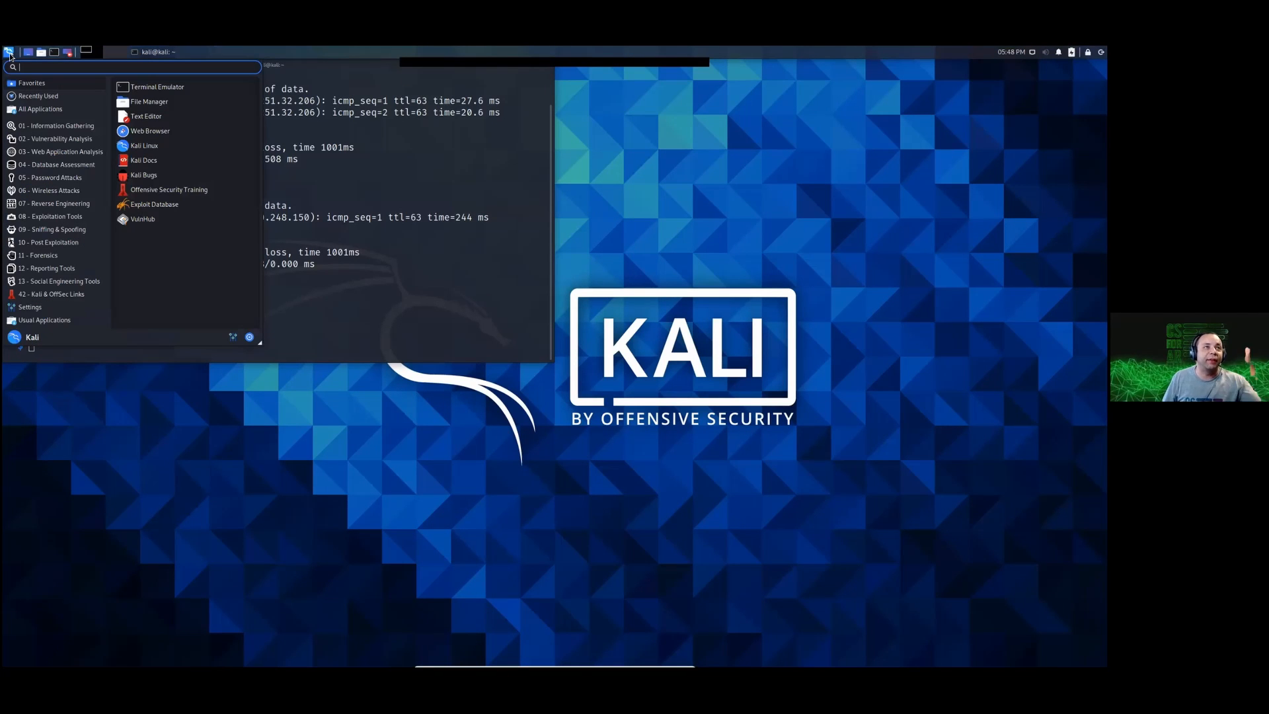
pyautogui.click(490, 182)
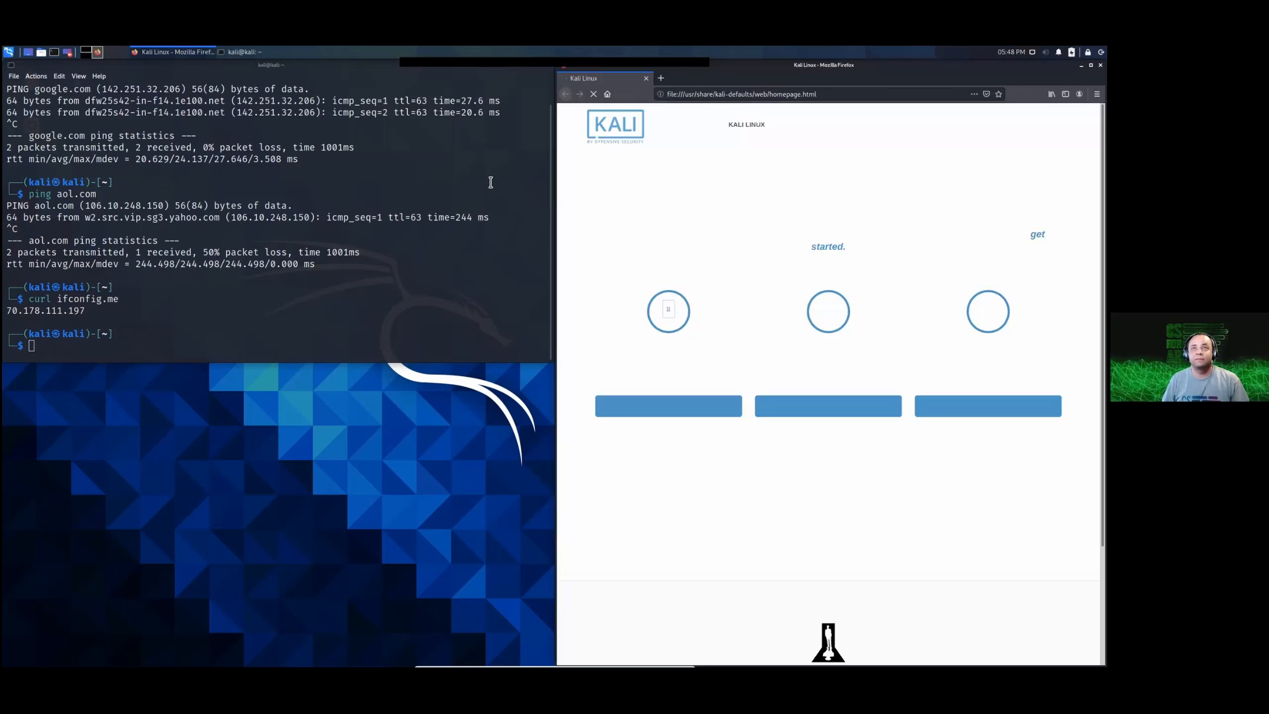
pyautogui.hotkey('ctrl', 'l')
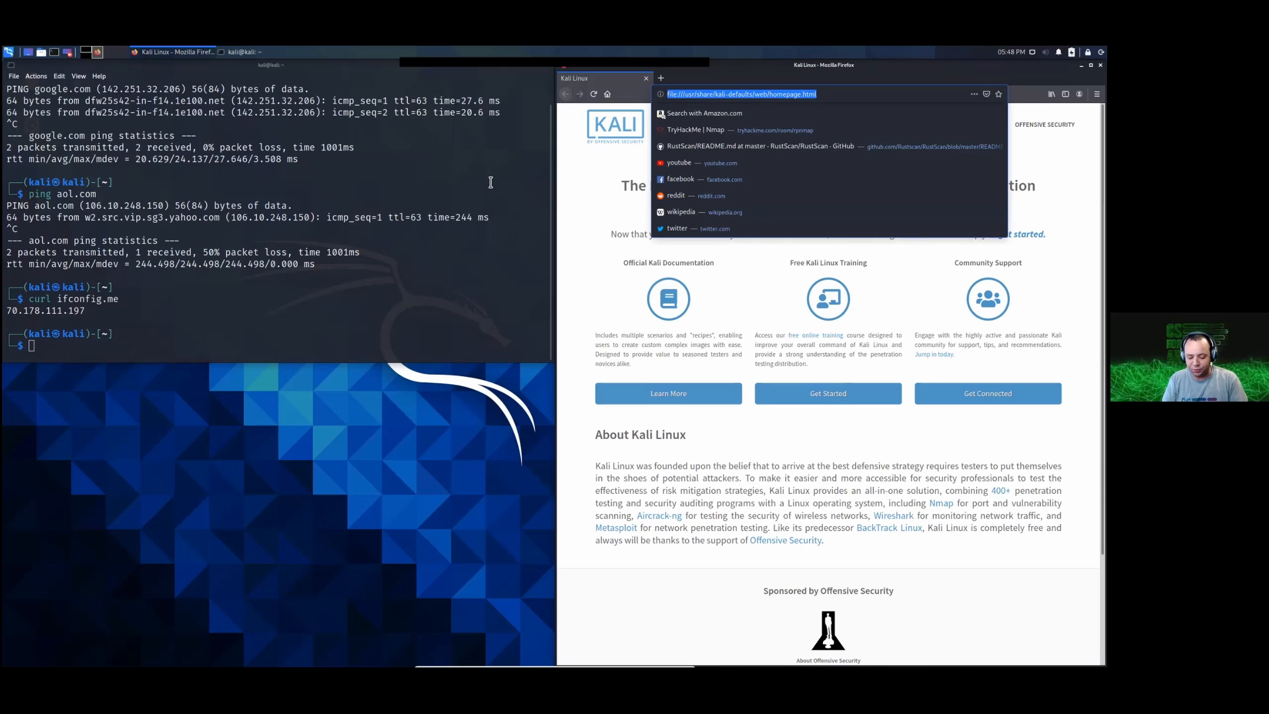
pyautogui.write('visual')
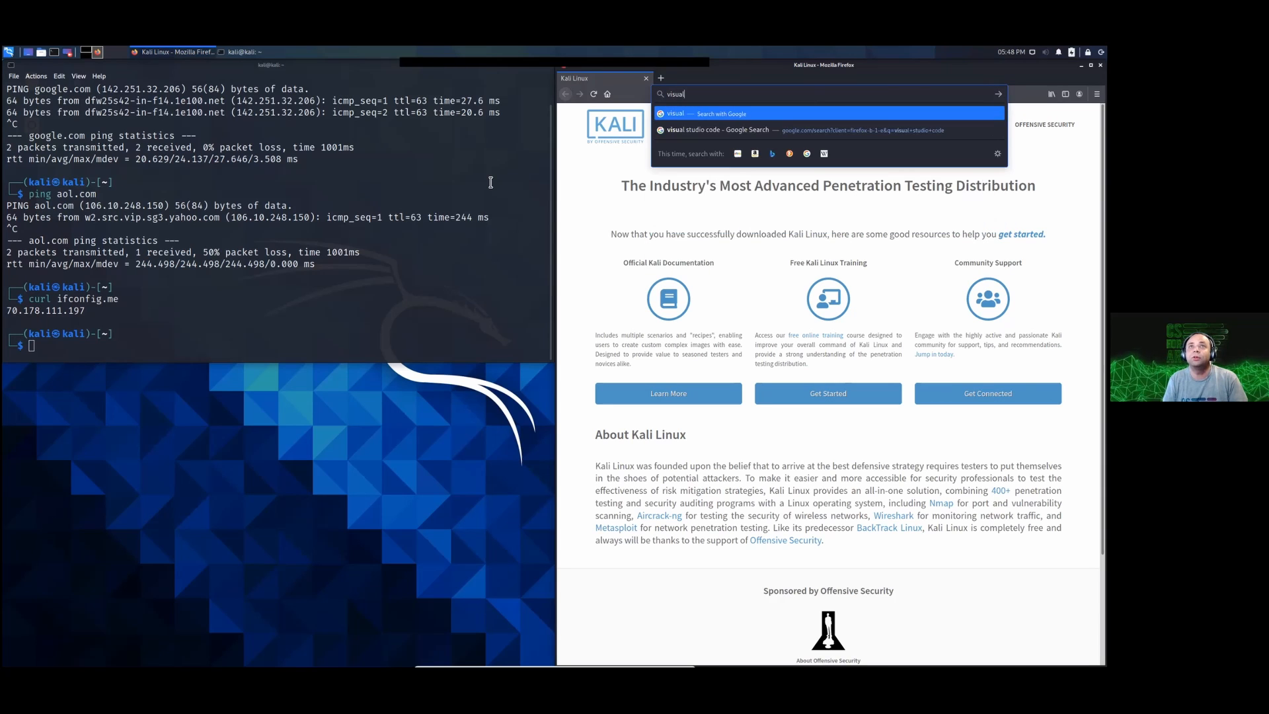
pyautogui.write(' studio code')
pyautogui.press('Return')
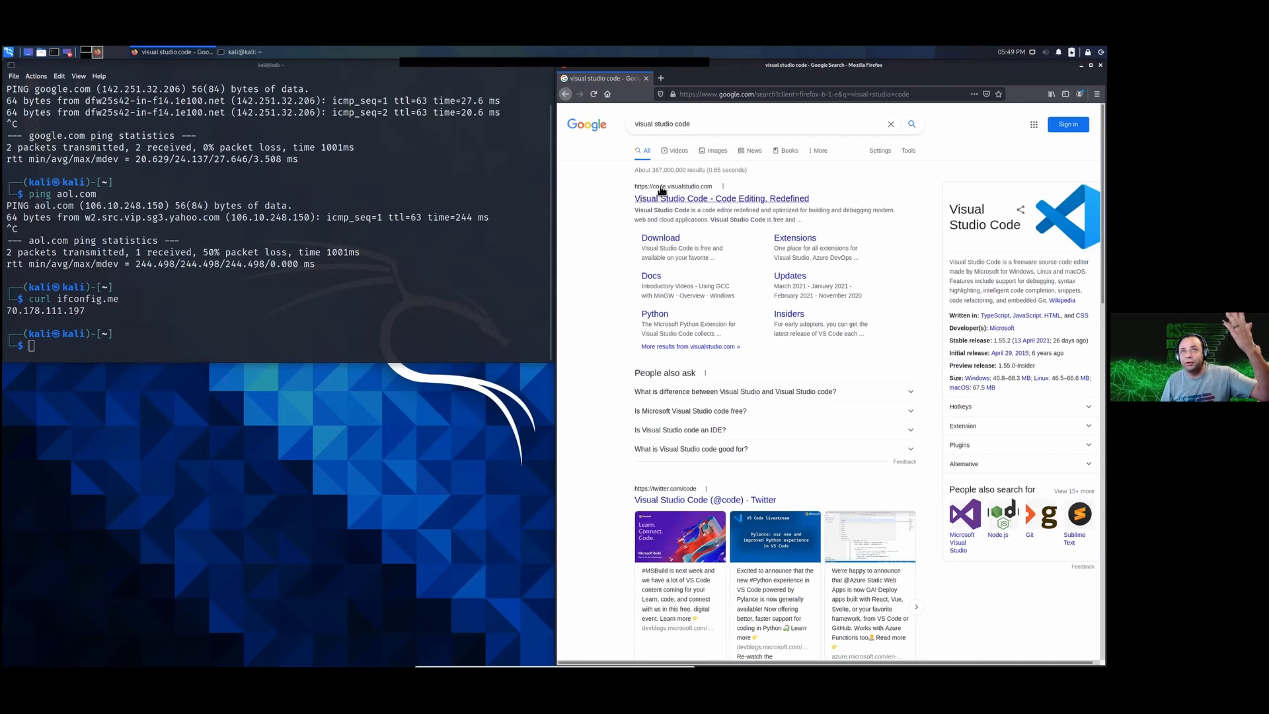
# Step: Download the Linux .deb package from the official Visual Studio Code site, save the file and check the download's progress
pyautogui.click(677, 199)
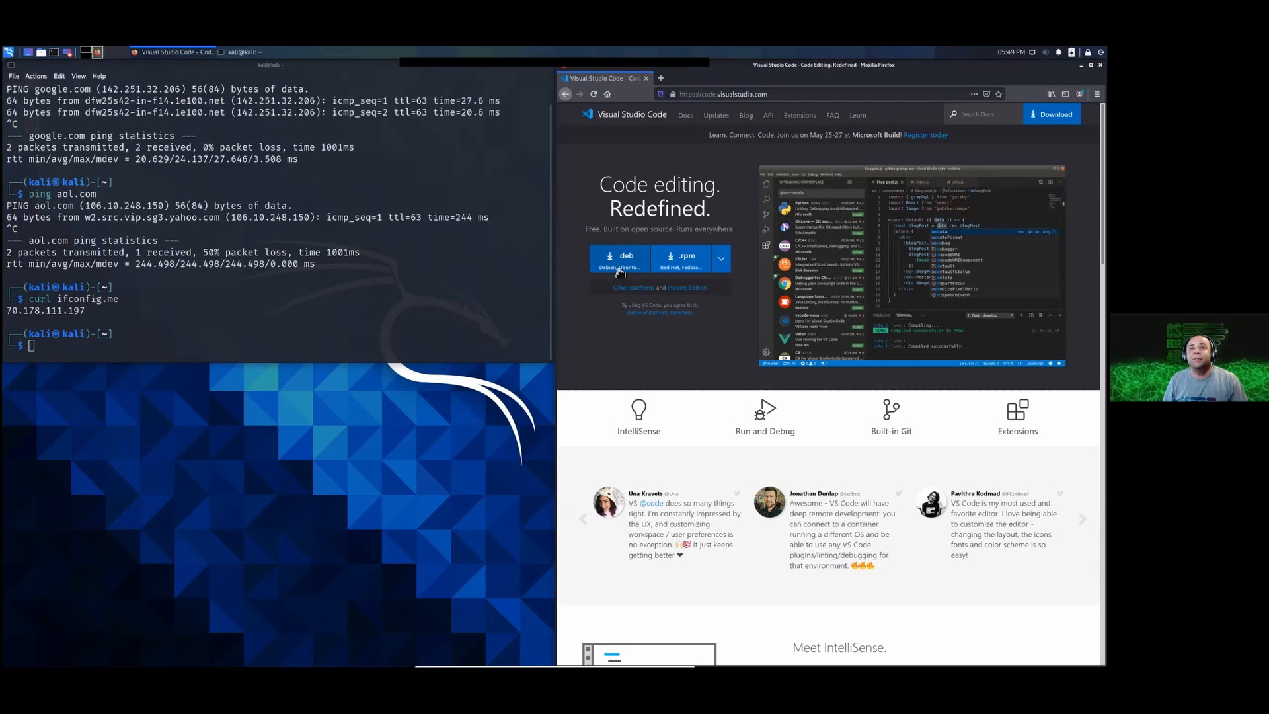
pyautogui.click(622, 262)
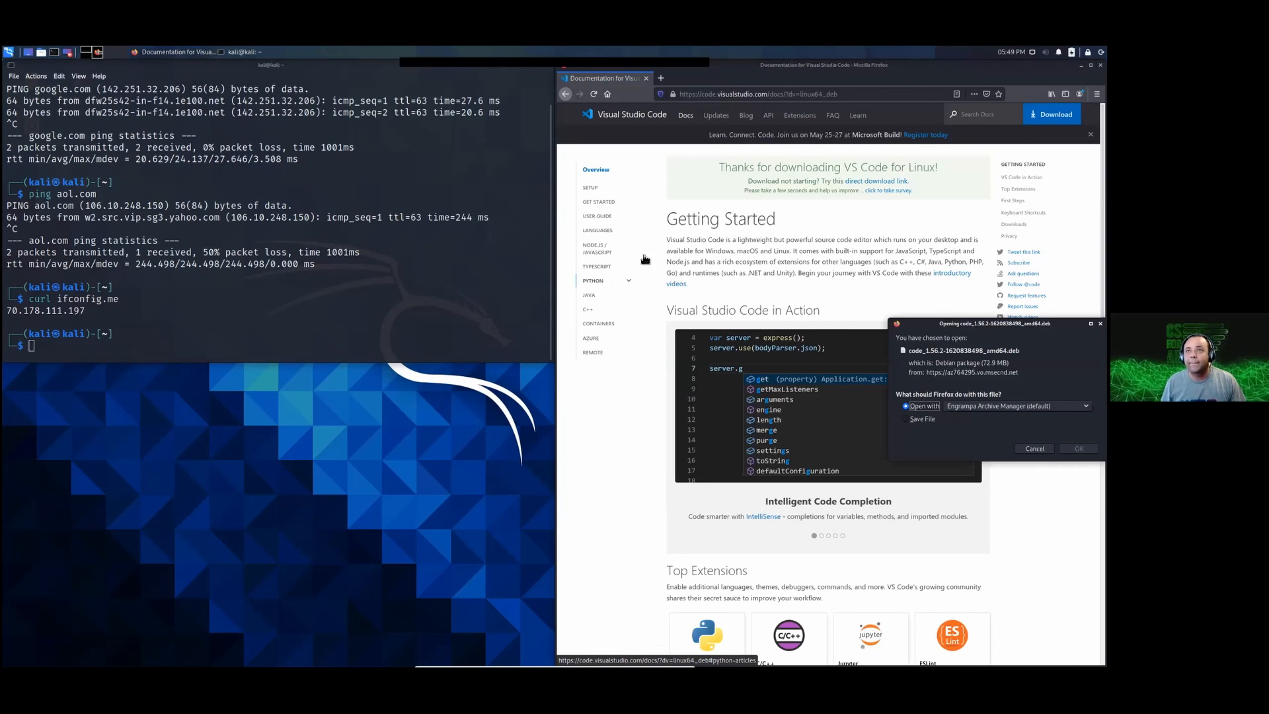
pyautogui.moveTo(958, 323); pyautogui.dragTo(795, 254)
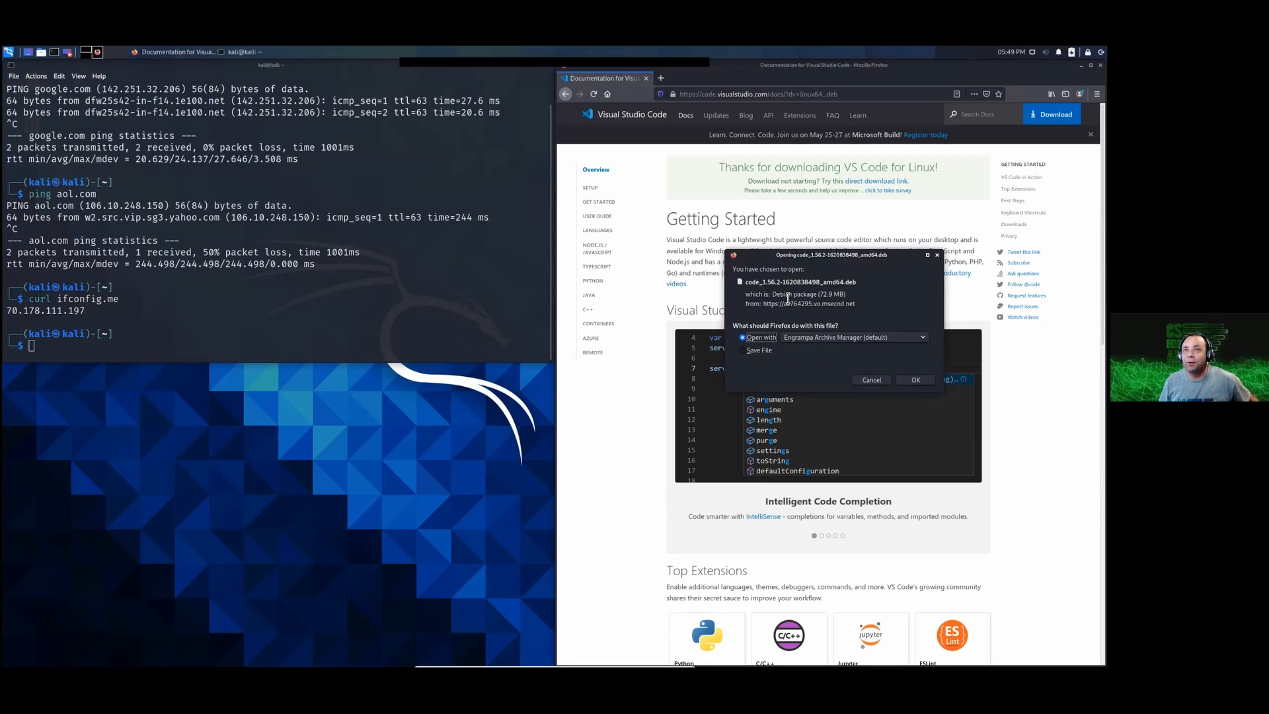
pyautogui.click(760, 351)
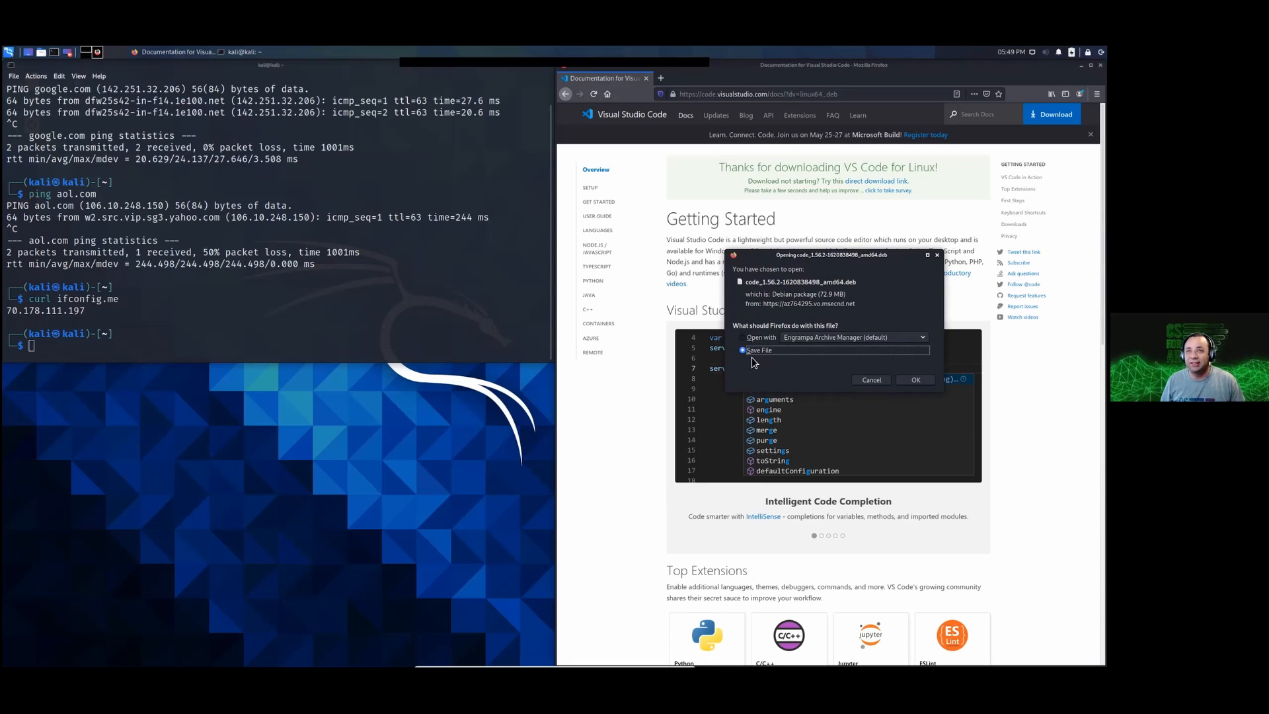
pyautogui.click(915, 382)
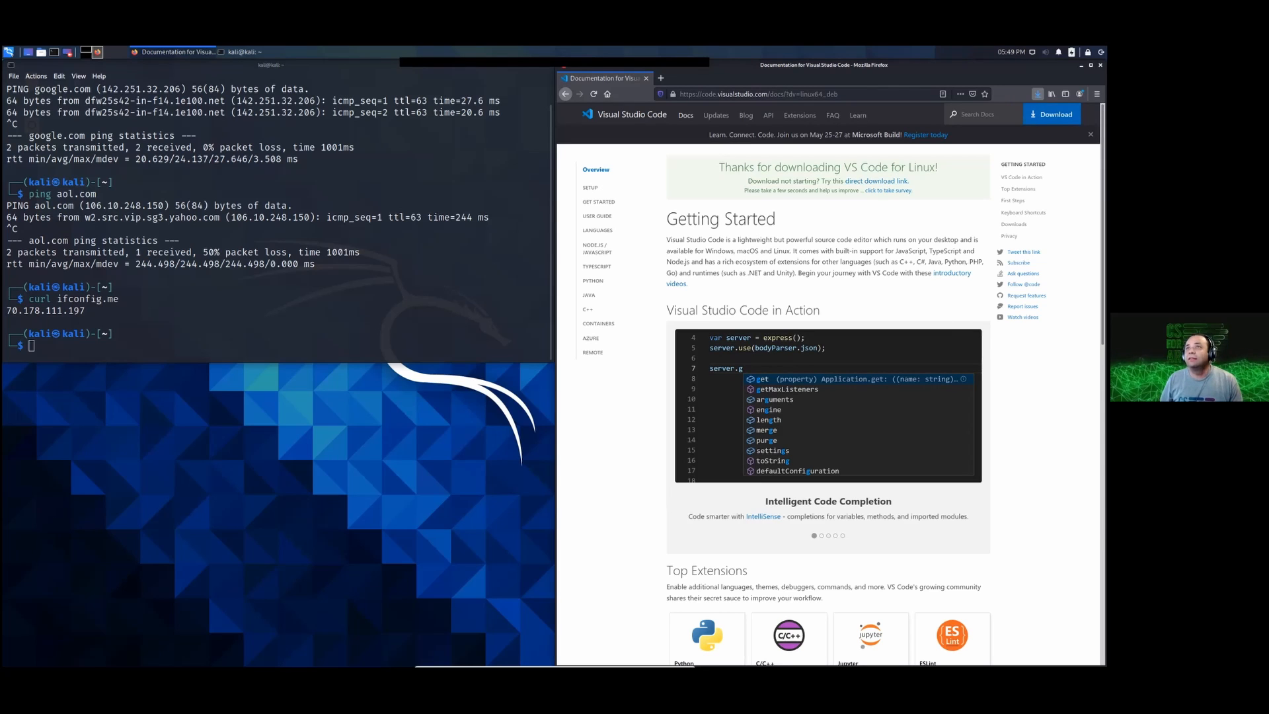
pyautogui.click(1037, 94)
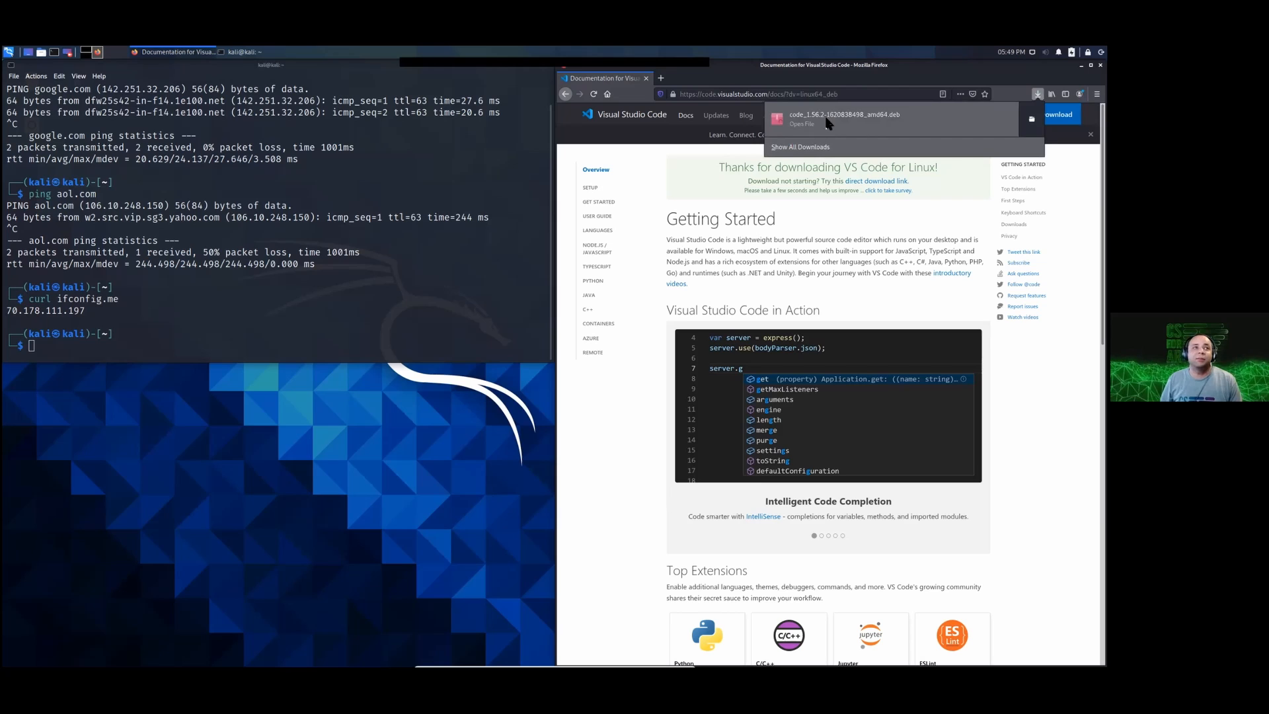
# Step: Return to the terminal, enlarge its text one more level, list the home directory and highlight the Downloads folder
pyautogui.click(442, 306)
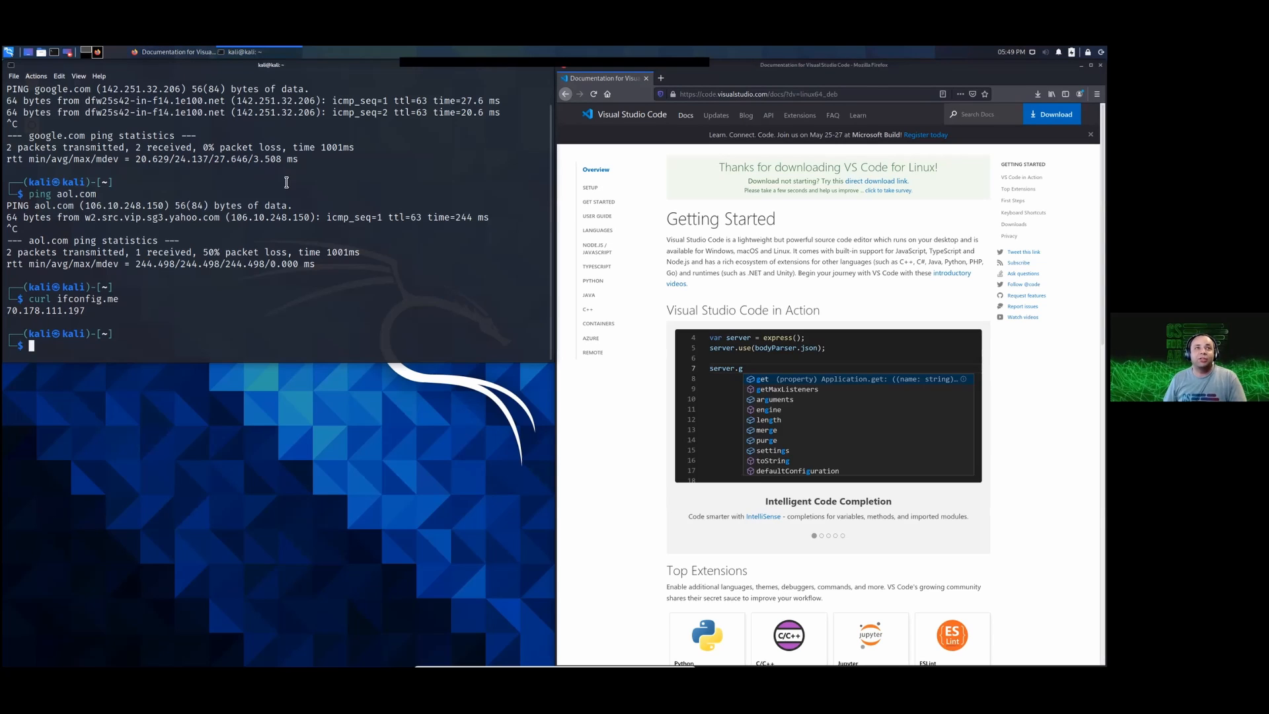
pyautogui.hotkey('ctrl', '+')
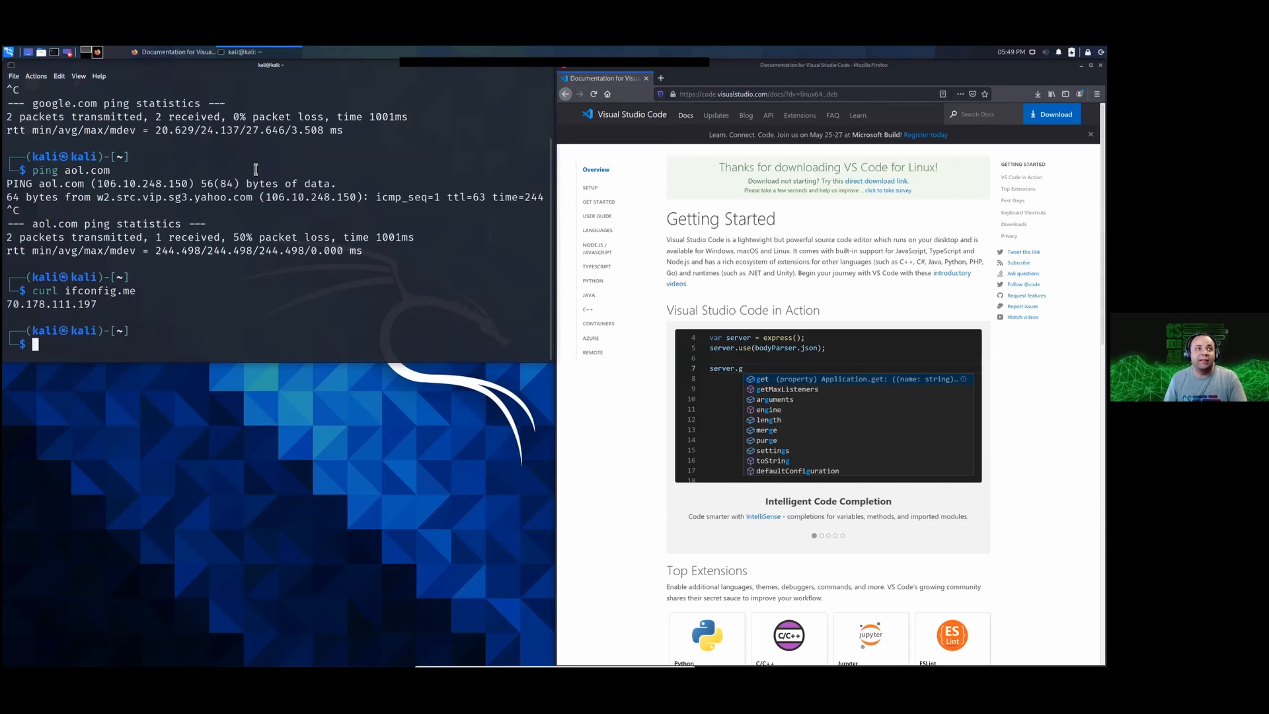
pyautogui.write('ls')
pyautogui.press('Return')
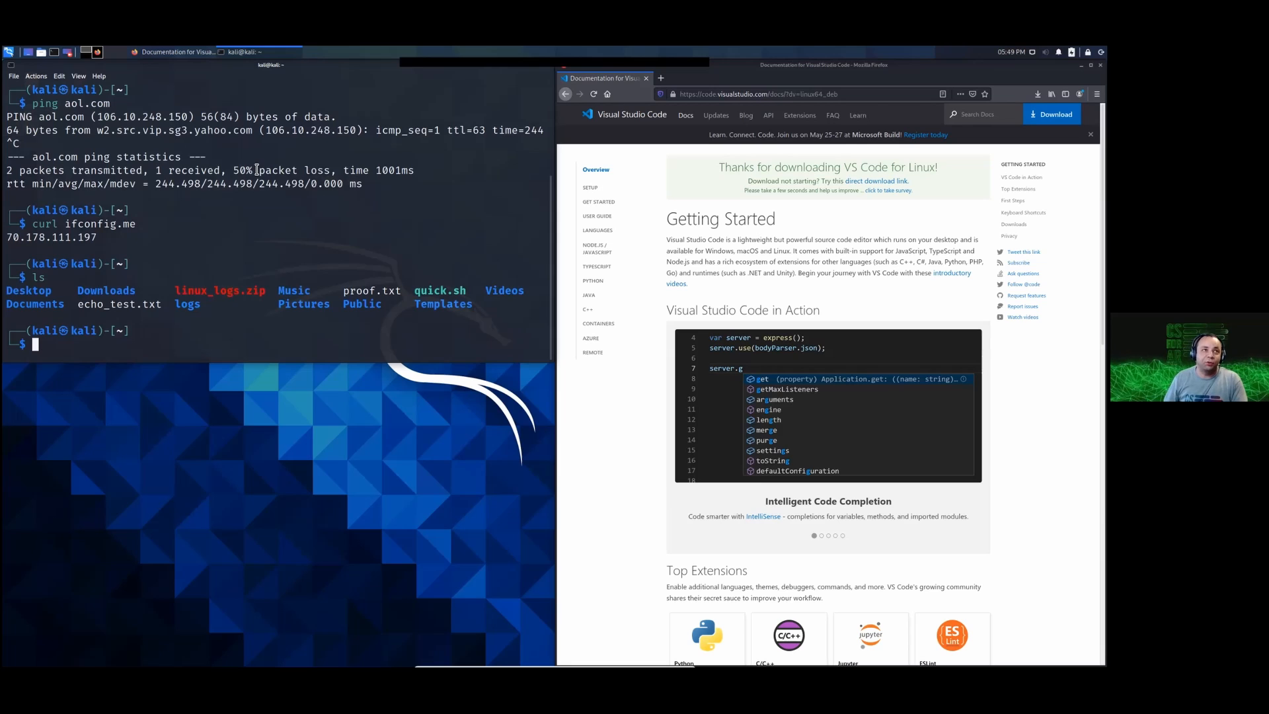
pyautogui.doubleClick(115, 292)
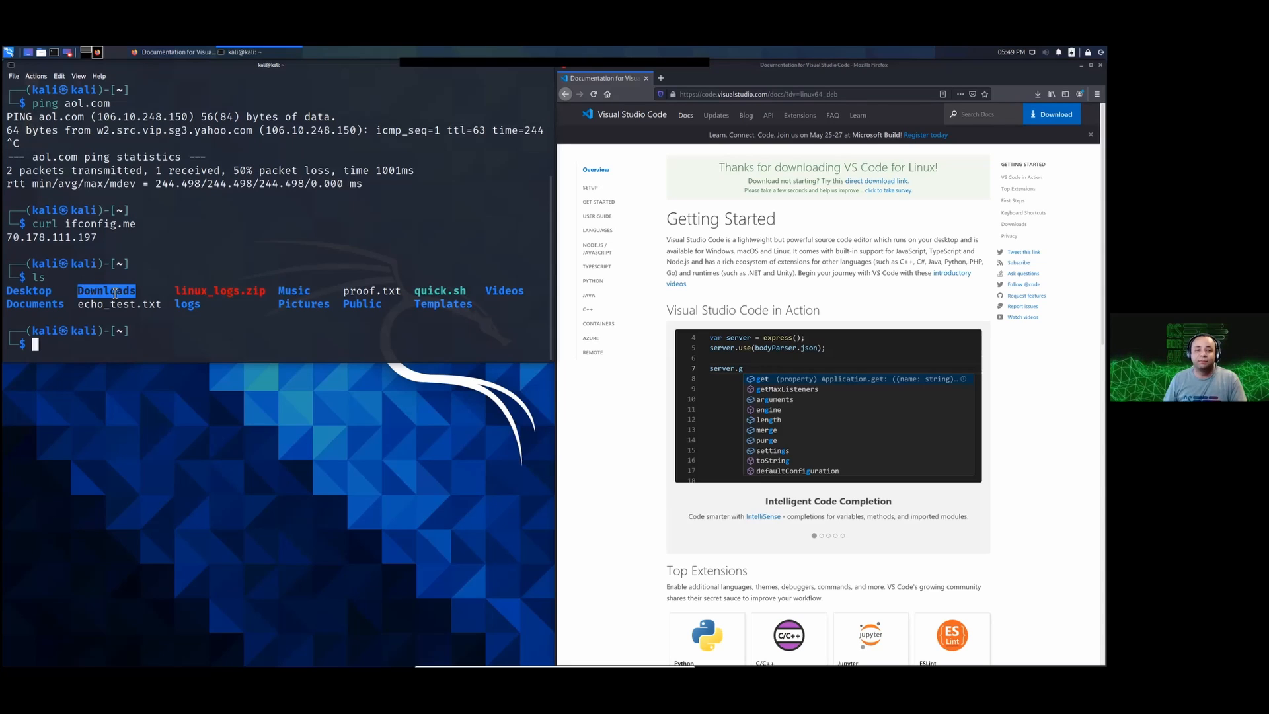
pyautogui.doubleClick(115, 293)
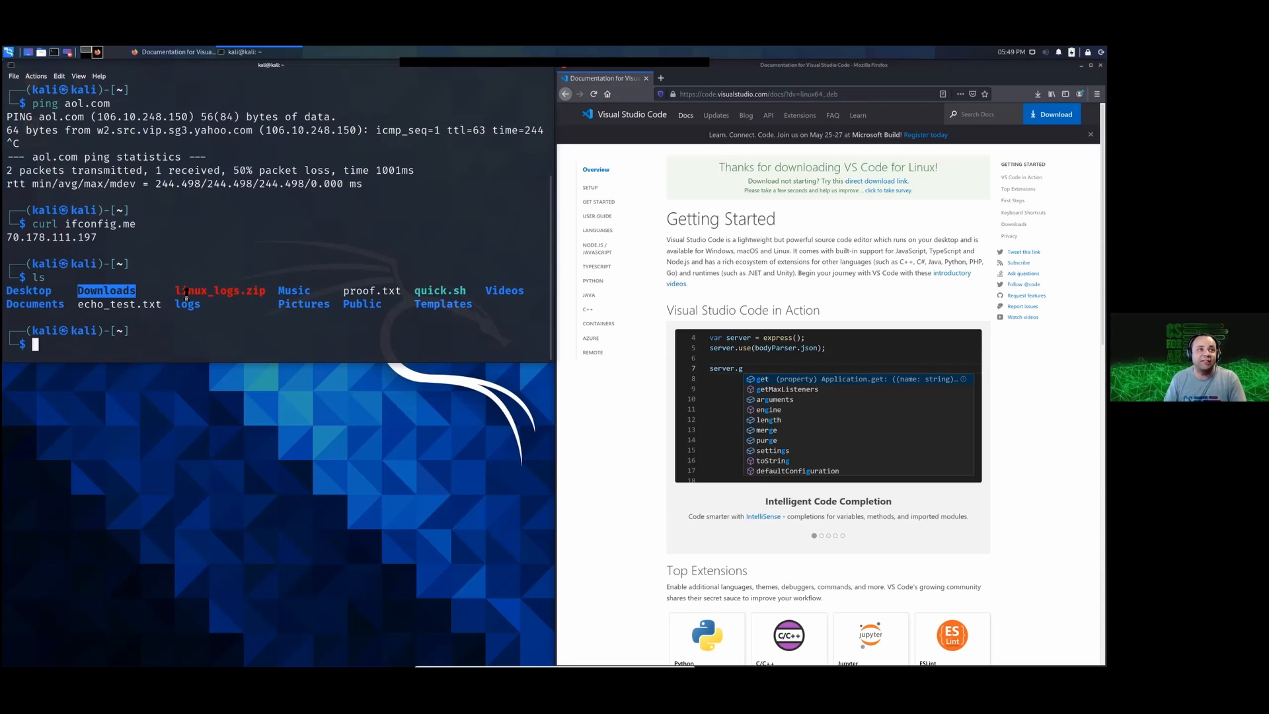
# Step: Change to the Downloads directory and list its files
pyautogui.write('cd down')
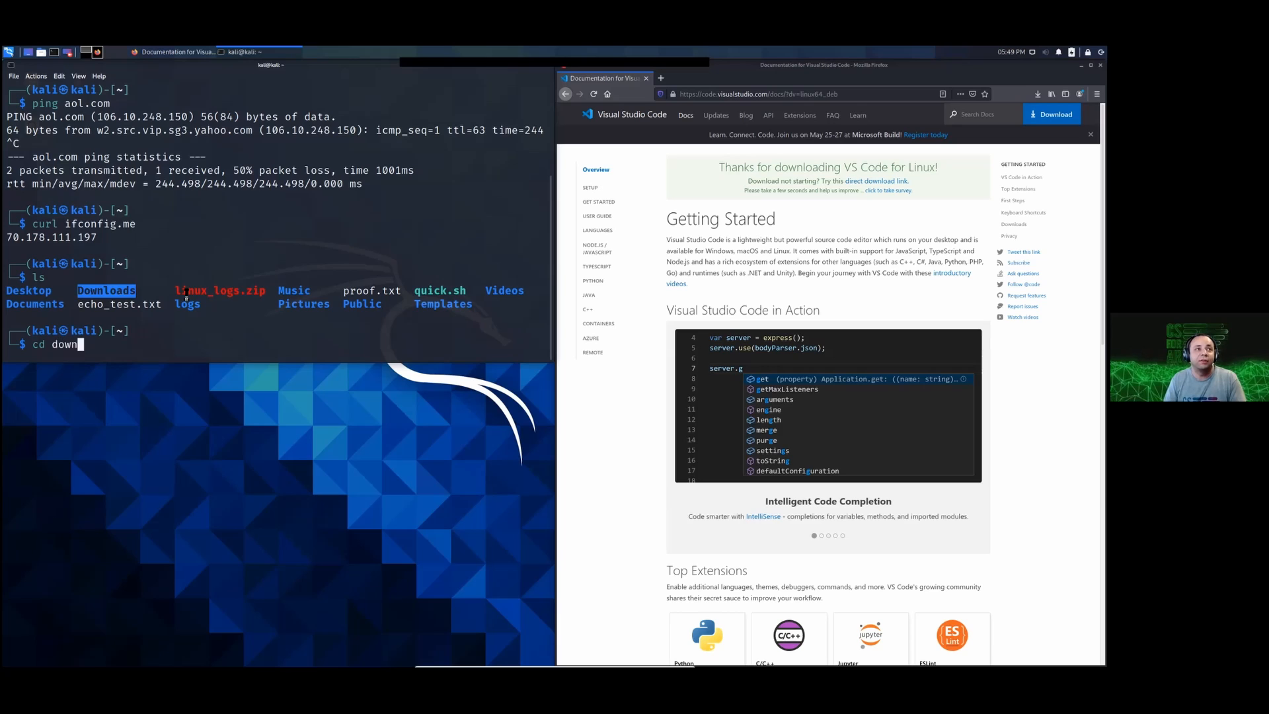
pyautogui.press('Tab')
pyautogui.press('Return')
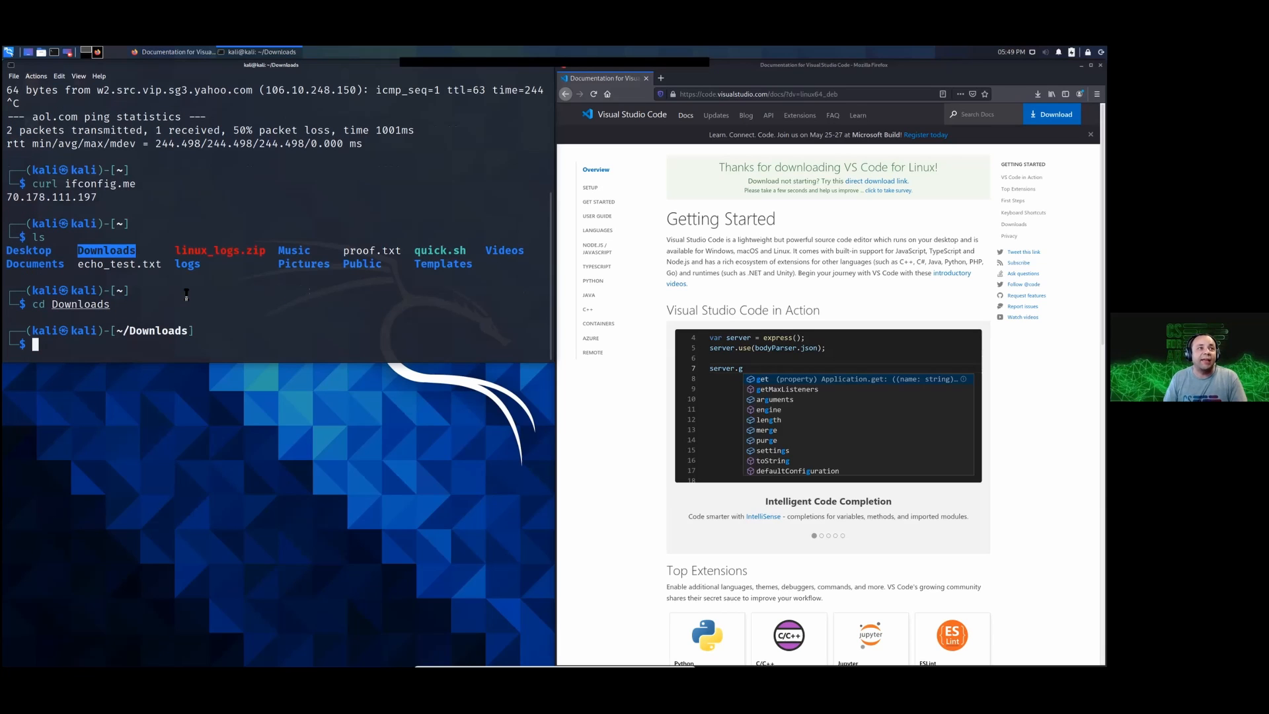
pyautogui.write('ls')
pyautogui.press('Return')
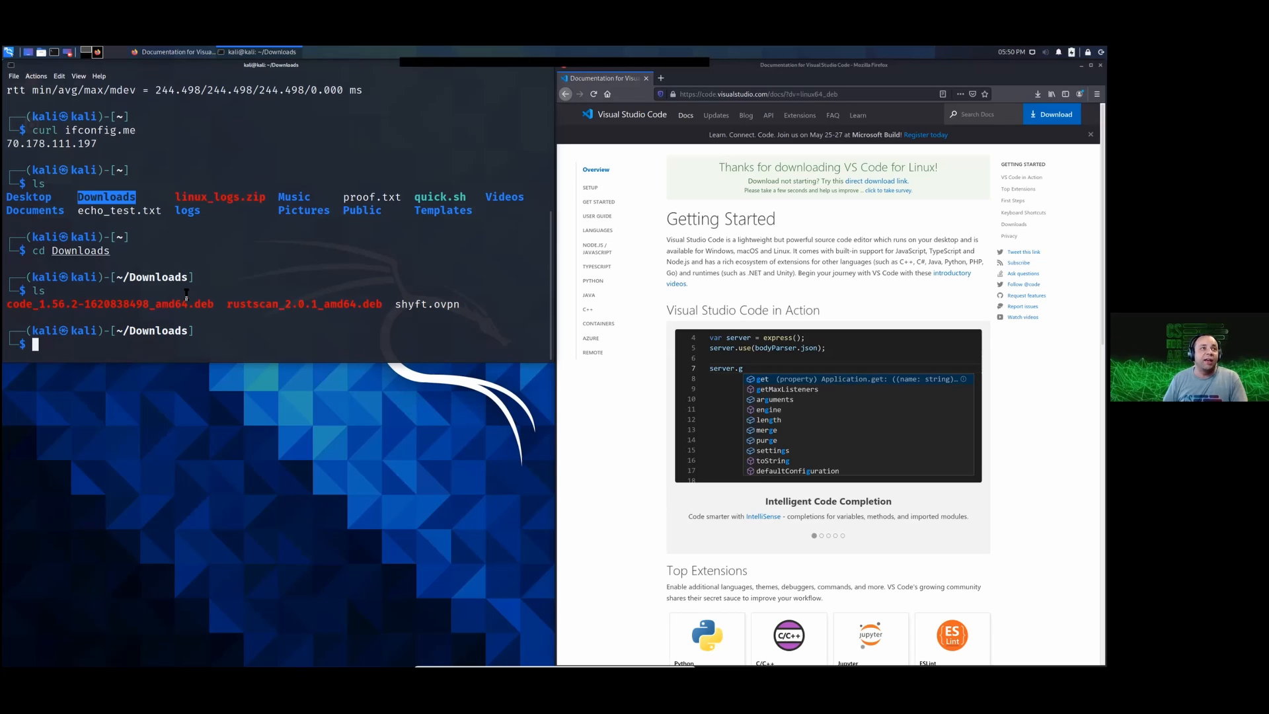
pyautogui.moveTo(7, 304); pyautogui.dragTo(214, 305)
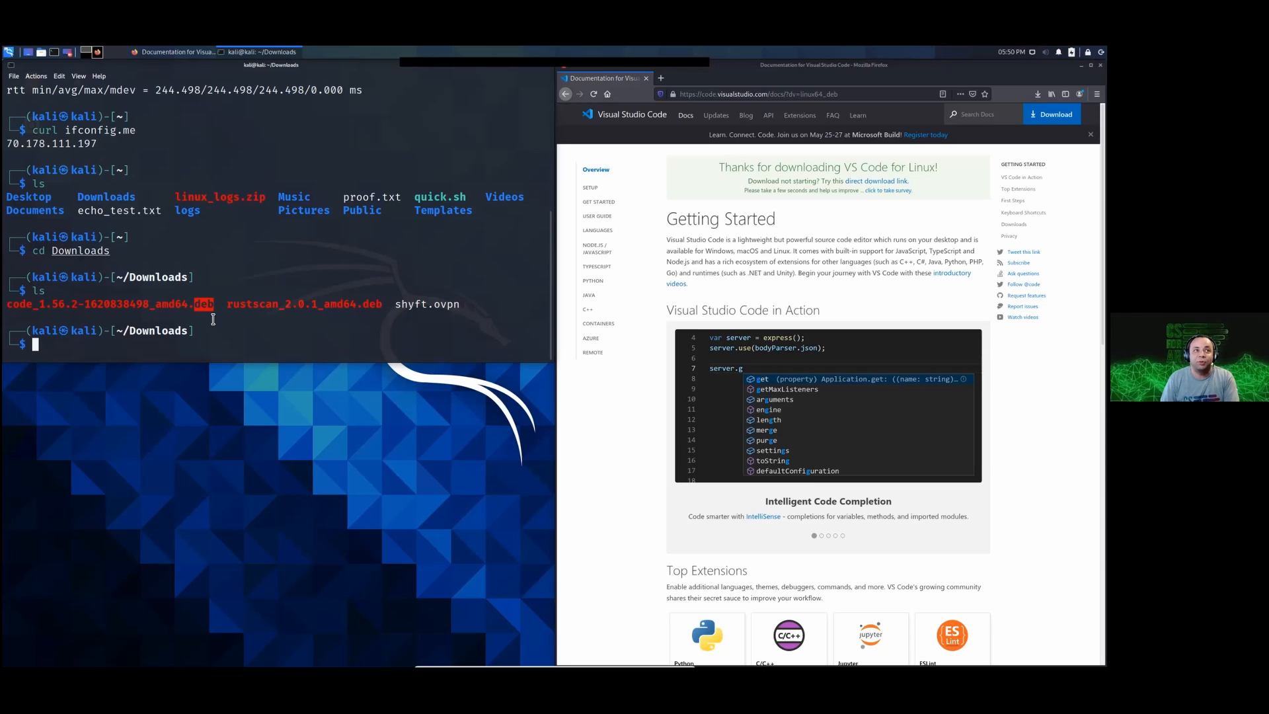
pyautogui.write('sudo ')
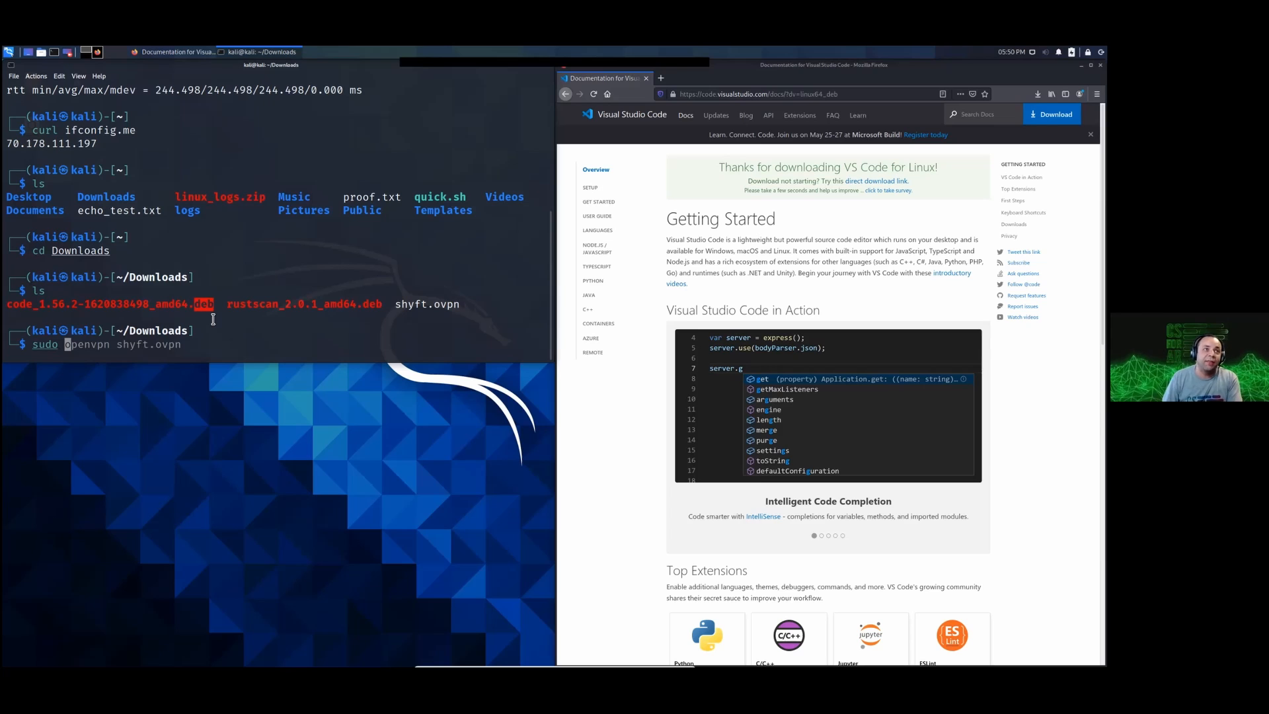
pyautogui.write('dpkg ')
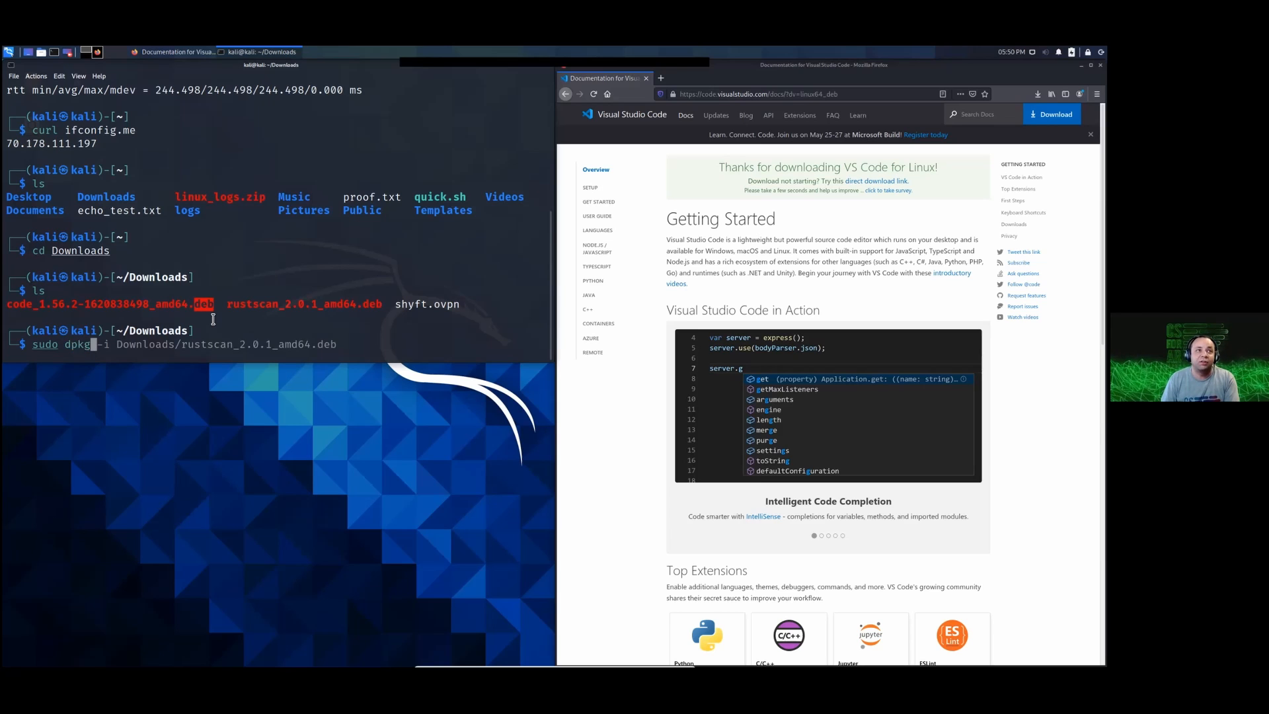
pyautogui.write('-i')
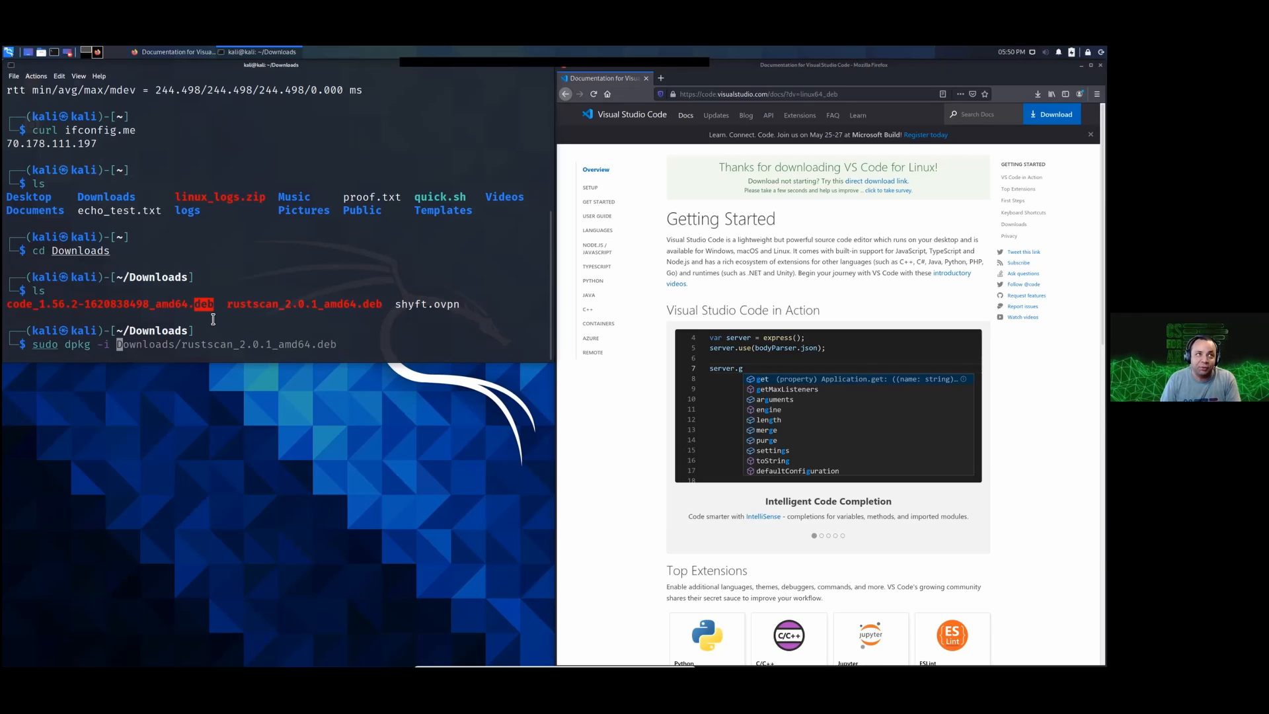
pyautogui.write('code')
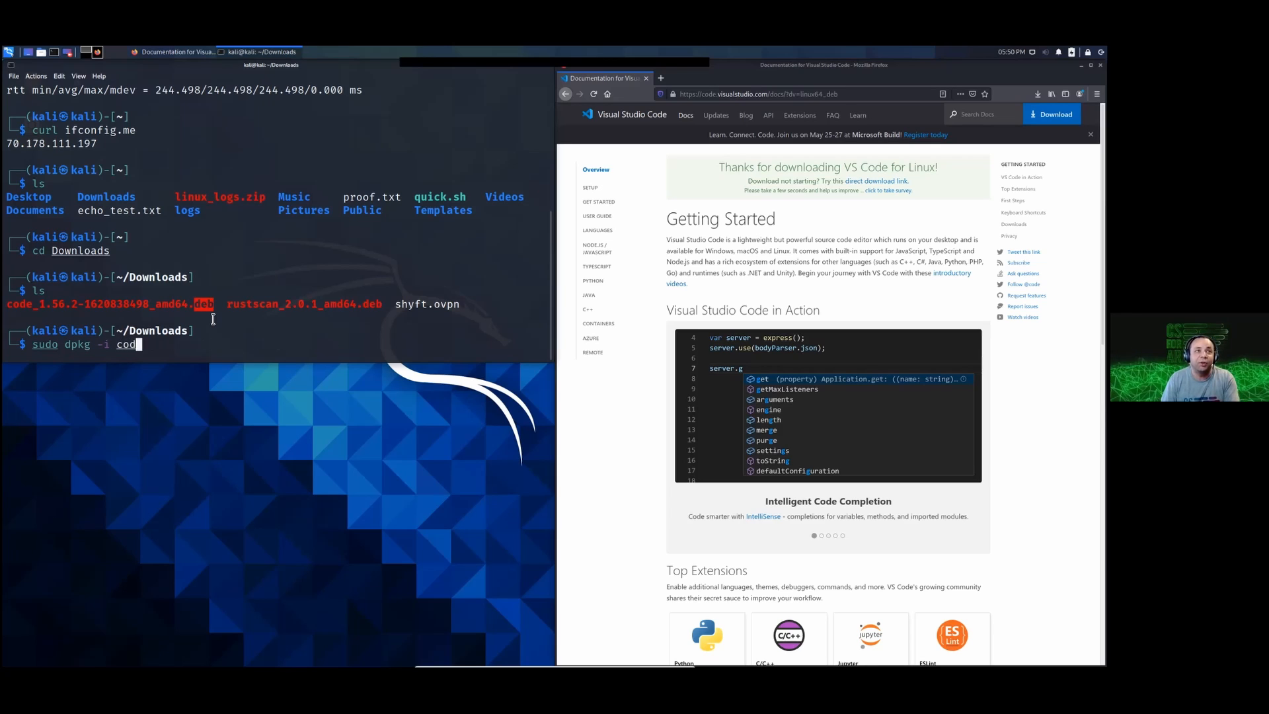
pyautogui.press('Tab')
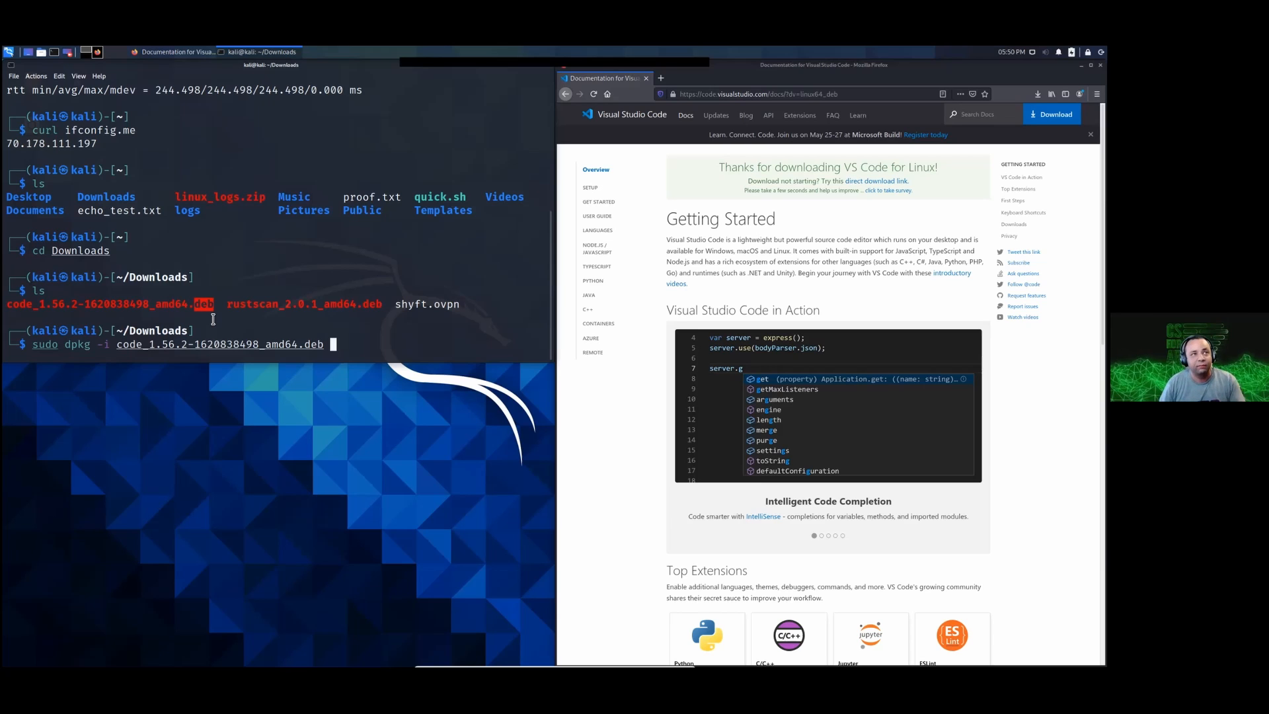
pyautogui.press('Return')
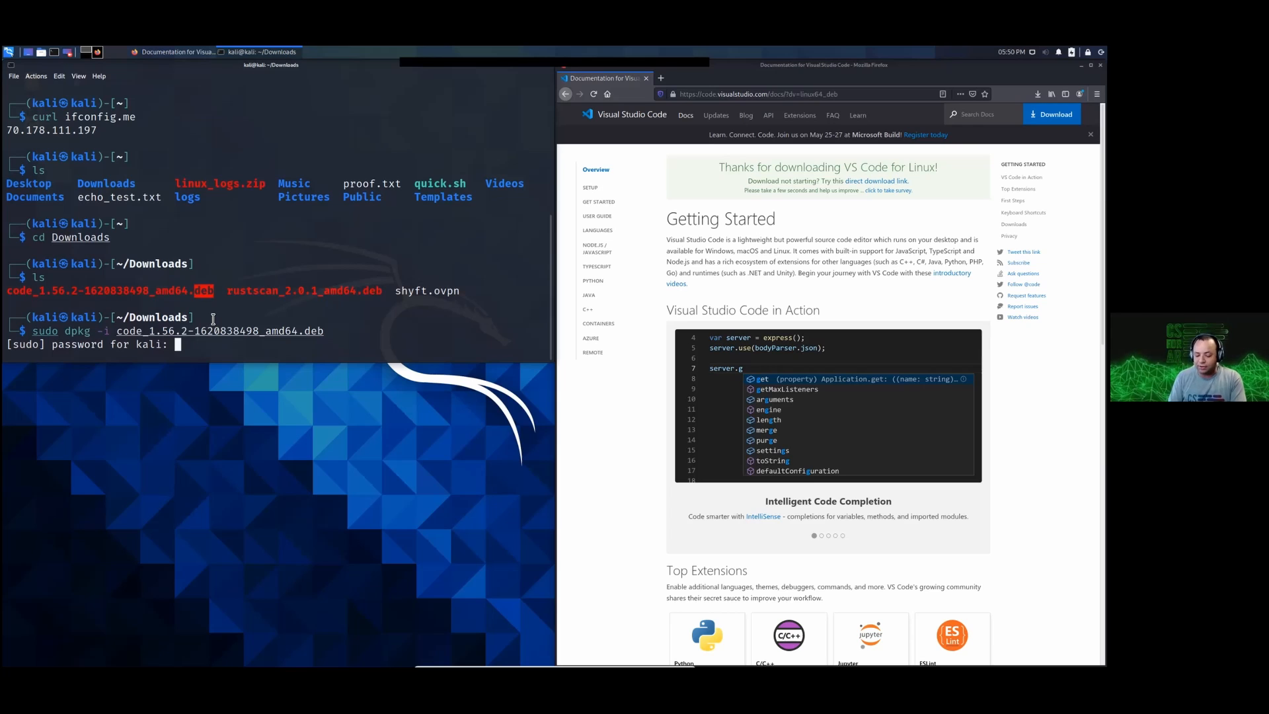
pyautogui.press('Return')
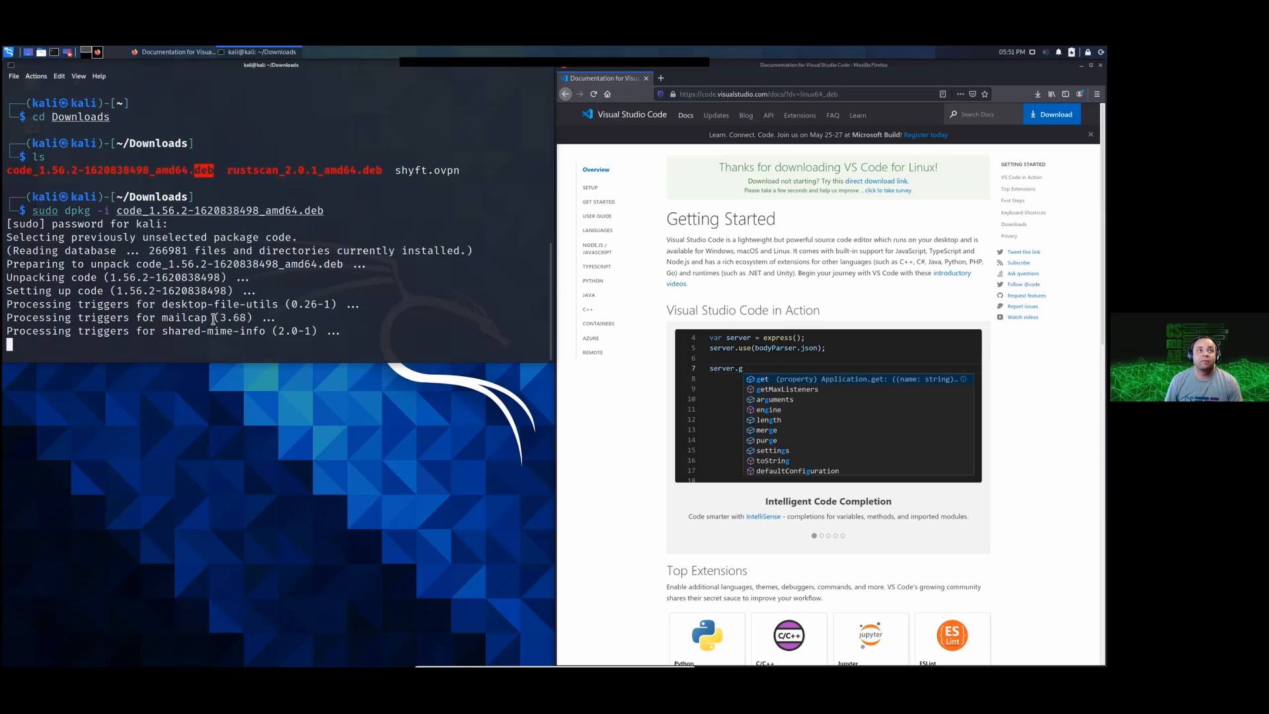
# Step: Launch Visual Studio Code from the terminal with the code command
pyautogui.click(82, 346)
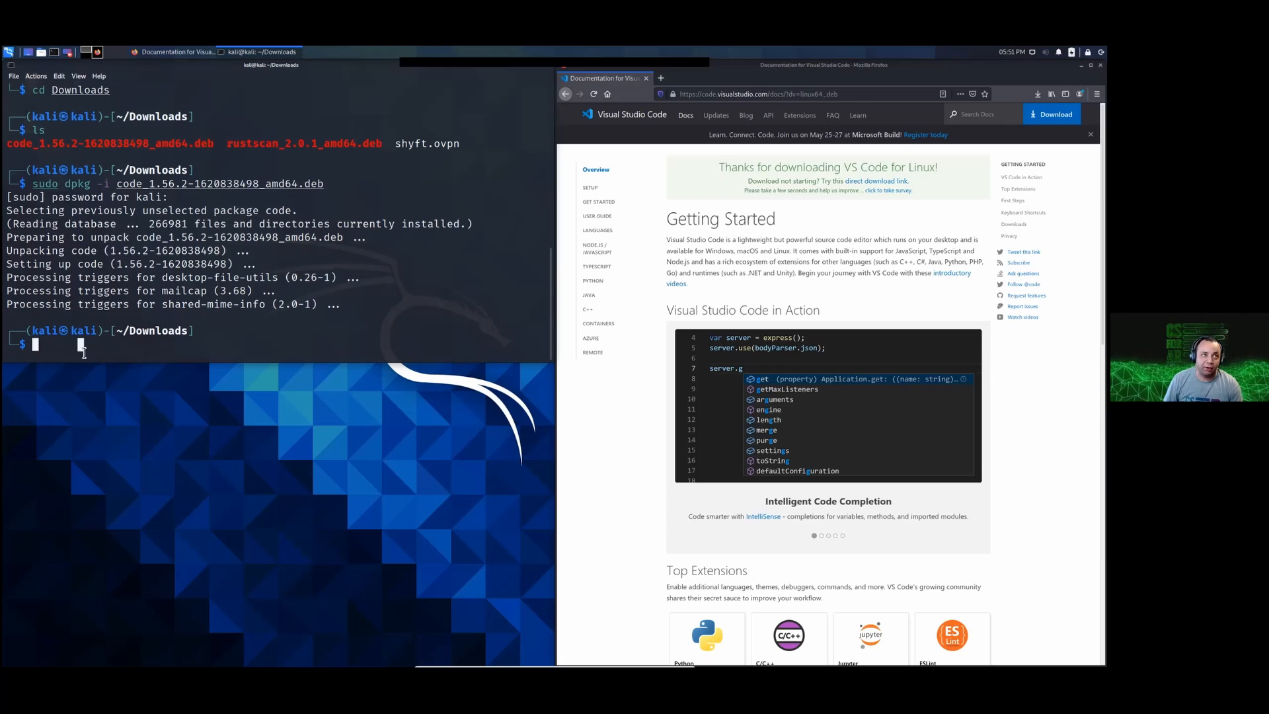
pyautogui.moveTo(84, 352); pyautogui.dragTo(8, 330)
pyautogui.click(156, 347)
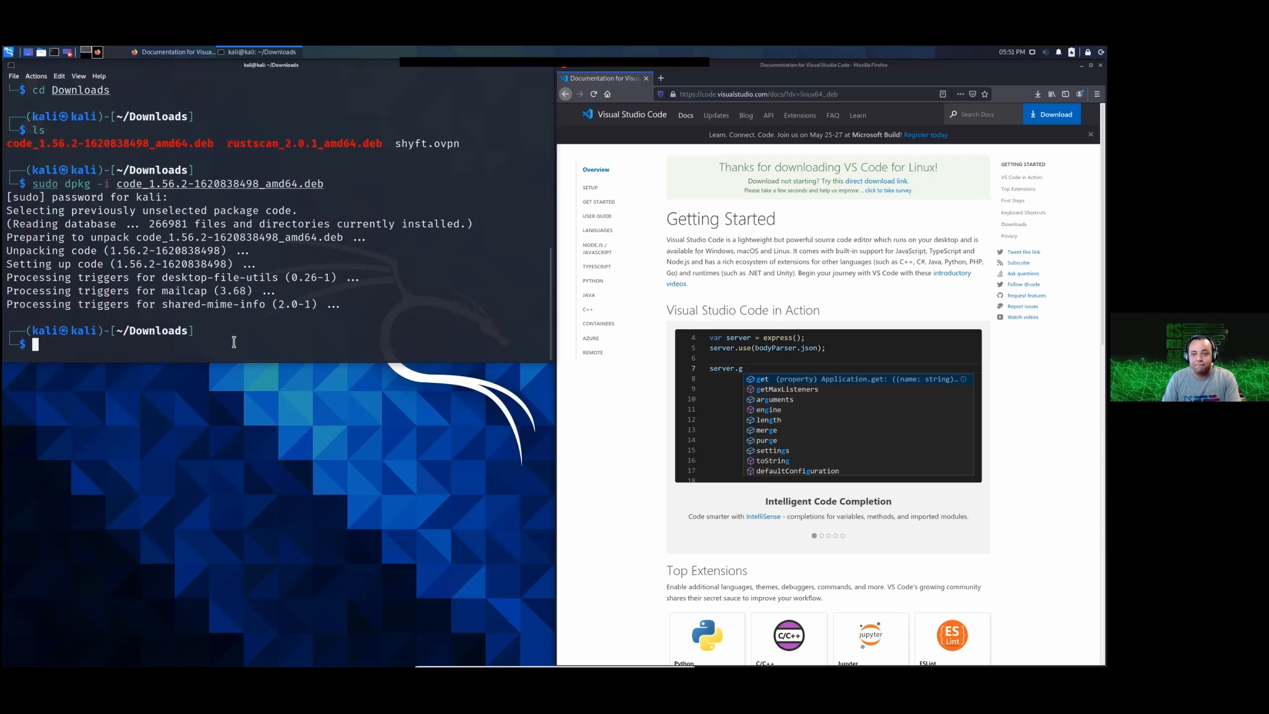
pyautogui.write('code')
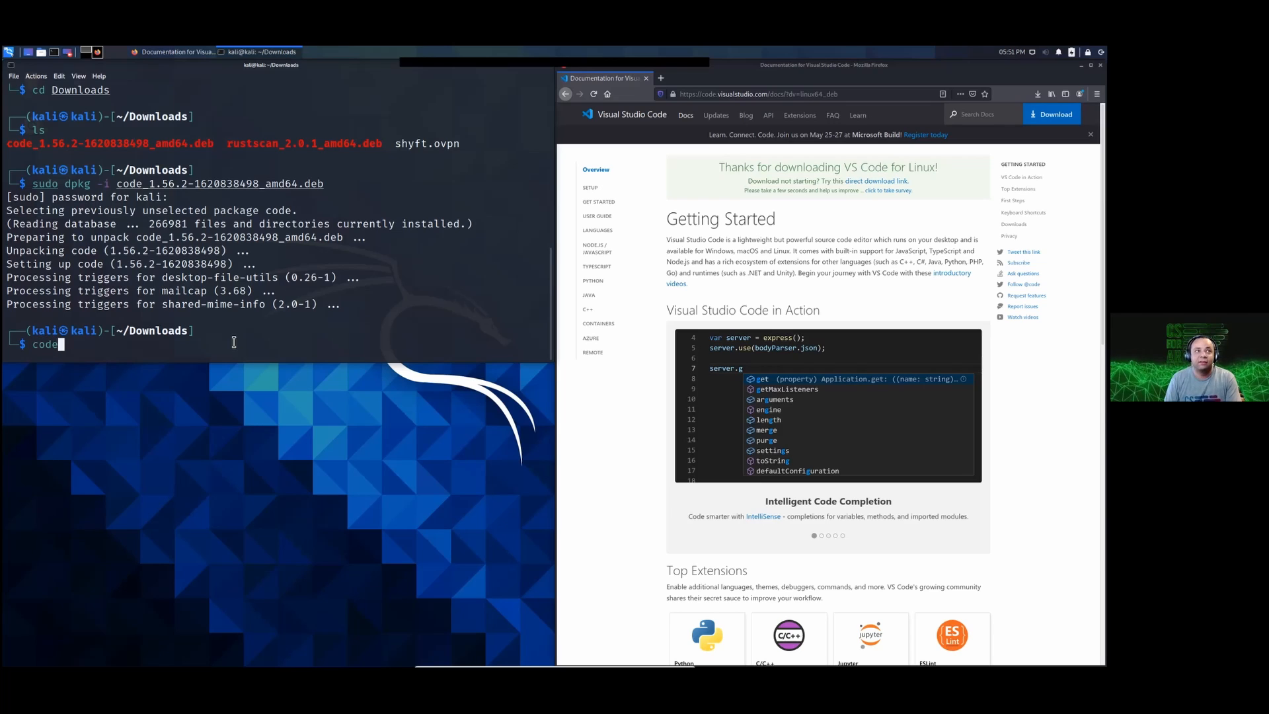
pyautogui.press('Return')
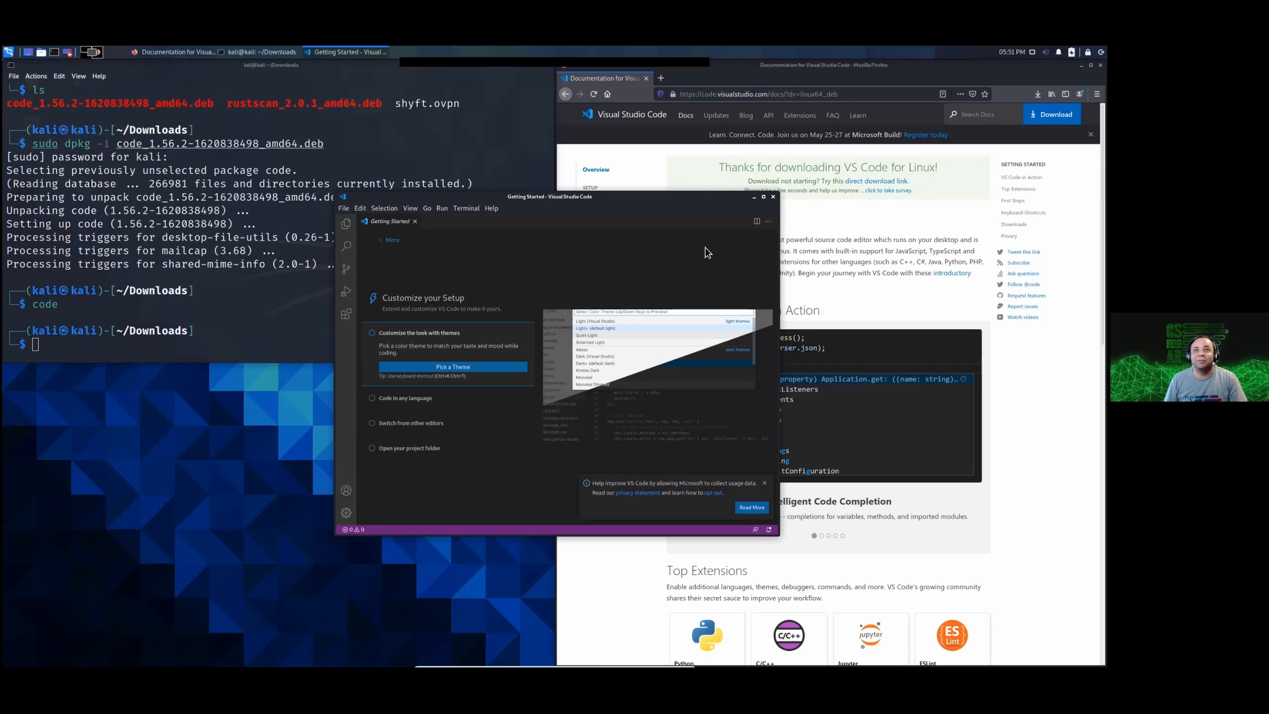
# Step: Dismiss the usage-data notice and close the Getting Started page without picking a theme
pyautogui.press('super')
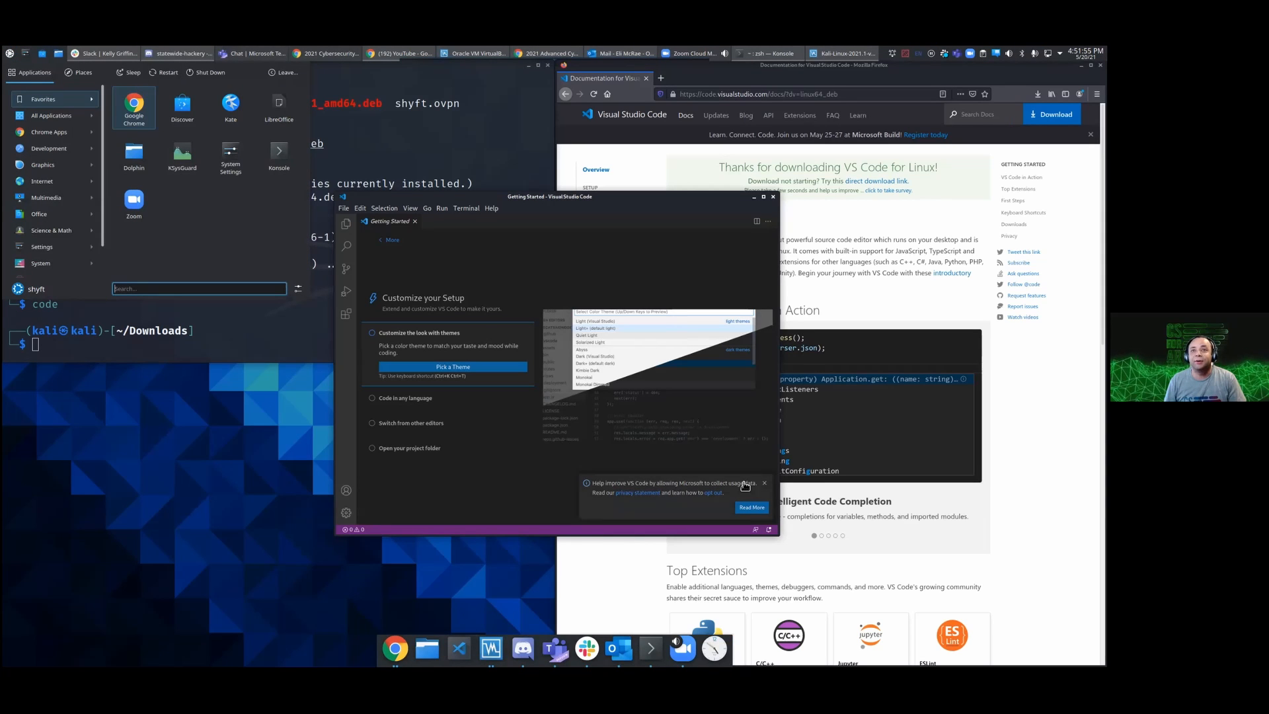
pyautogui.click(767, 487)
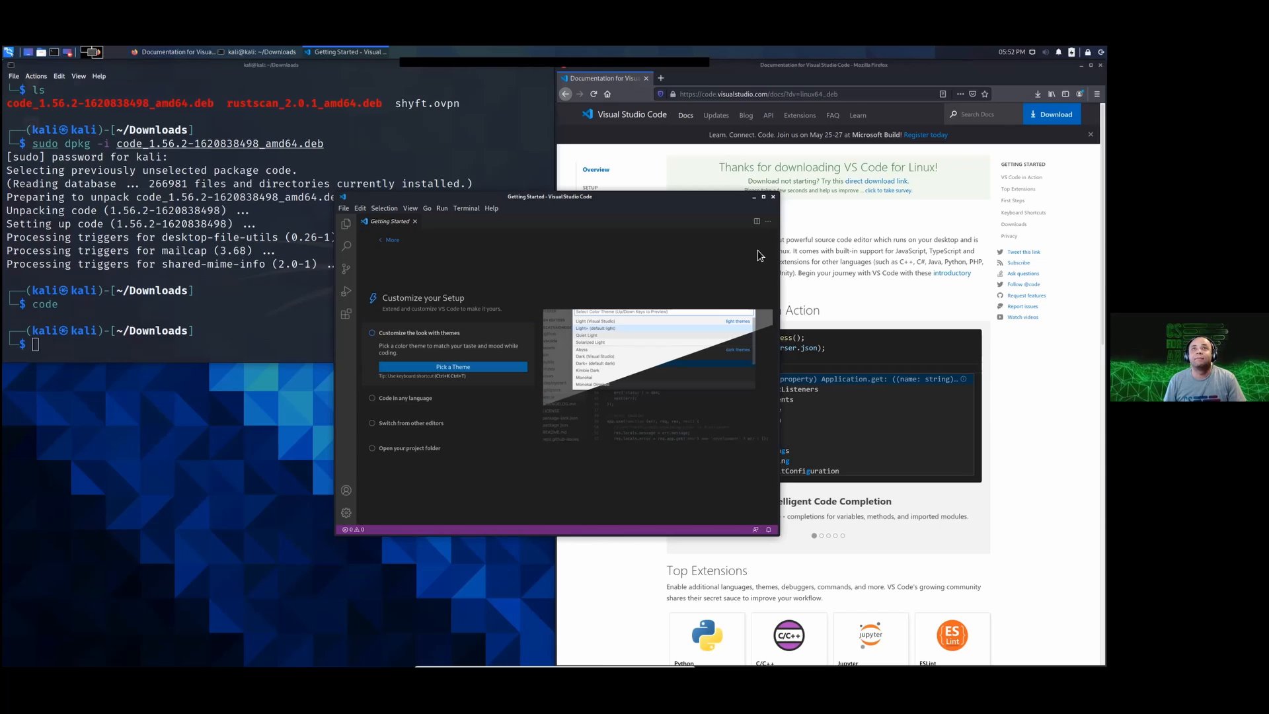
pyautogui.click(390, 366)
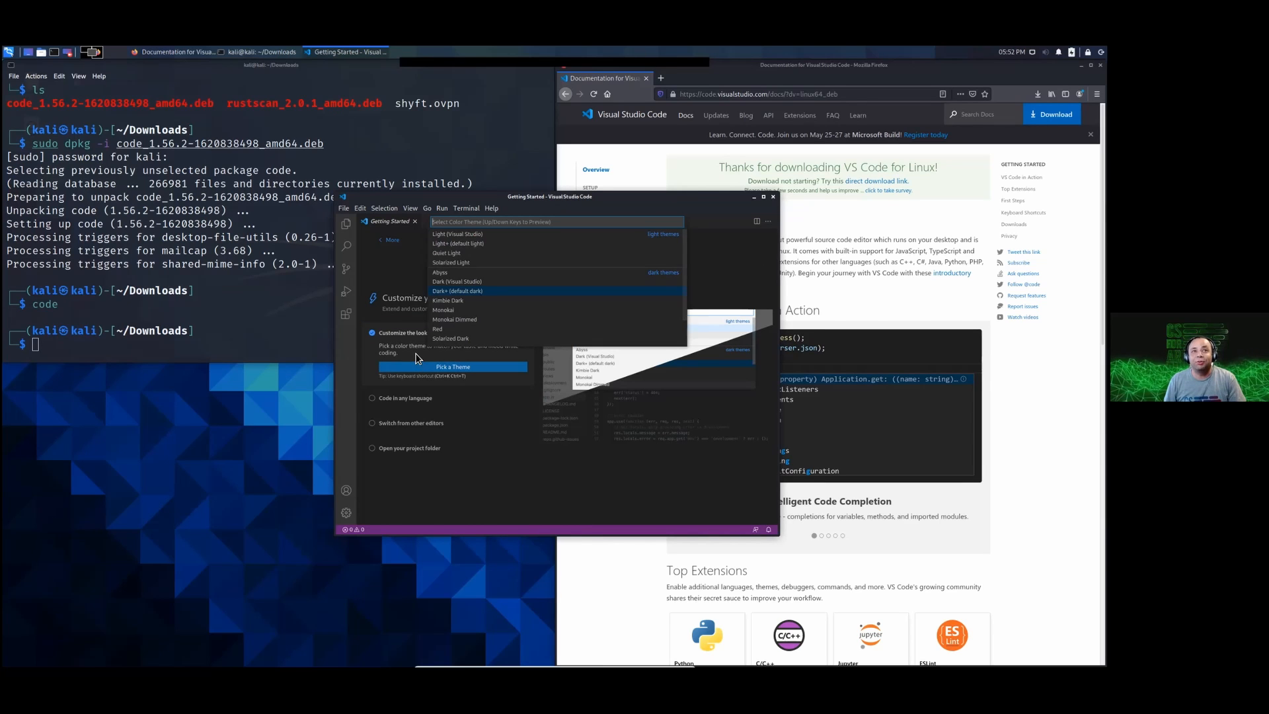
pyautogui.press('Escape')
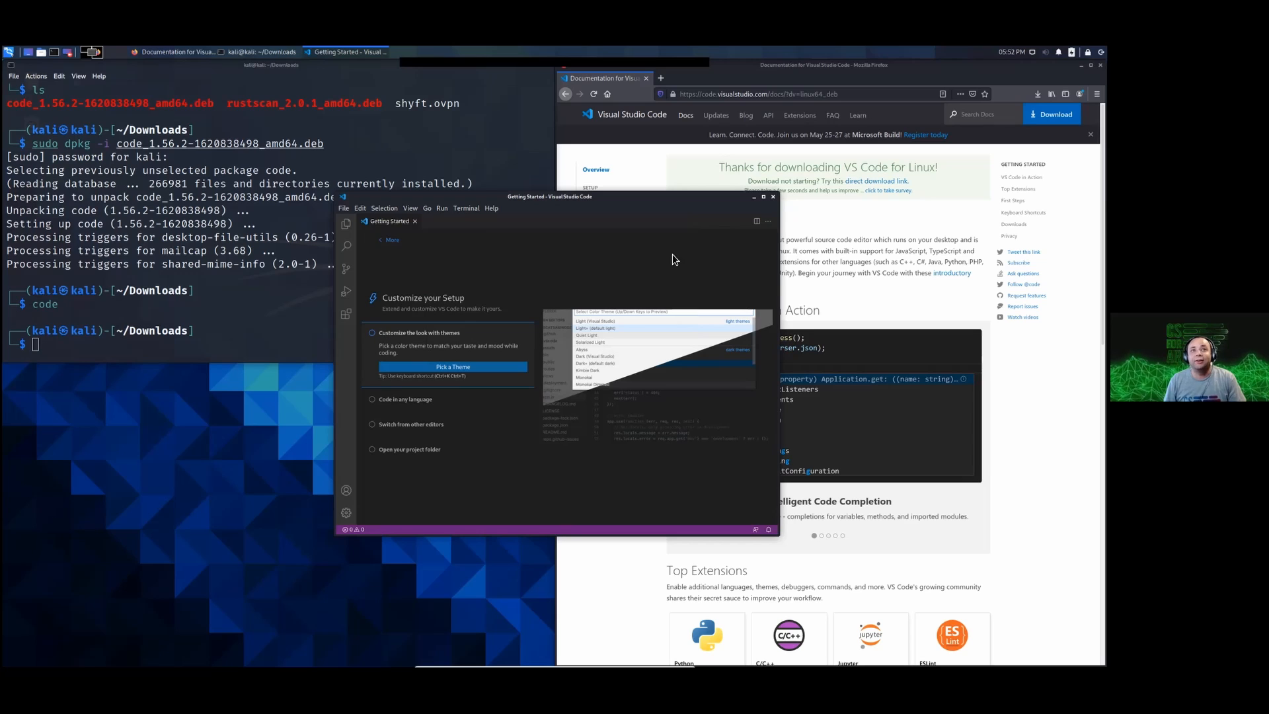
pyautogui.click(415, 221)
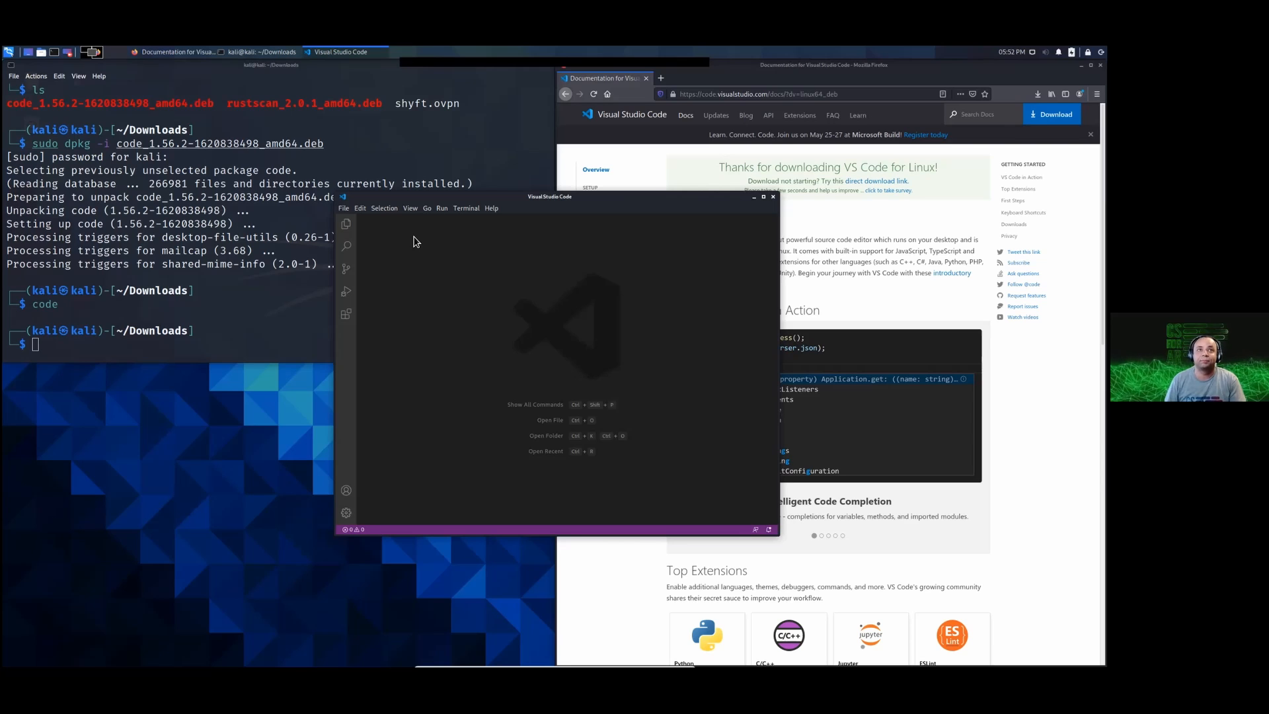
# Step: Enlarge the Visual Studio Code window and zoom its interface in four levels
pyautogui.hotkey('ctrl', '=')
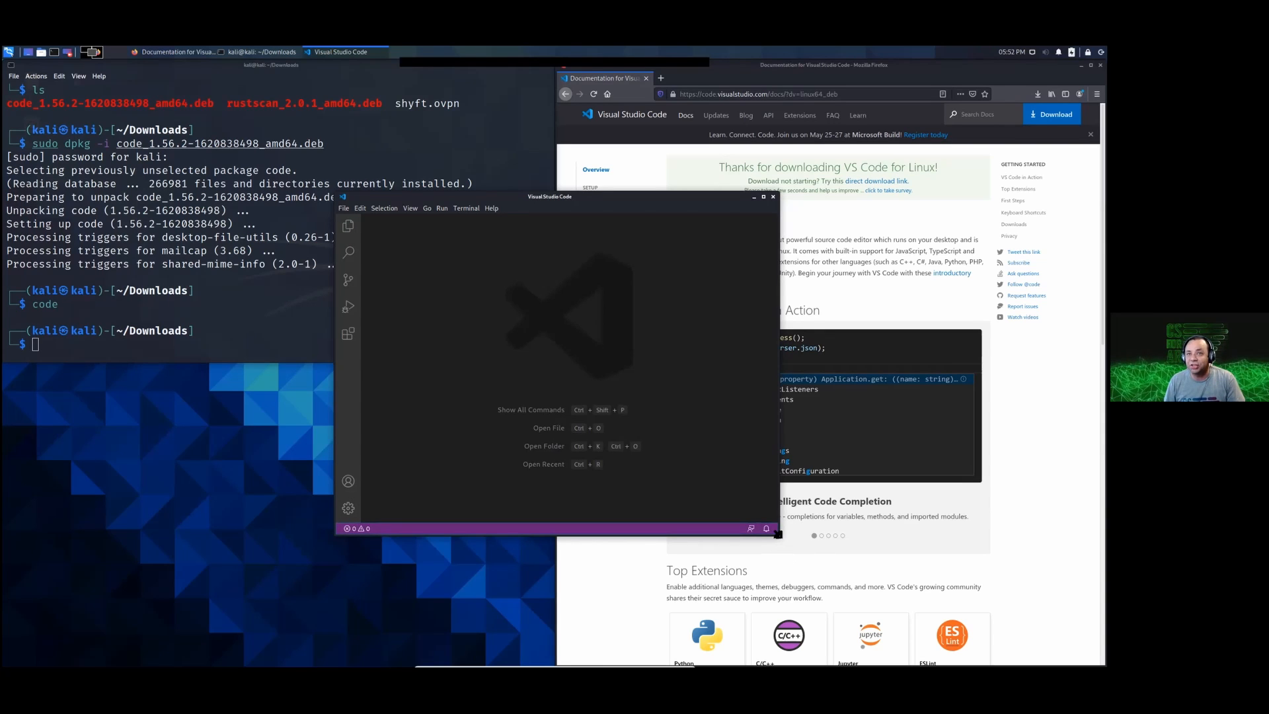
pyautogui.moveTo(780, 534); pyautogui.dragTo(1011, 621)
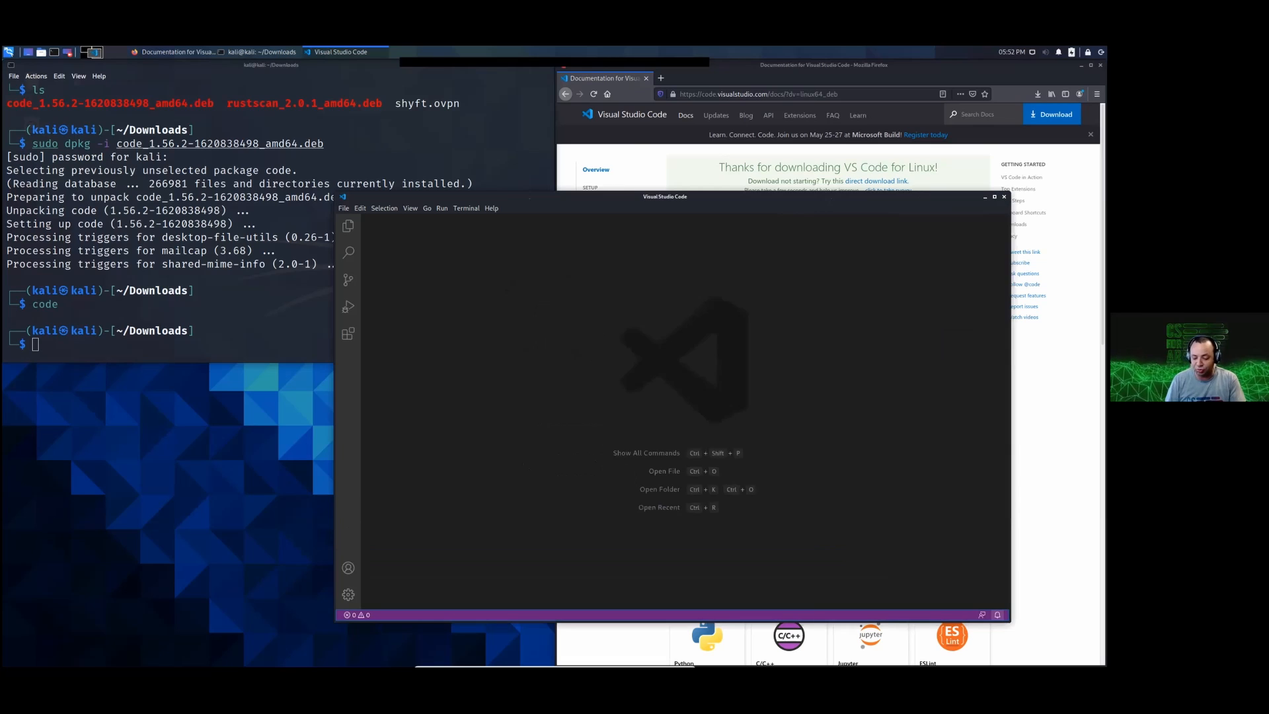
pyautogui.hotkey('ctrl', '=')
pyautogui.hotkey('ctrl', '=')
pyautogui.hotkey('ctrl', '=')
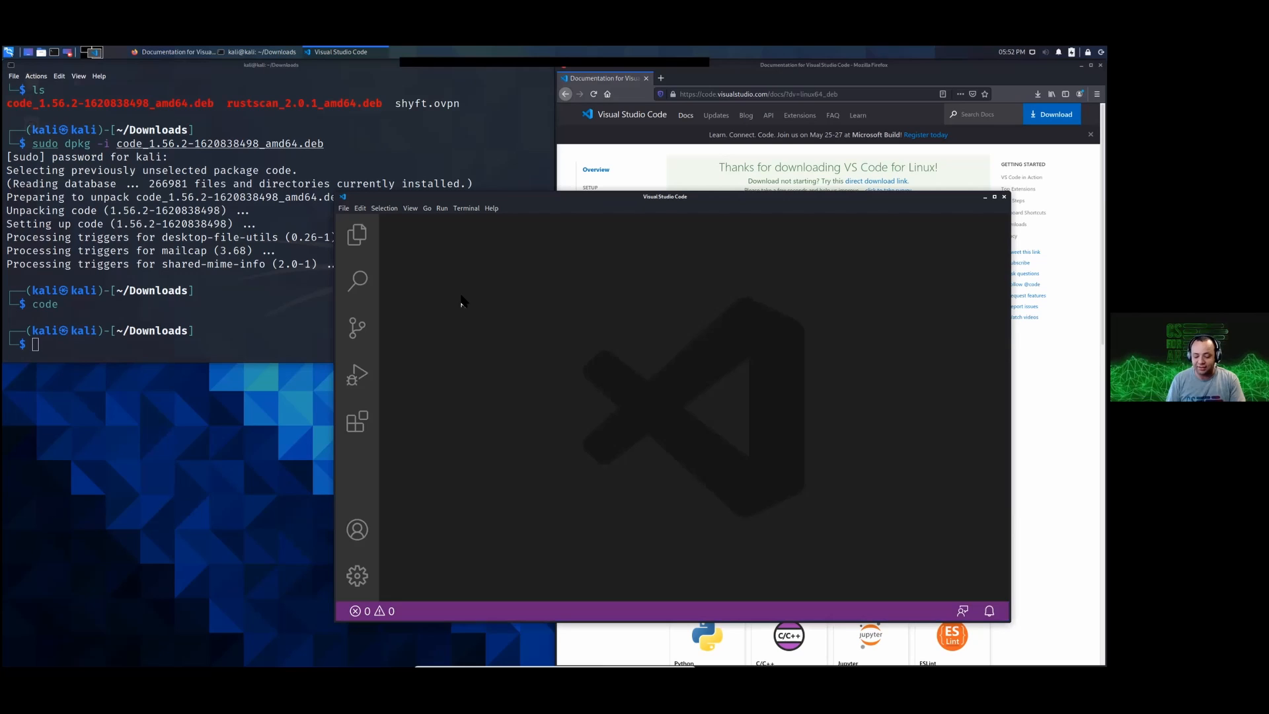
# Step: Create a new untitled file, turn off its language-selection hint for good and maximize the editor window
pyautogui.hotkey('ctrl', 'n')
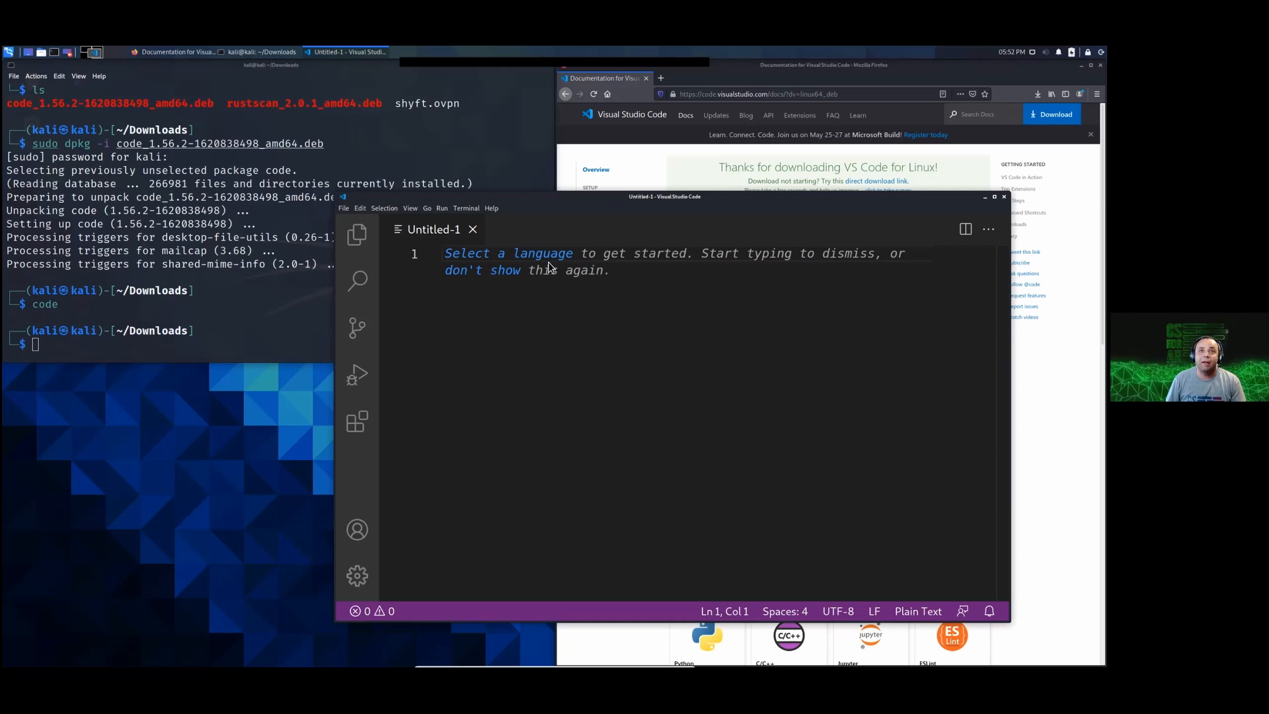
pyautogui.click(511, 275)
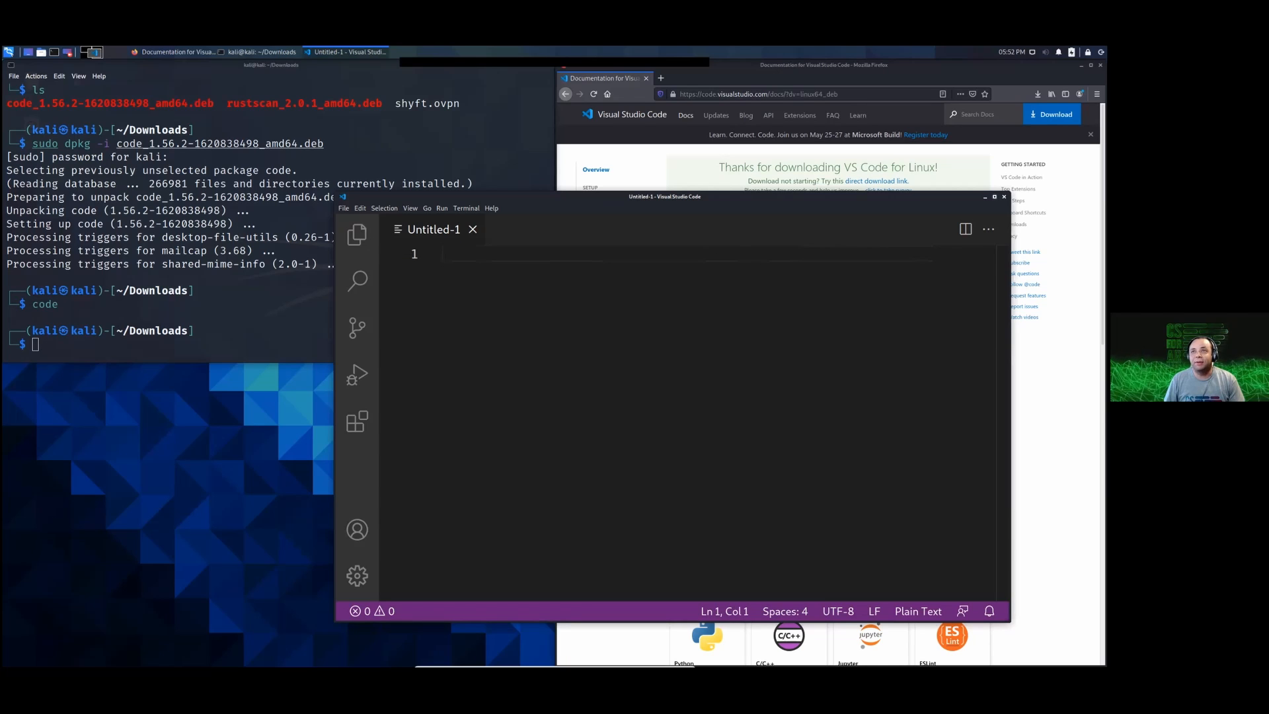
pyautogui.doubleClick(423, 197)
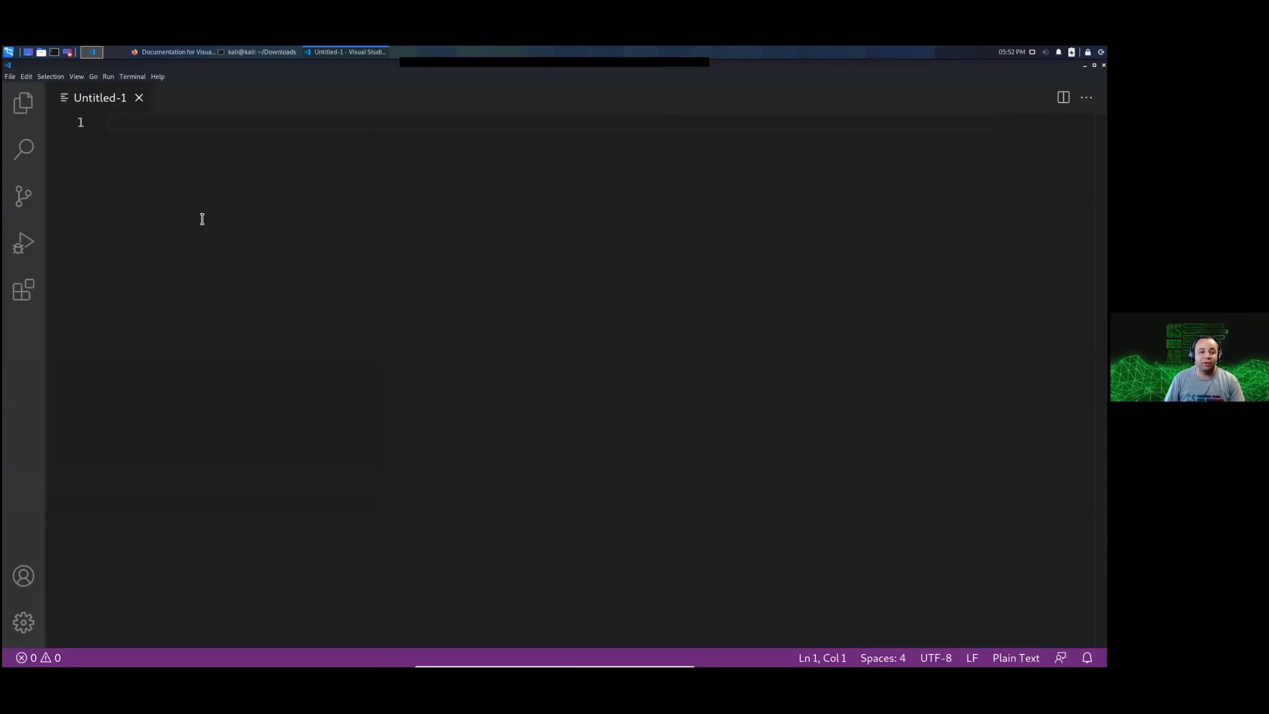
# Step: Look through the Explorer, Search, Source Control and Run and Debug views
pyautogui.click(23, 103)
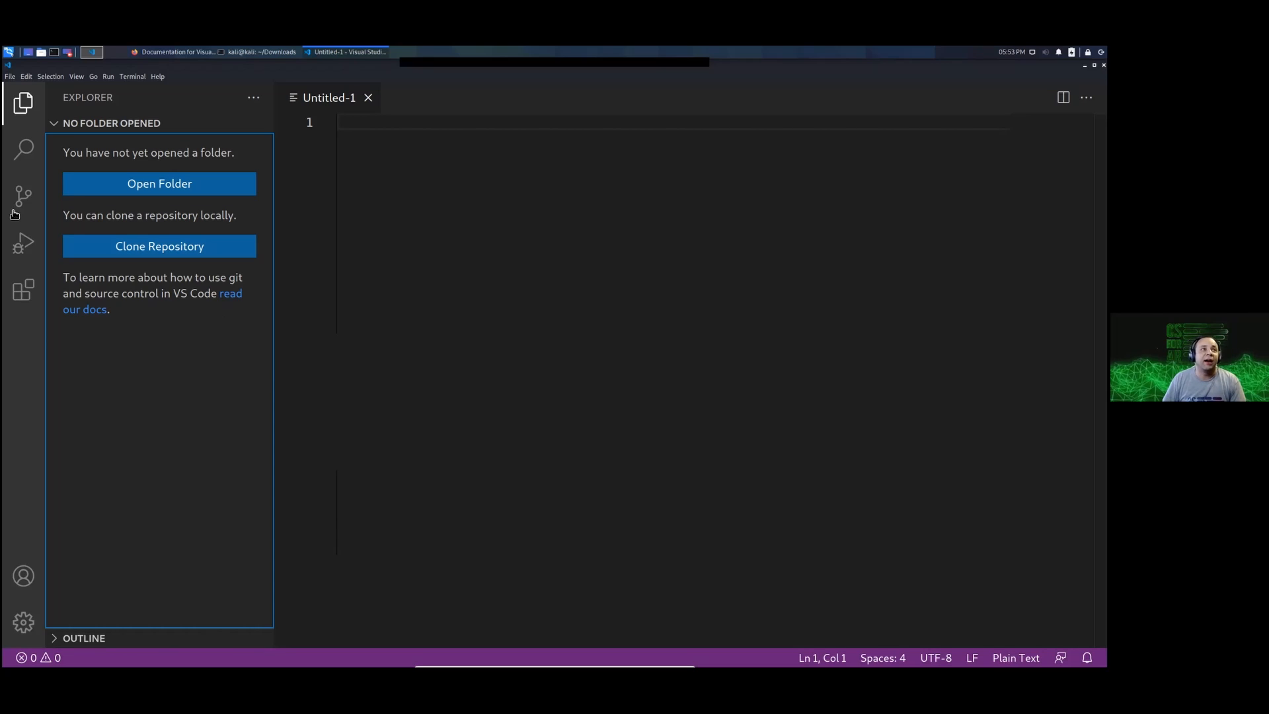
pyautogui.click(24, 159)
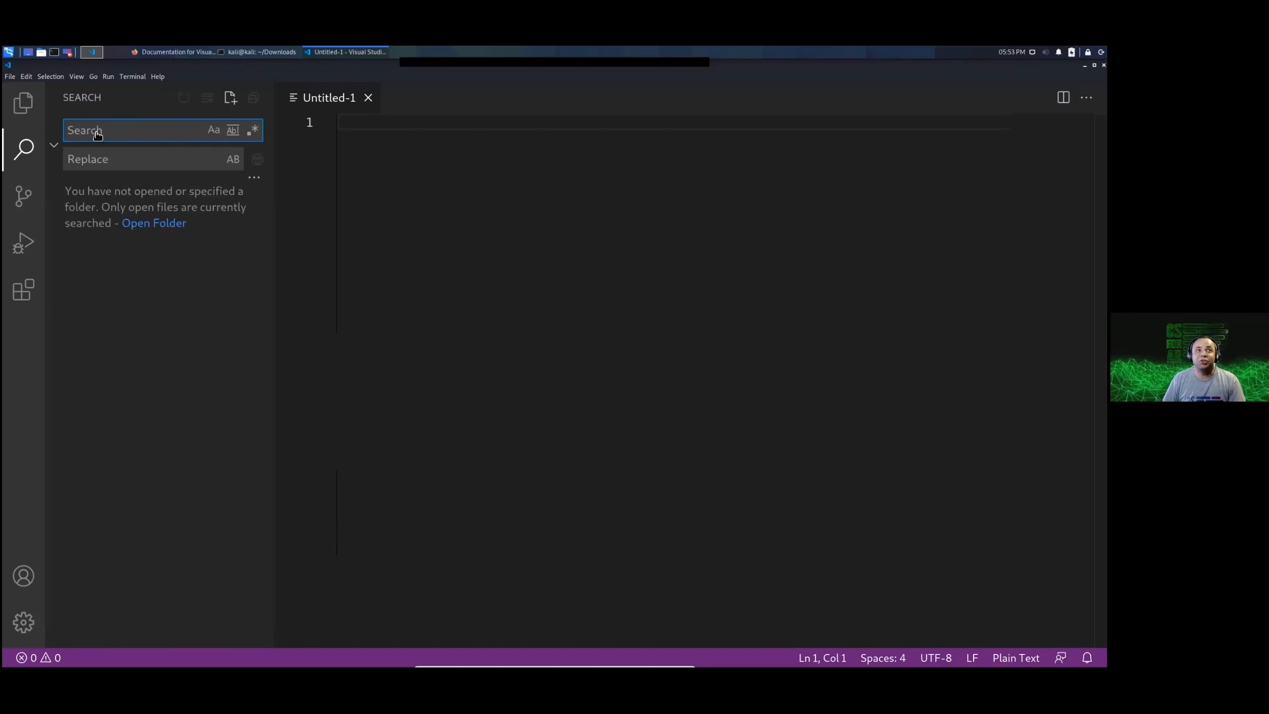
pyautogui.click(17, 206)
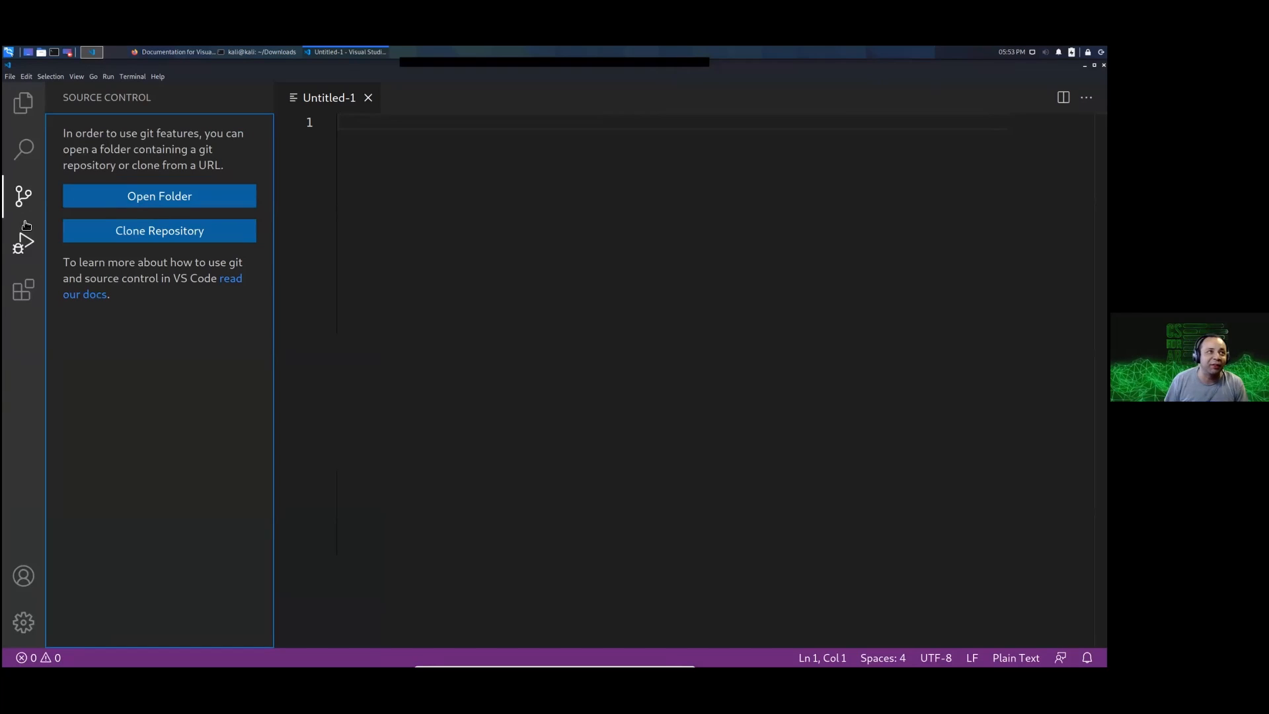
pyautogui.click(23, 245)
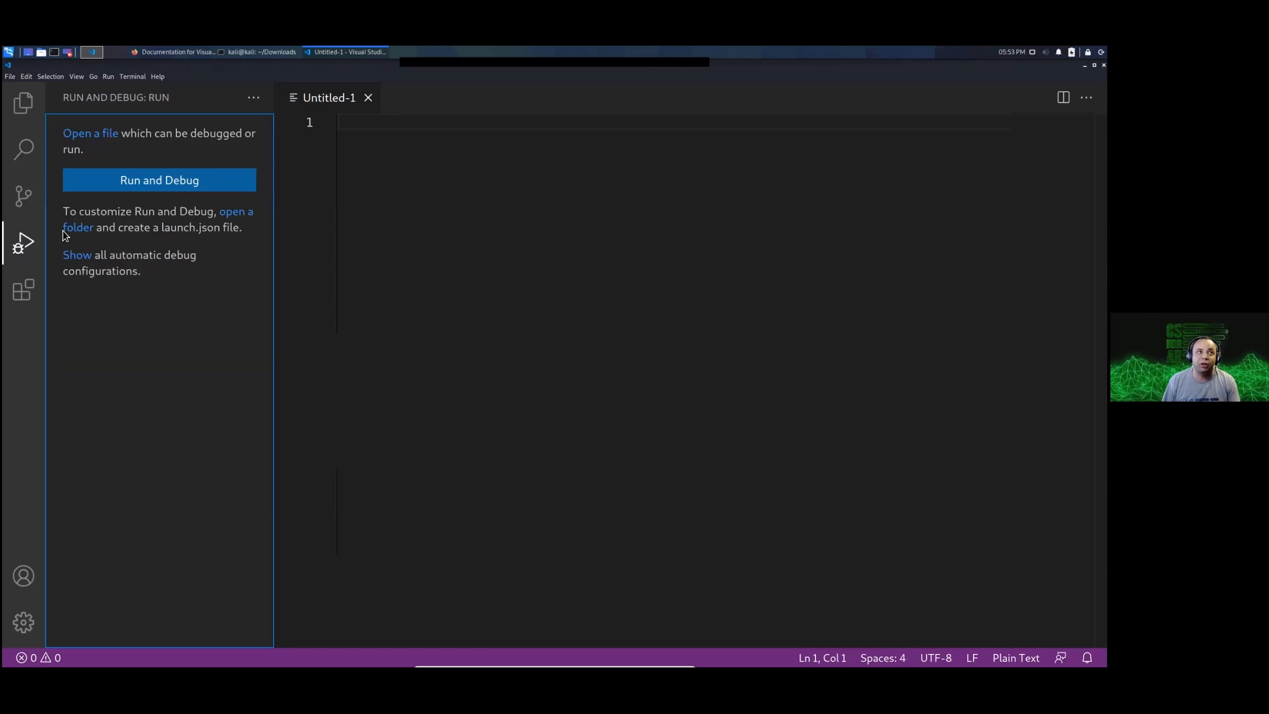
# Step: Install Microsoft's Python extension from the popular extensions, and close its details page and the extensions list
pyautogui.click(20, 298)
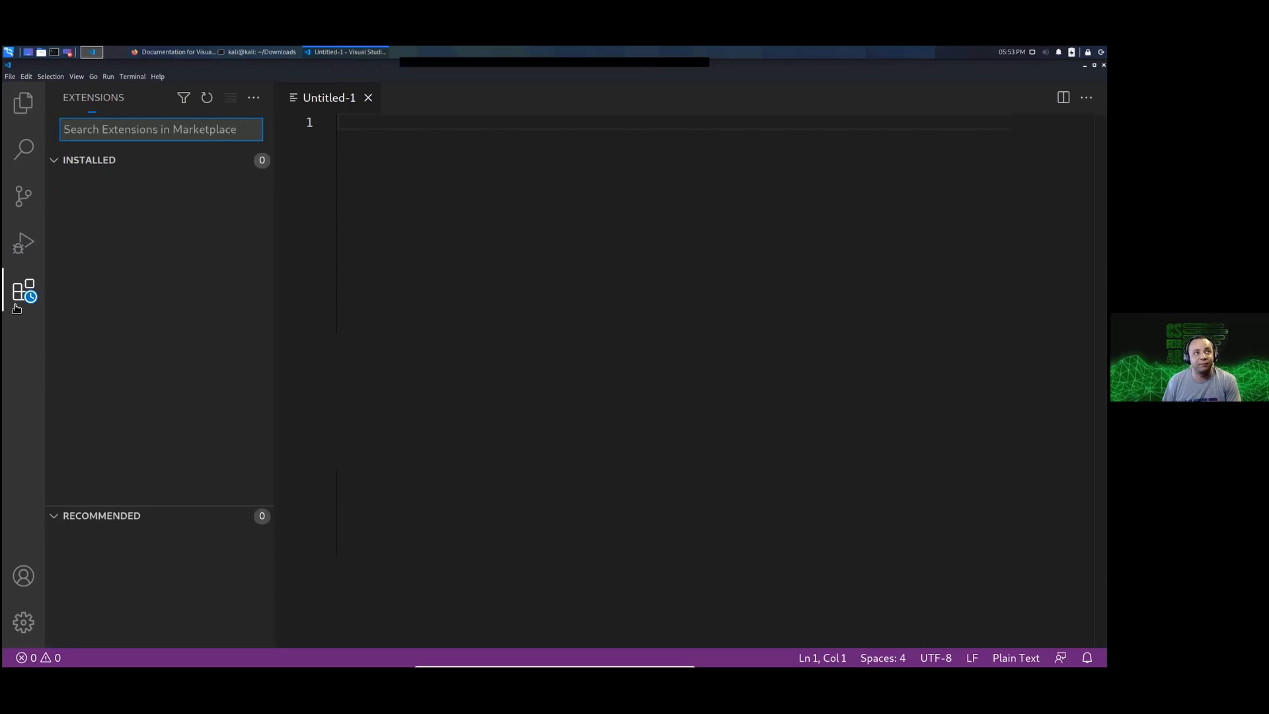
pyautogui.click(58, 167)
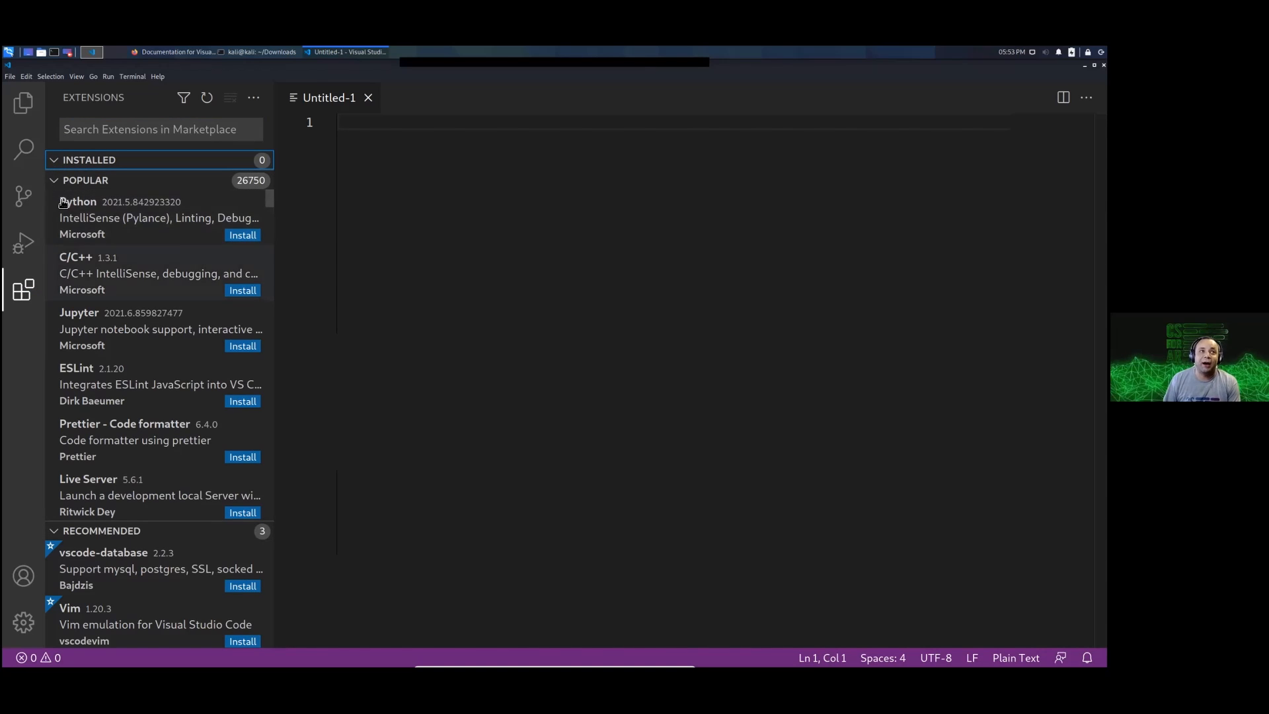
pyautogui.click(155, 225)
pyautogui.click(156, 224)
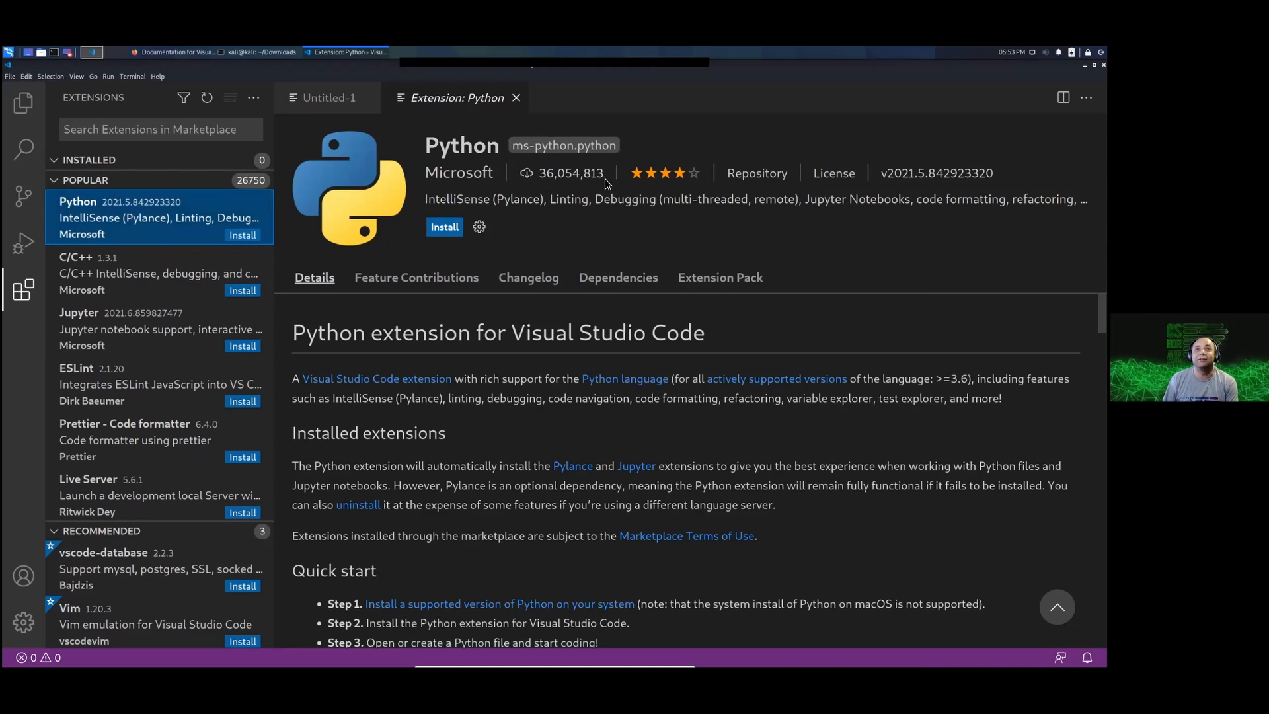
pyautogui.moveTo(538, 180); pyautogui.dragTo(605, 182)
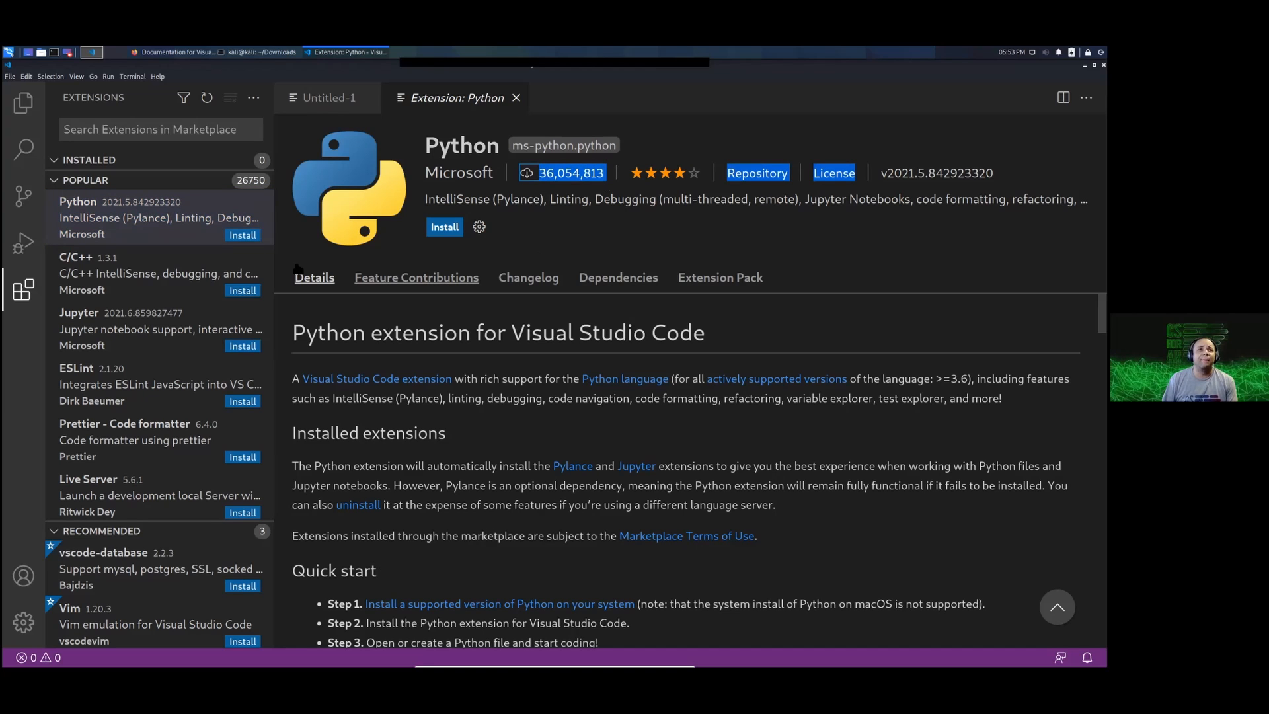
pyautogui.click(239, 236)
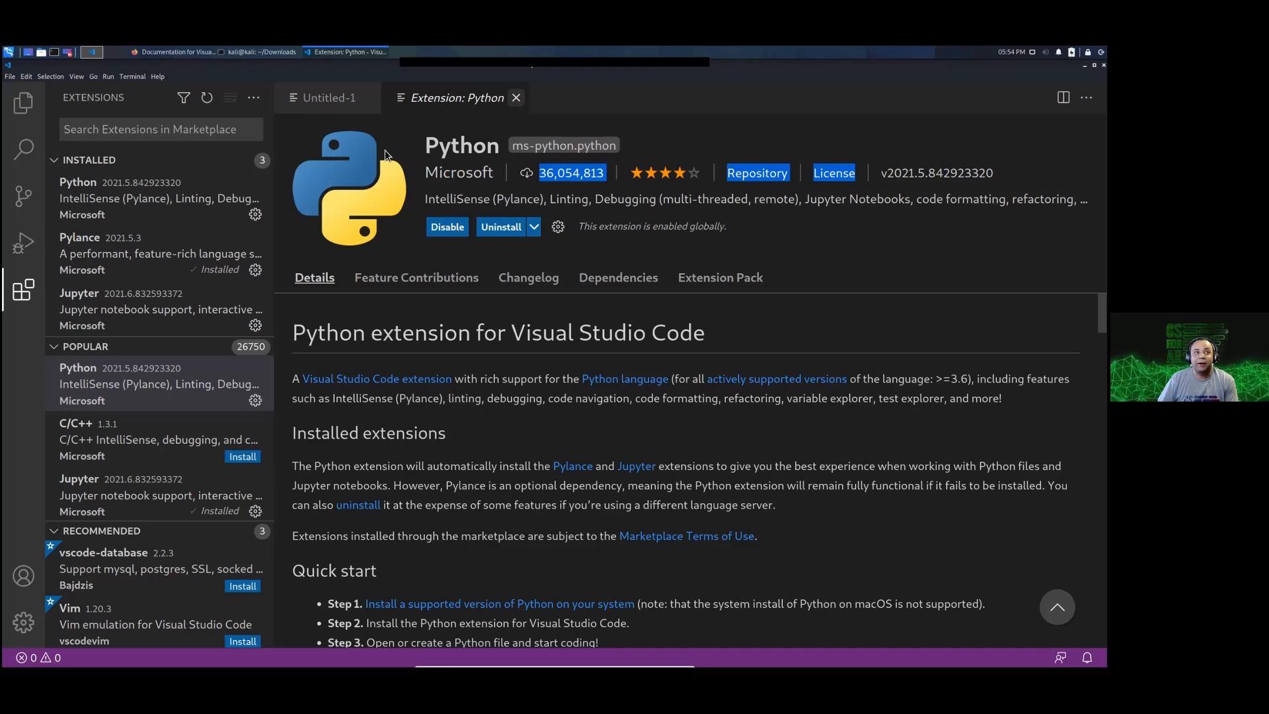
pyautogui.click(22, 294)
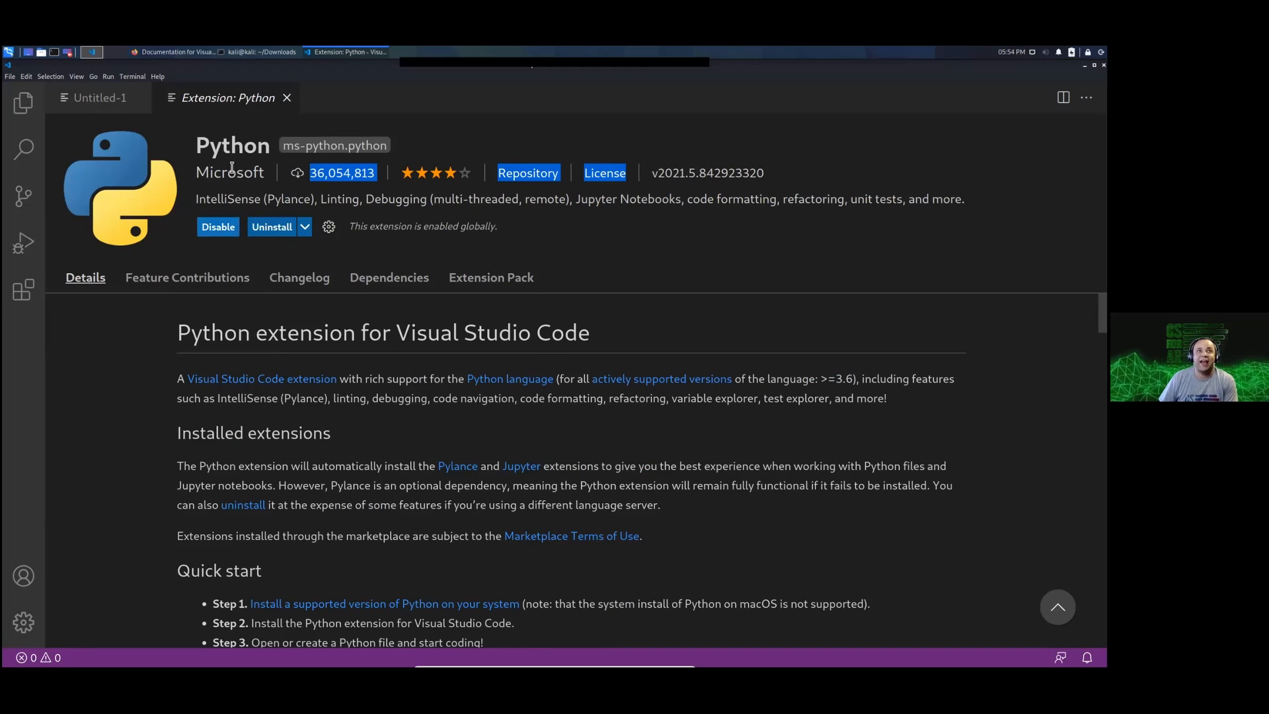
pyautogui.click(287, 97)
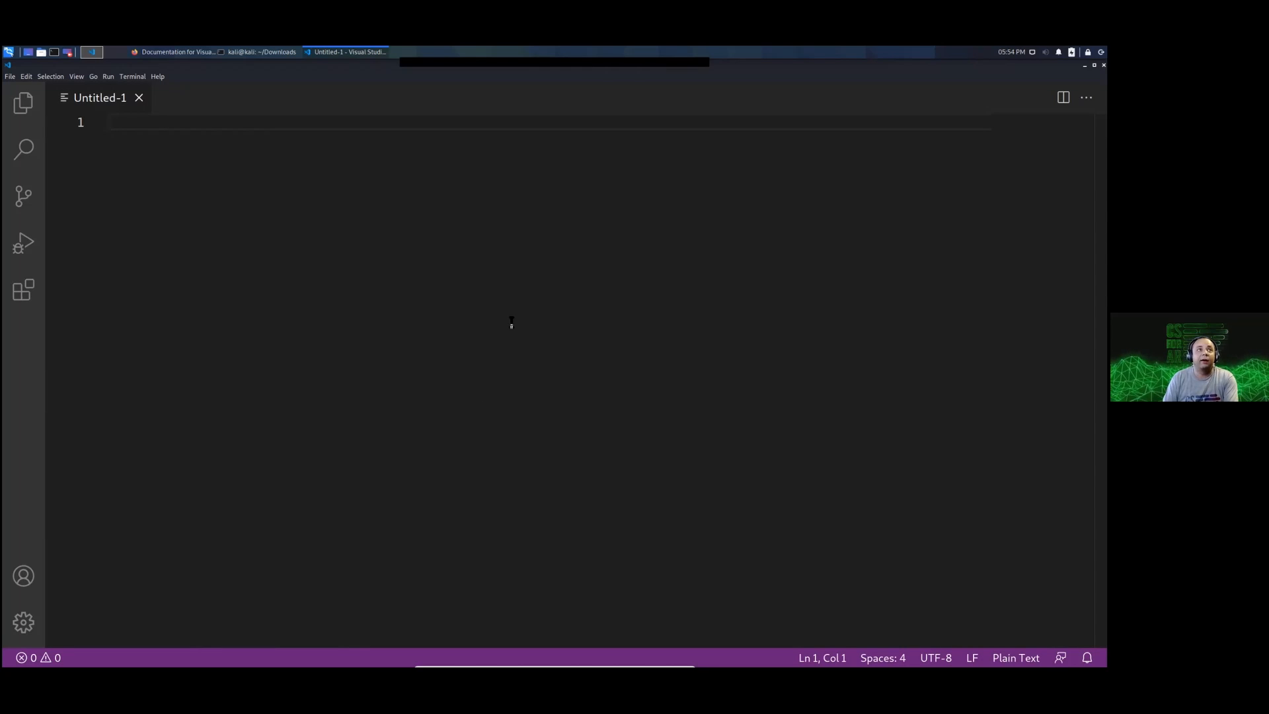
# Step: Write the shebang line #!/usr/bin/python3 in the untitled file, followed by a blank line
pyautogui.write('#!/us')
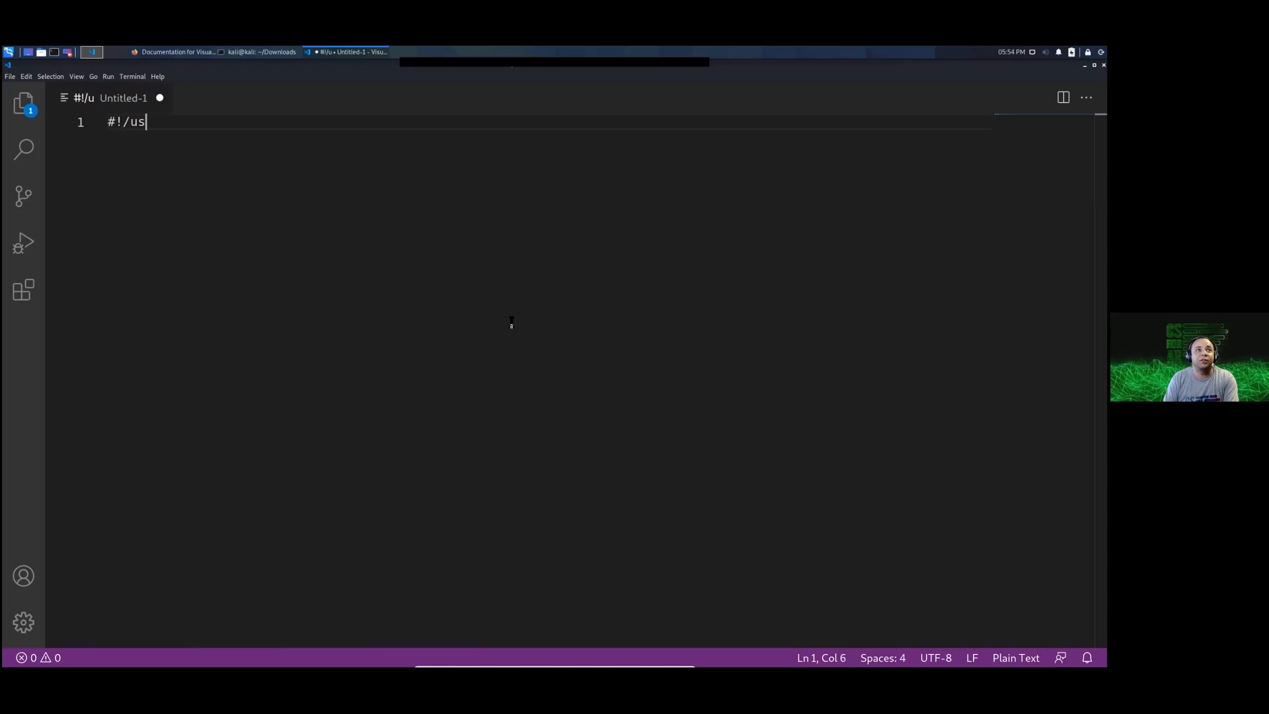
pyautogui.write('r/bin/')
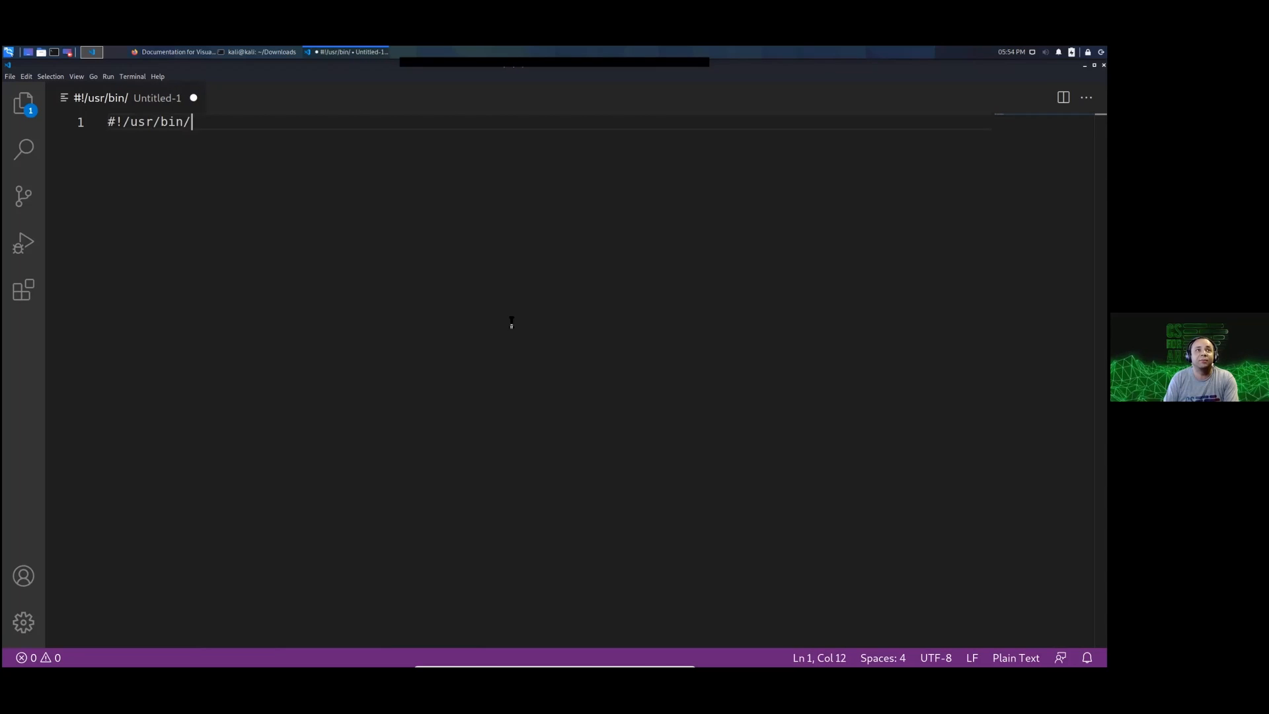
pyautogui.write('python3')
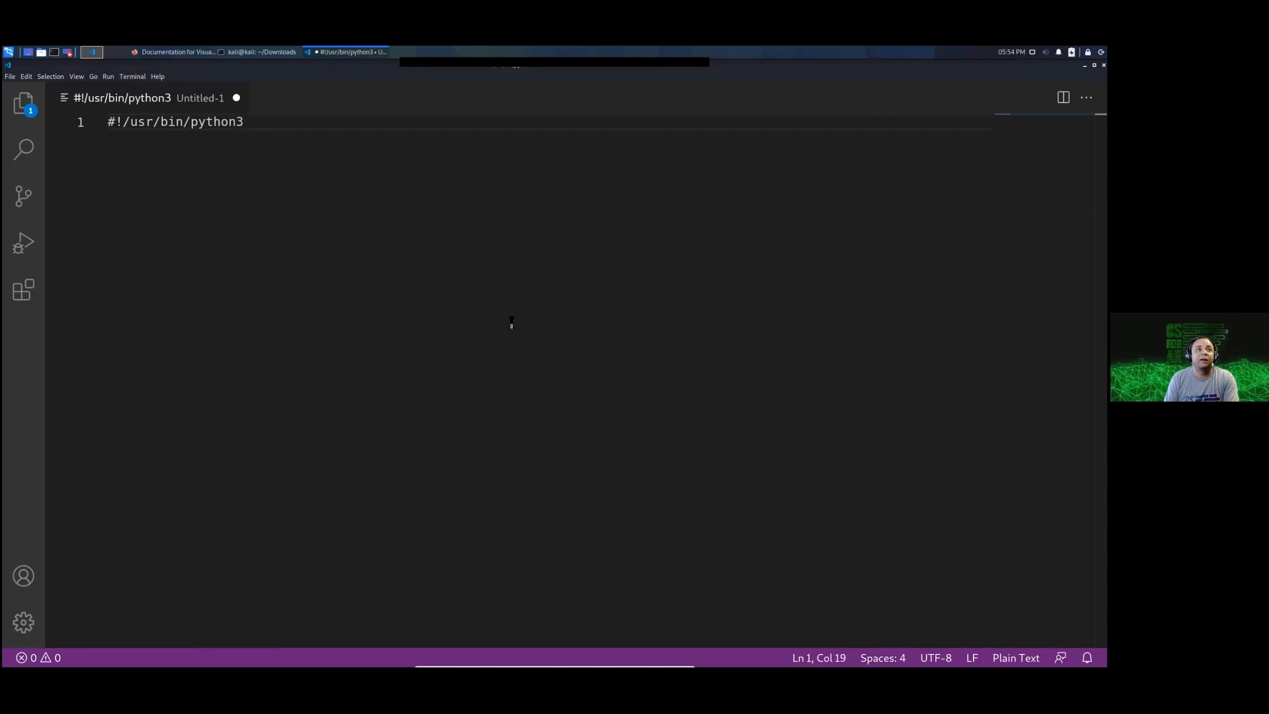
pyautogui.press('Return')
pyautogui.press('Return')
# Step: Add the statement print('installed the plugin') on line 3
pyautogui.write('print(')
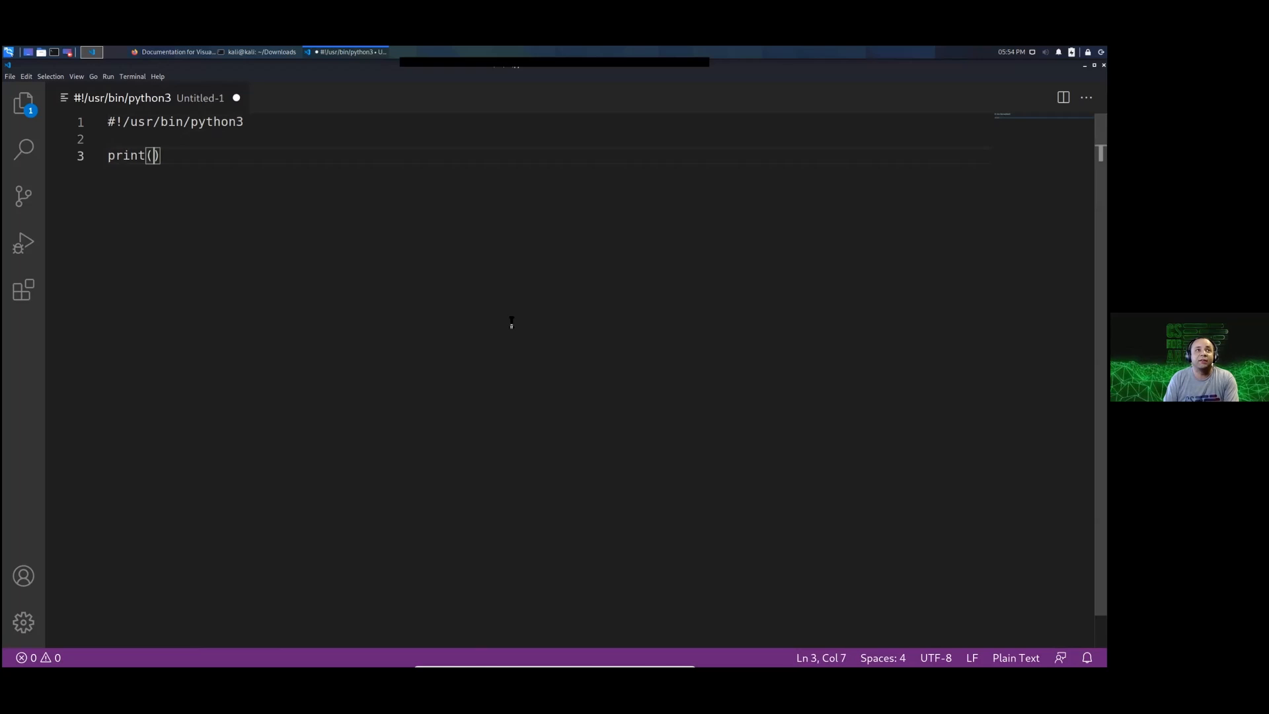
pyautogui.write("'")
pyautogui.write('installed the plu')
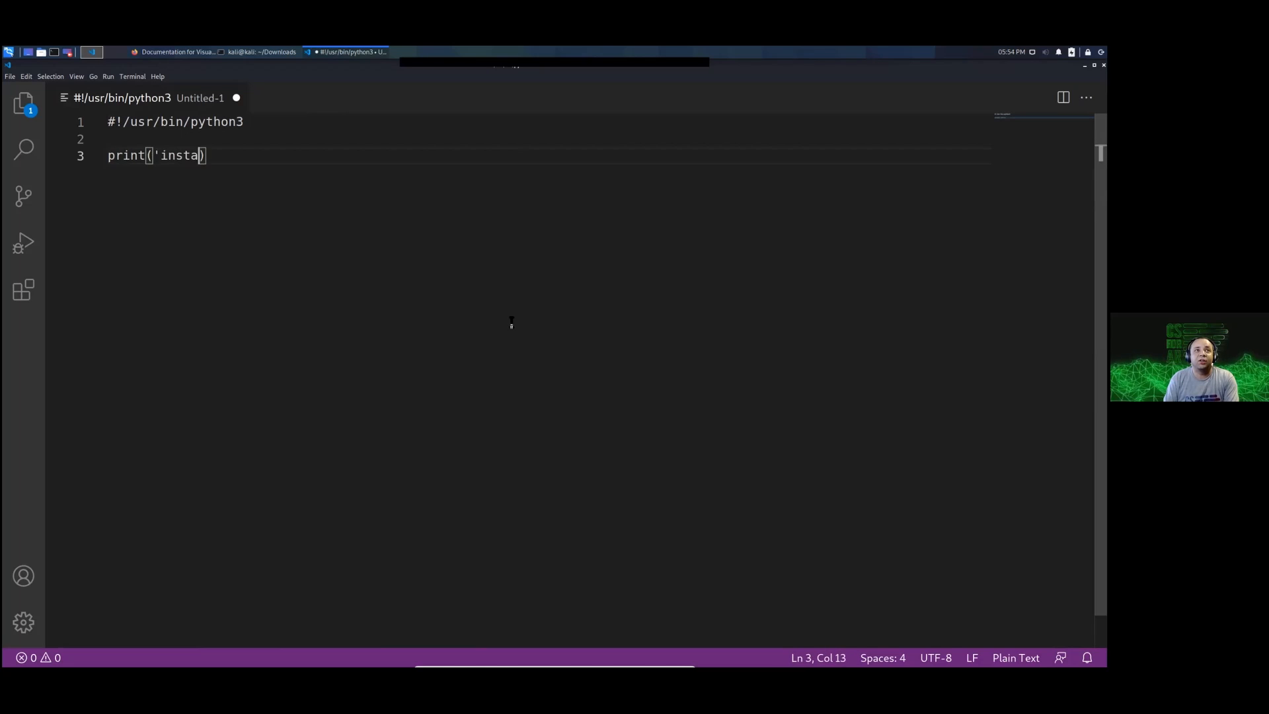
pyautogui.write("gin')")
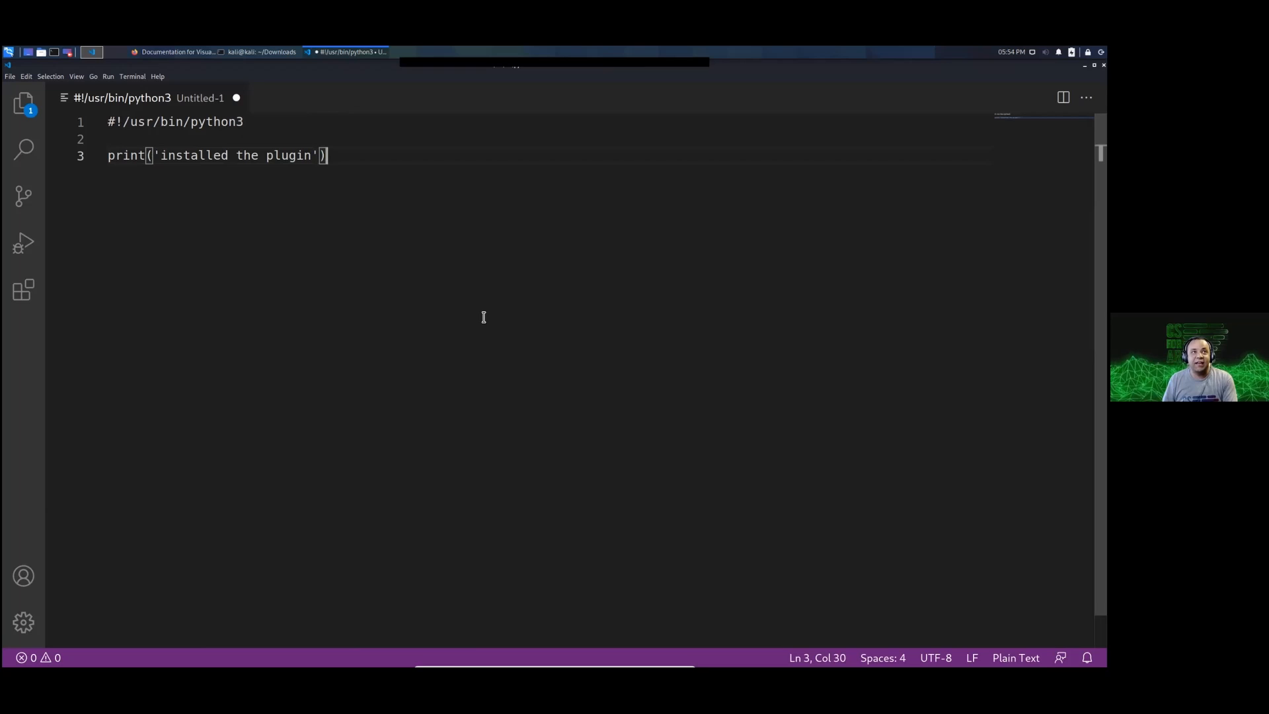
# Step: Save the script in the home folder as installed_plugin.py
pyautogui.hotkey('ctrl', 's')
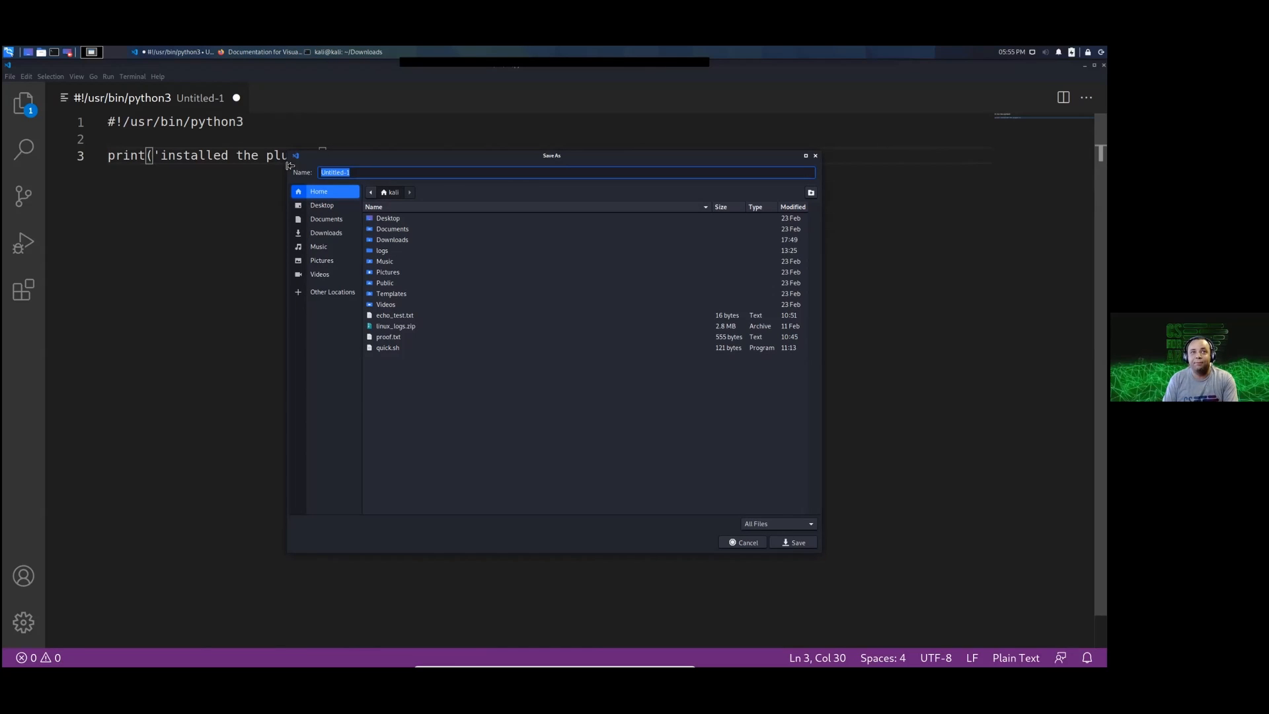
pyautogui.write('instal')
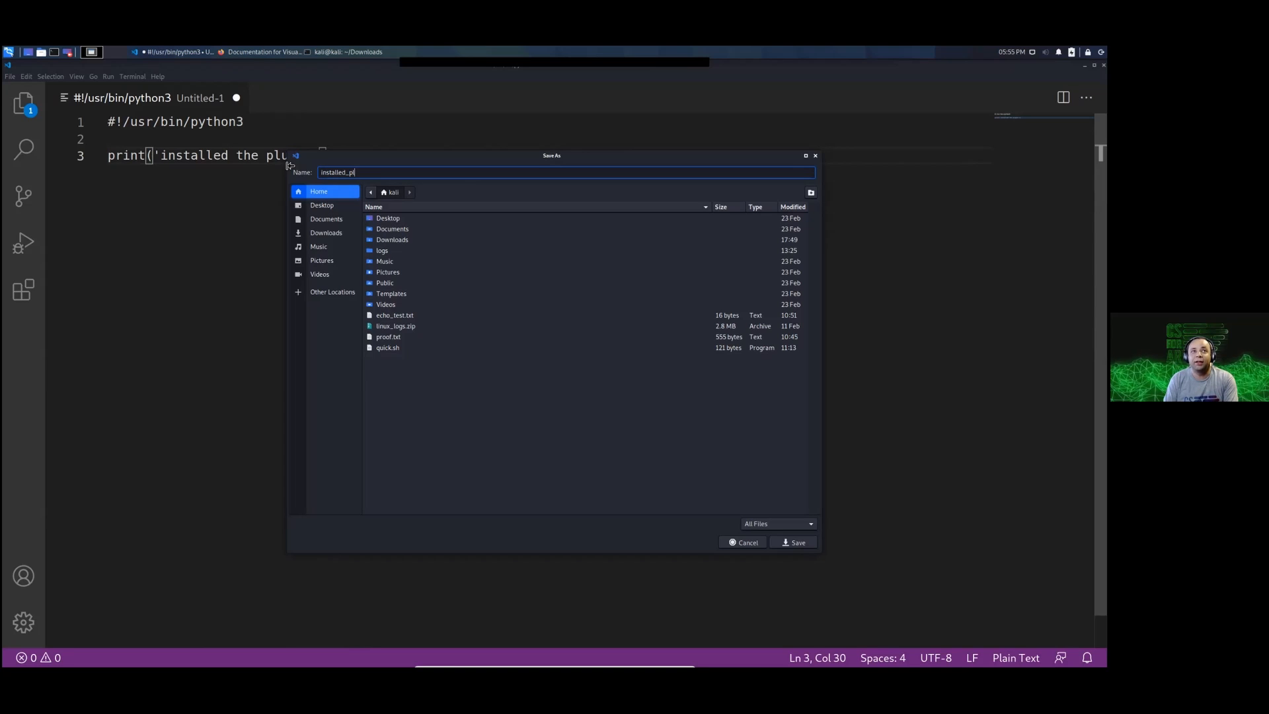
pyautogui.write('led_plugin.py')
pyautogui.press('Return')
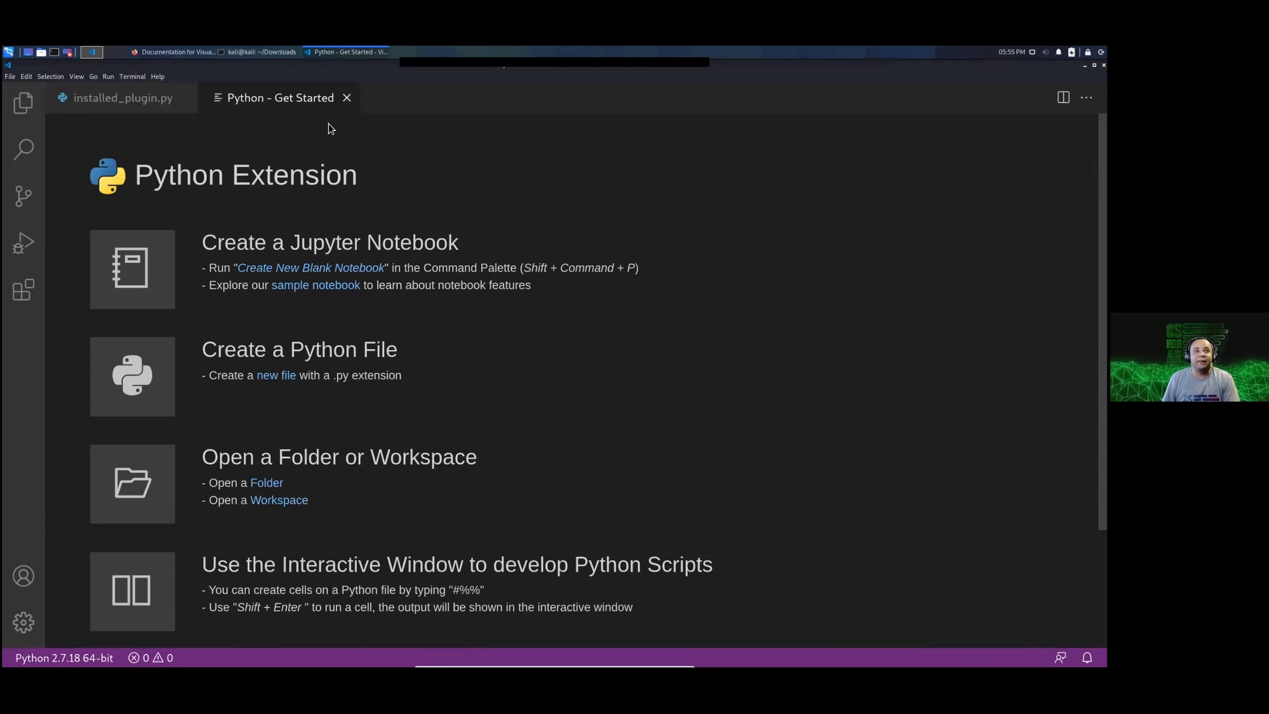
# Step: Look over the Python extension's Get Started page, set it not to show again and close it
pyautogui.tripleClick(284, 241)
pyautogui.click(308, 204)
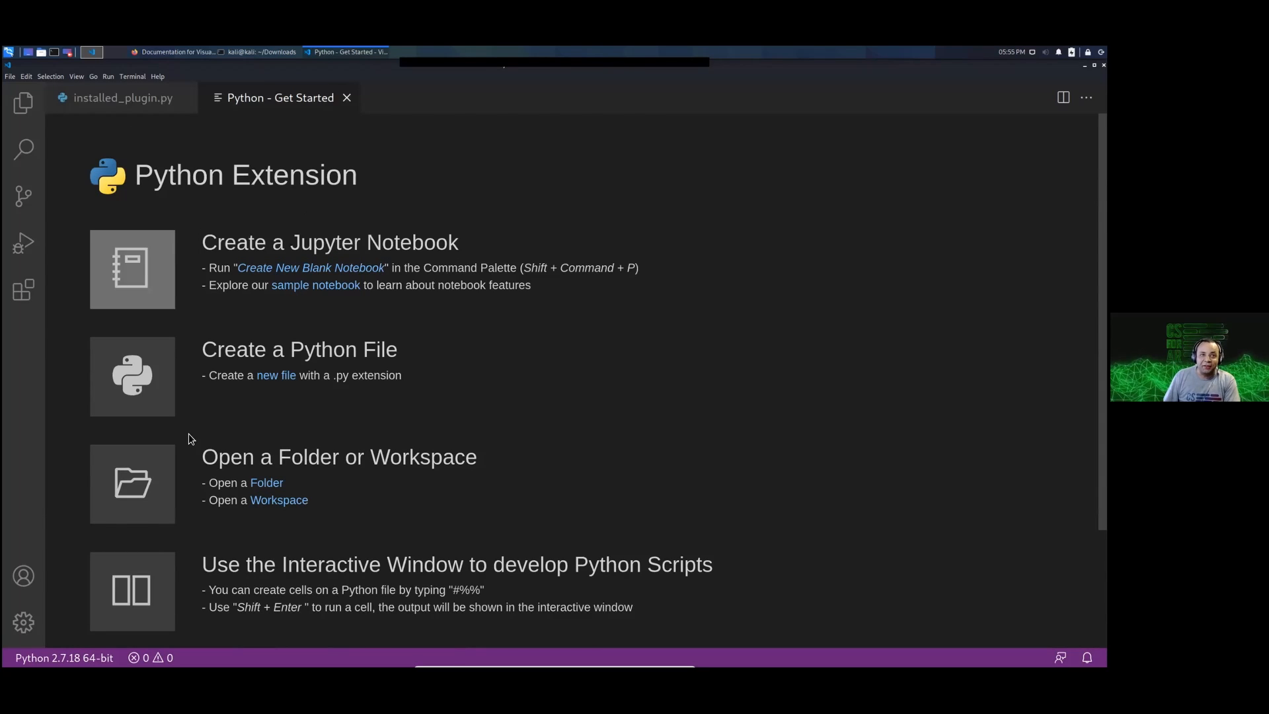
pyautogui.scroll(-3, 710, 432)
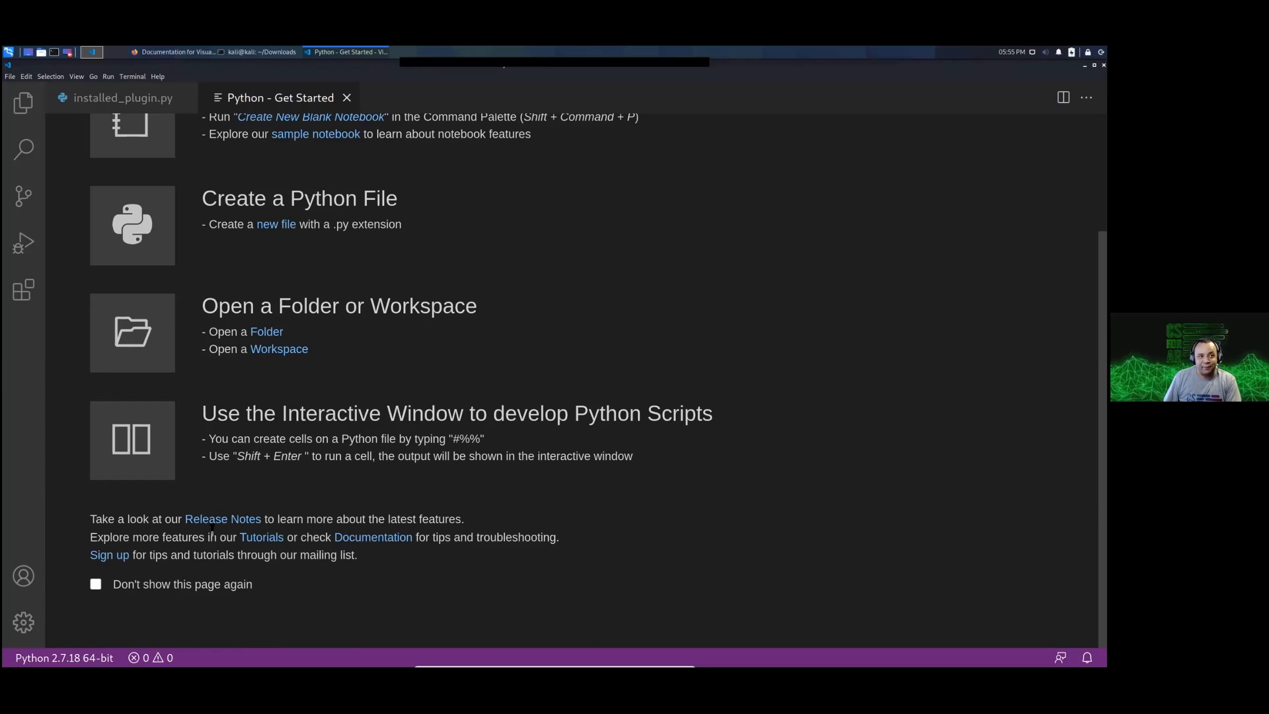
pyautogui.click(97, 584)
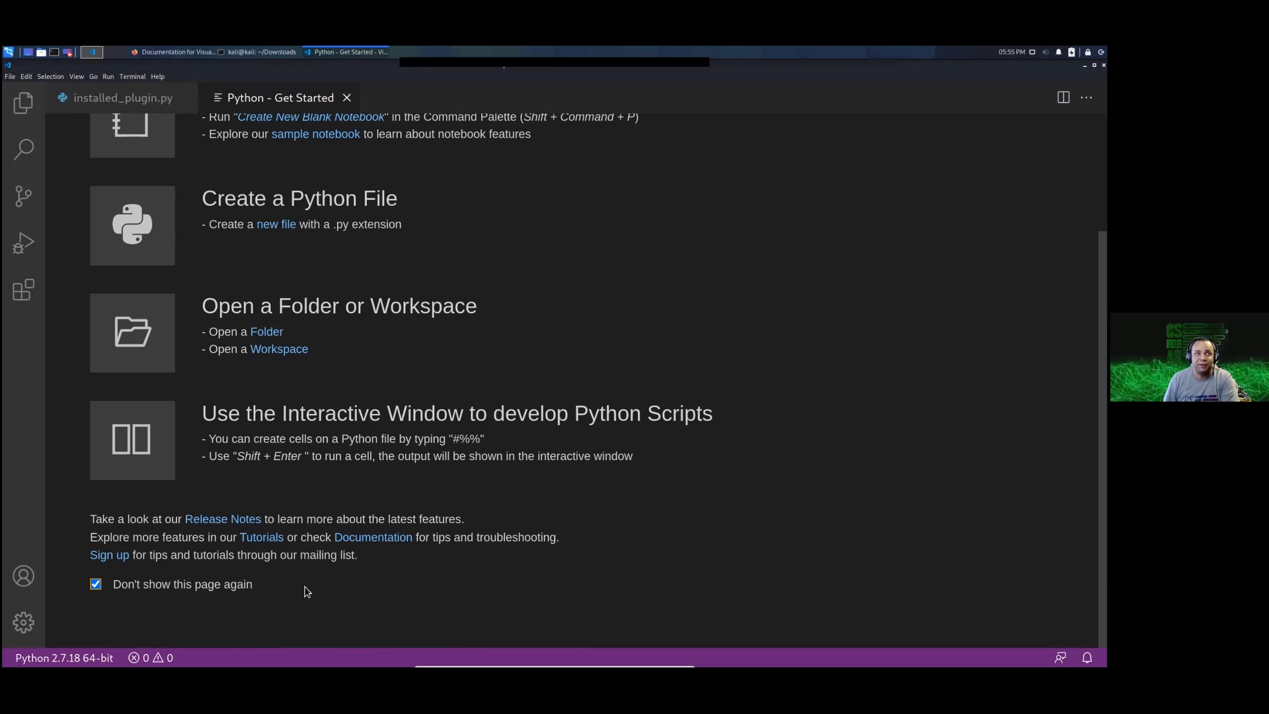
pyautogui.scroll(3, 359, 295)
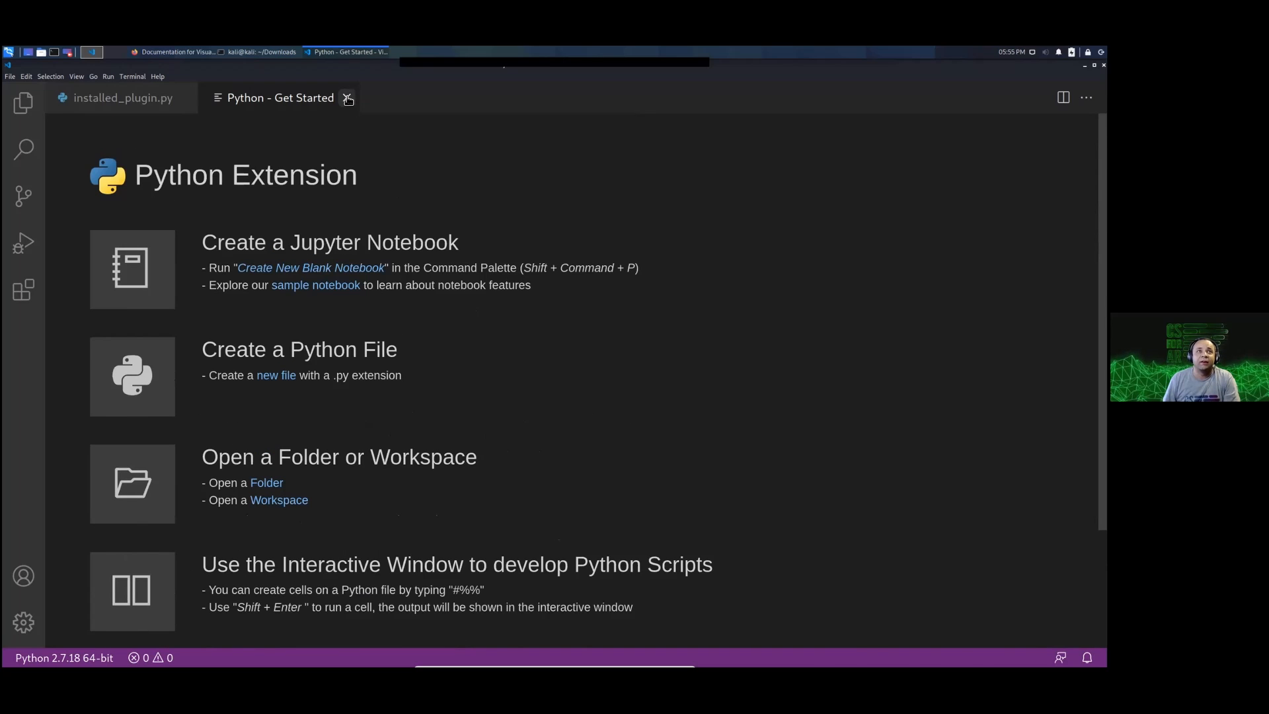
pyautogui.hotkey('ctrl', 'w')
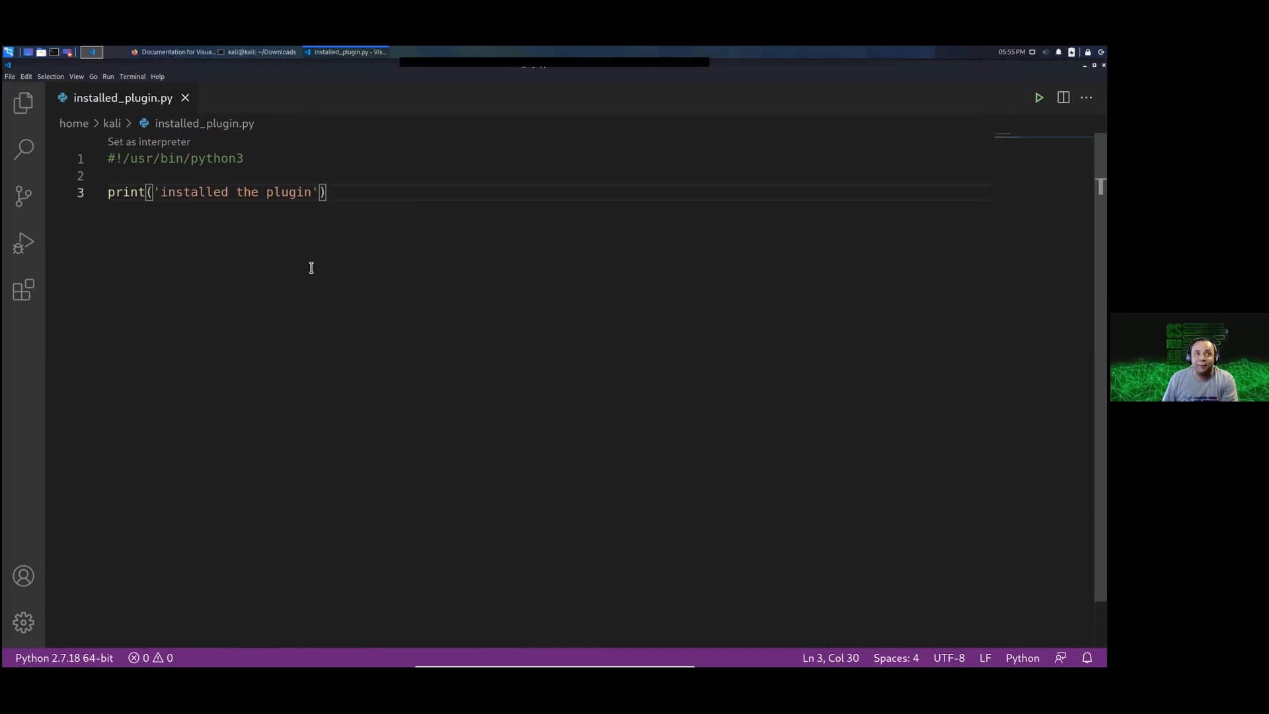
# Step: Examine the print call's opening part and closing parenthesis on line 3 by highlighting them
pyautogui.click(150, 191)
pyautogui.hotkey('shift', 'Home')
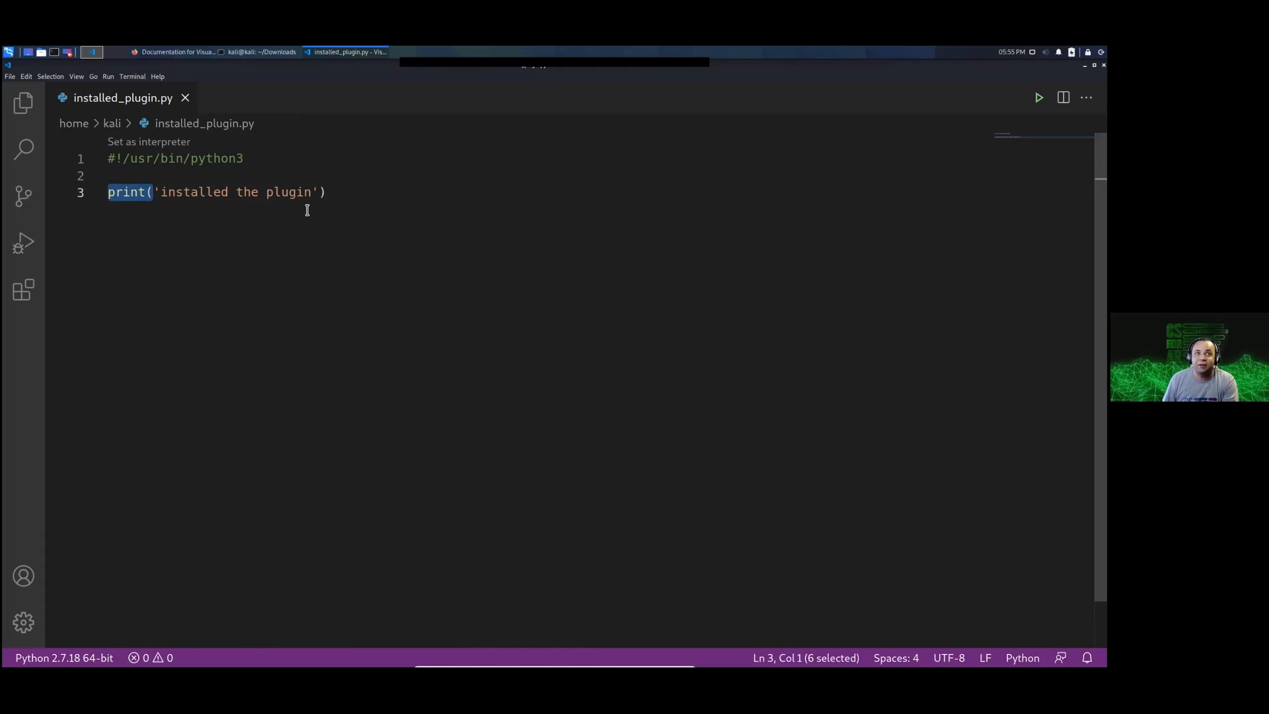
pyautogui.click(147, 192)
pyautogui.moveTo(341, 194); pyautogui.dragTo(320, 194)
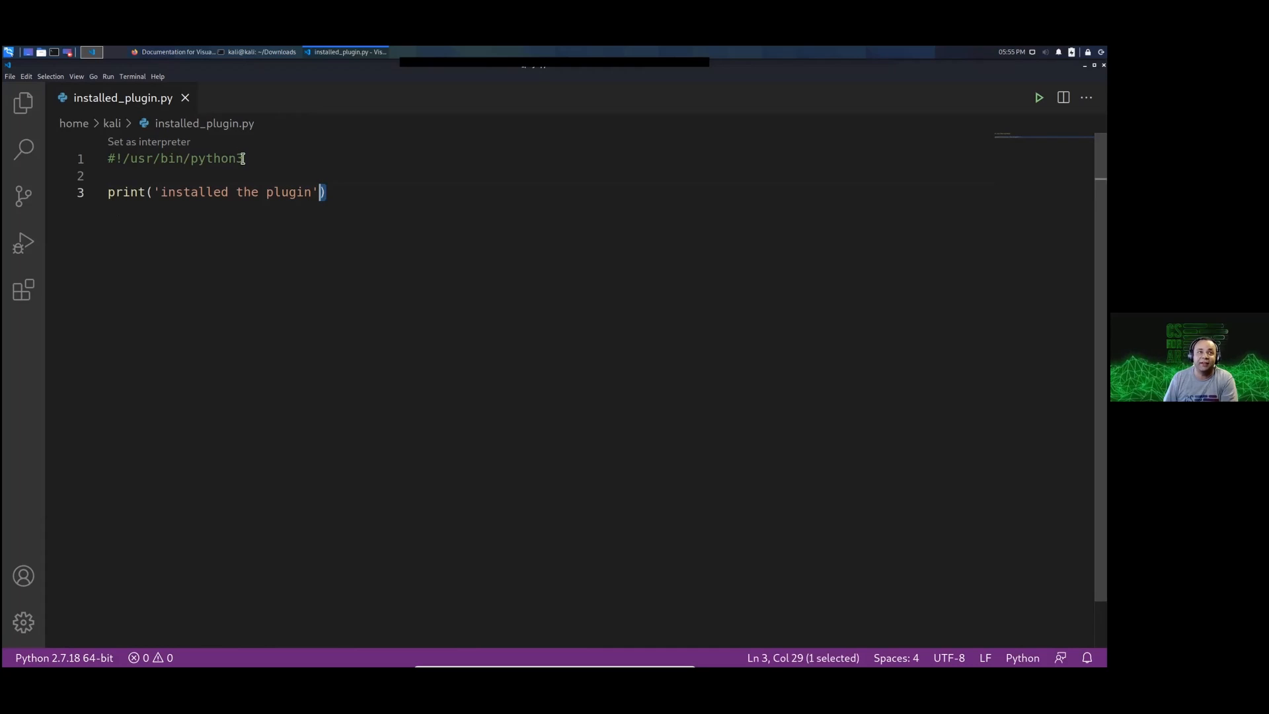
# Step: Set the Python interpreter to Python 3.9.1 64-bit at /usr/bin/python3
pyautogui.click(64, 645)
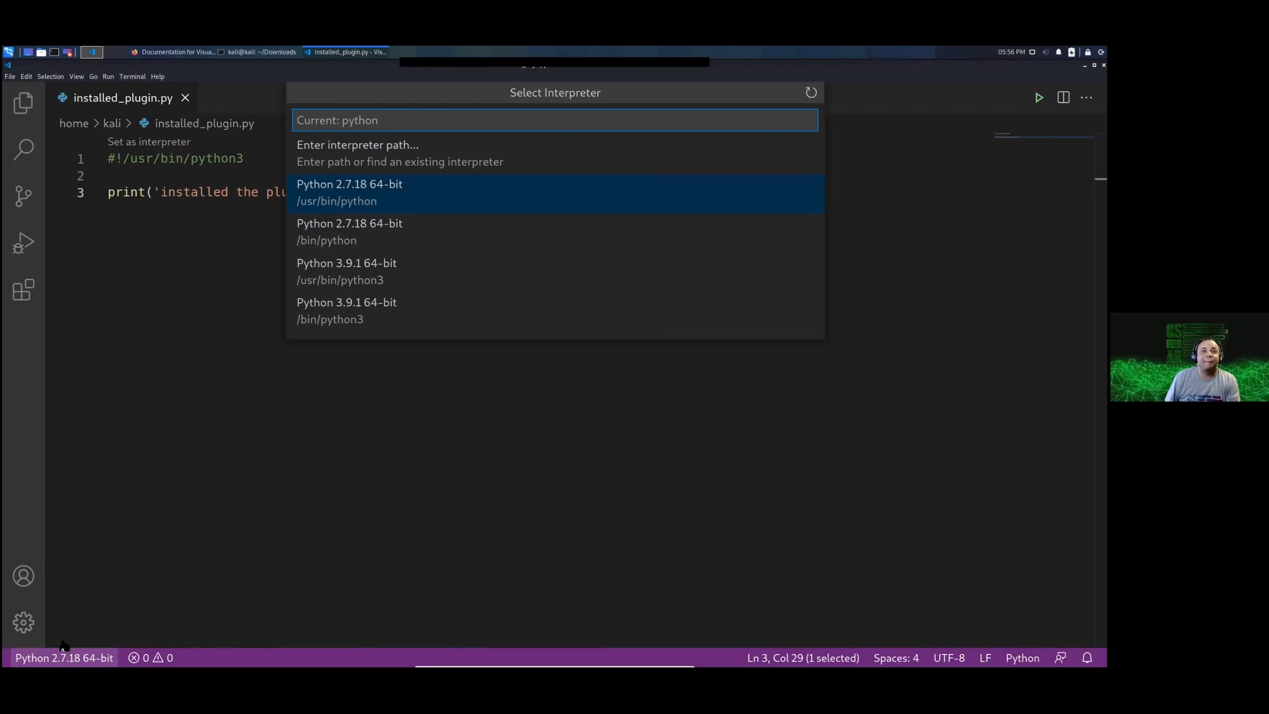
pyautogui.click(162, 569)
pyautogui.click(74, 648)
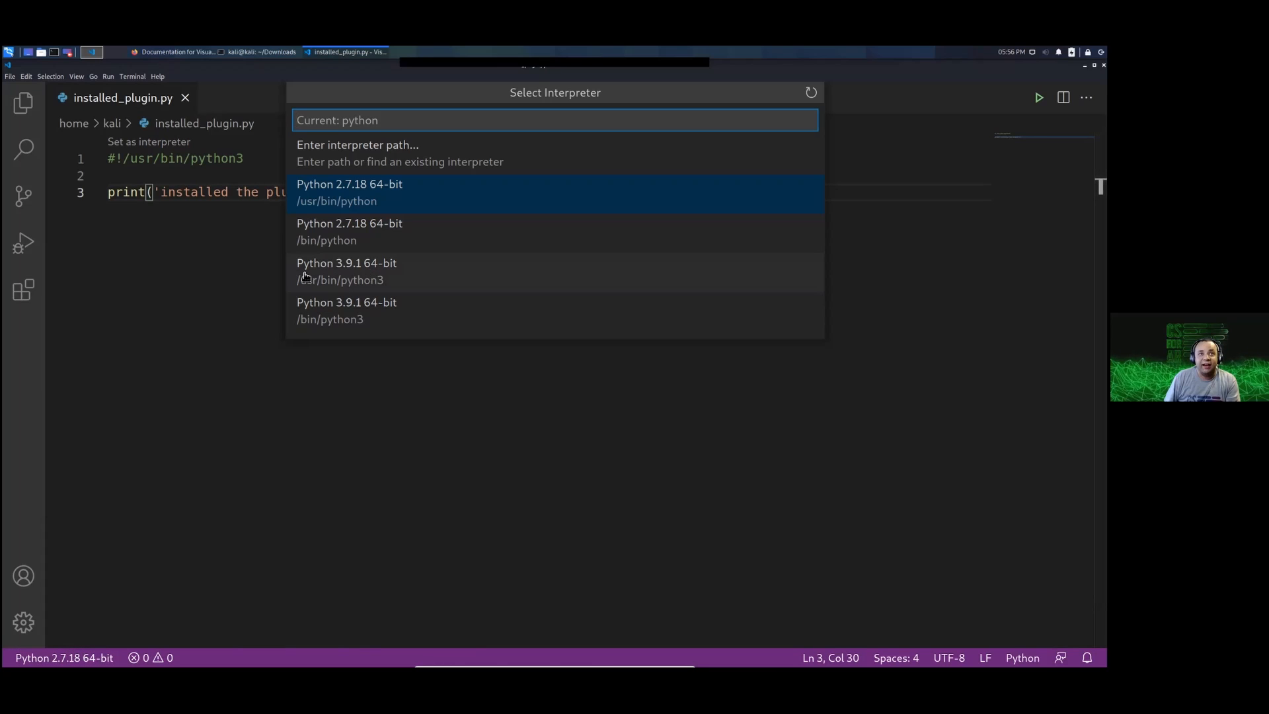
pyautogui.click(382, 275)
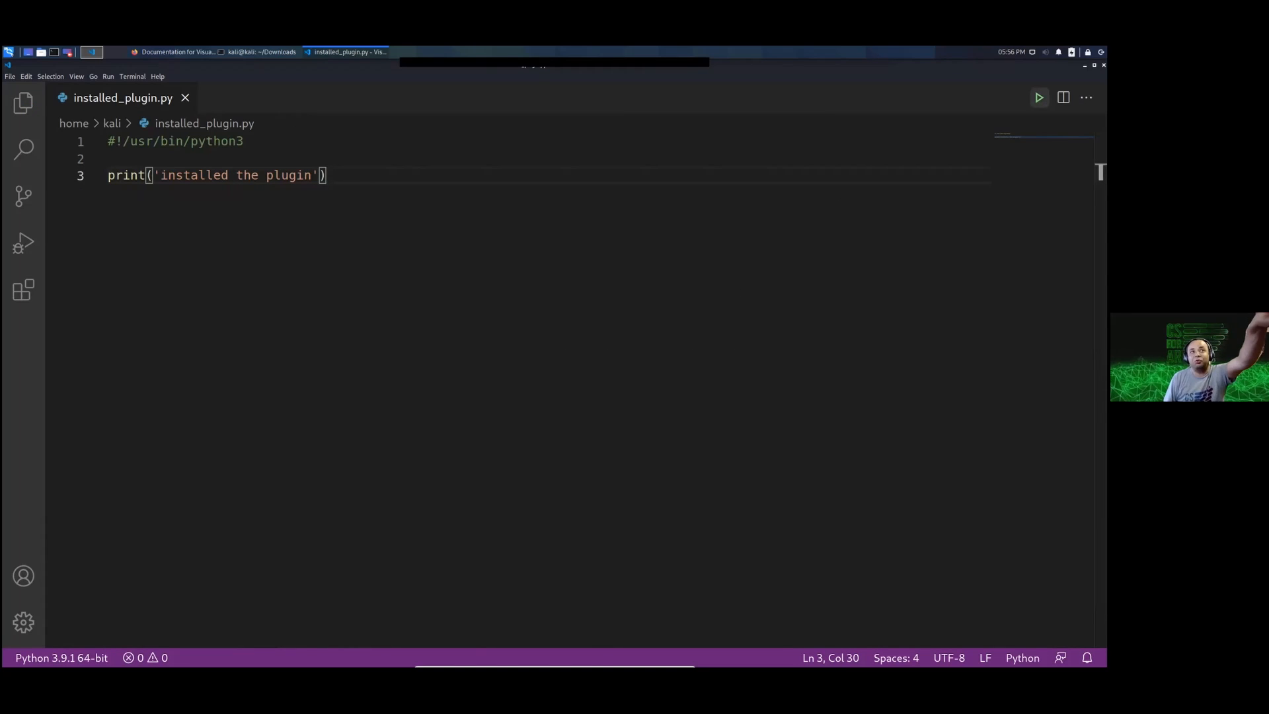
# Step: Run installed_plugin.py in the integrated terminal and check its output
pyautogui.click(1039, 98)
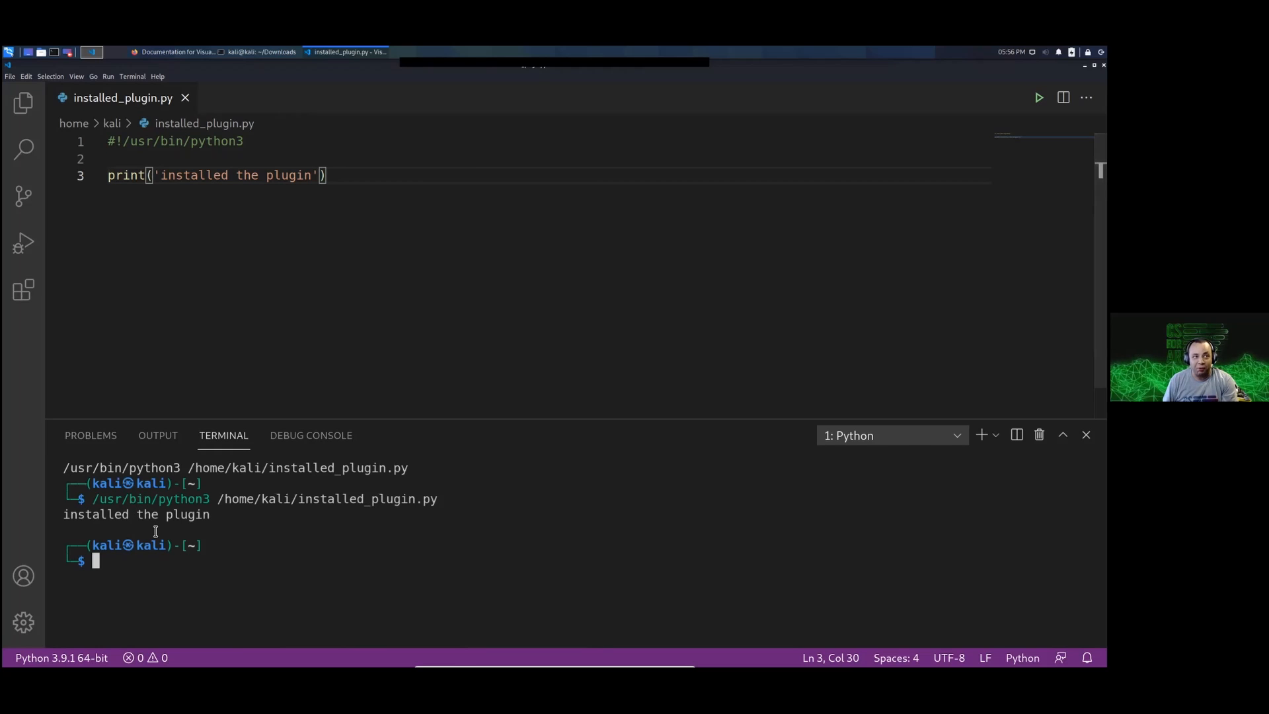
pyautogui.moveTo(84, 507); pyautogui.dragTo(238, 578)
pyautogui.click(291, 558)
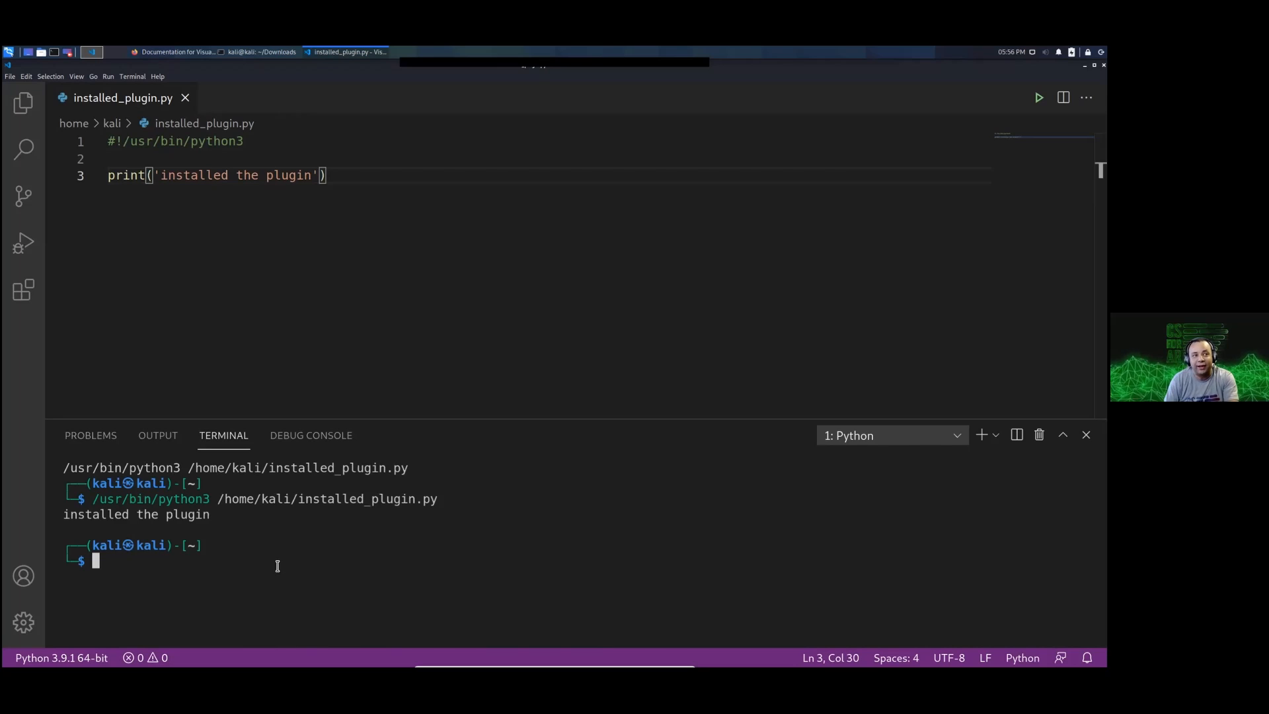
# Step: List the home folder's contents with ls in the integrated terminal and change into Downloads
pyautogui.write('ls')
pyautogui.press('Return')
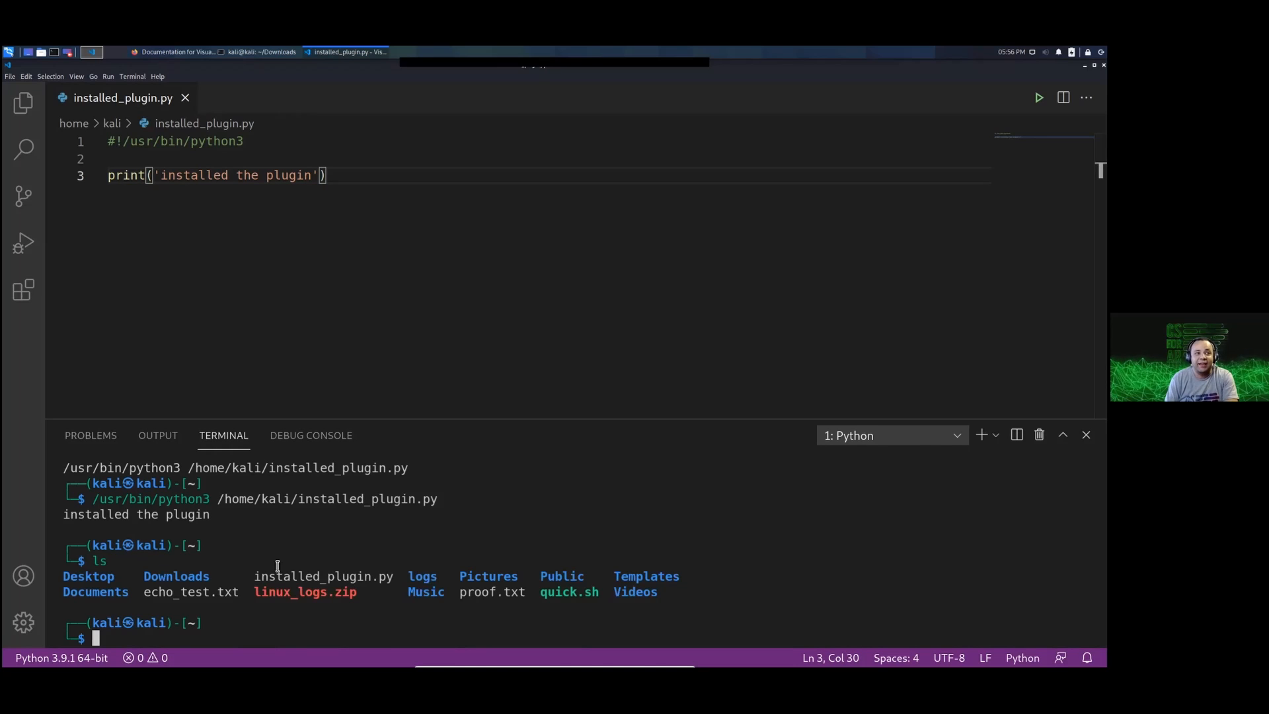
pyautogui.write('cd')
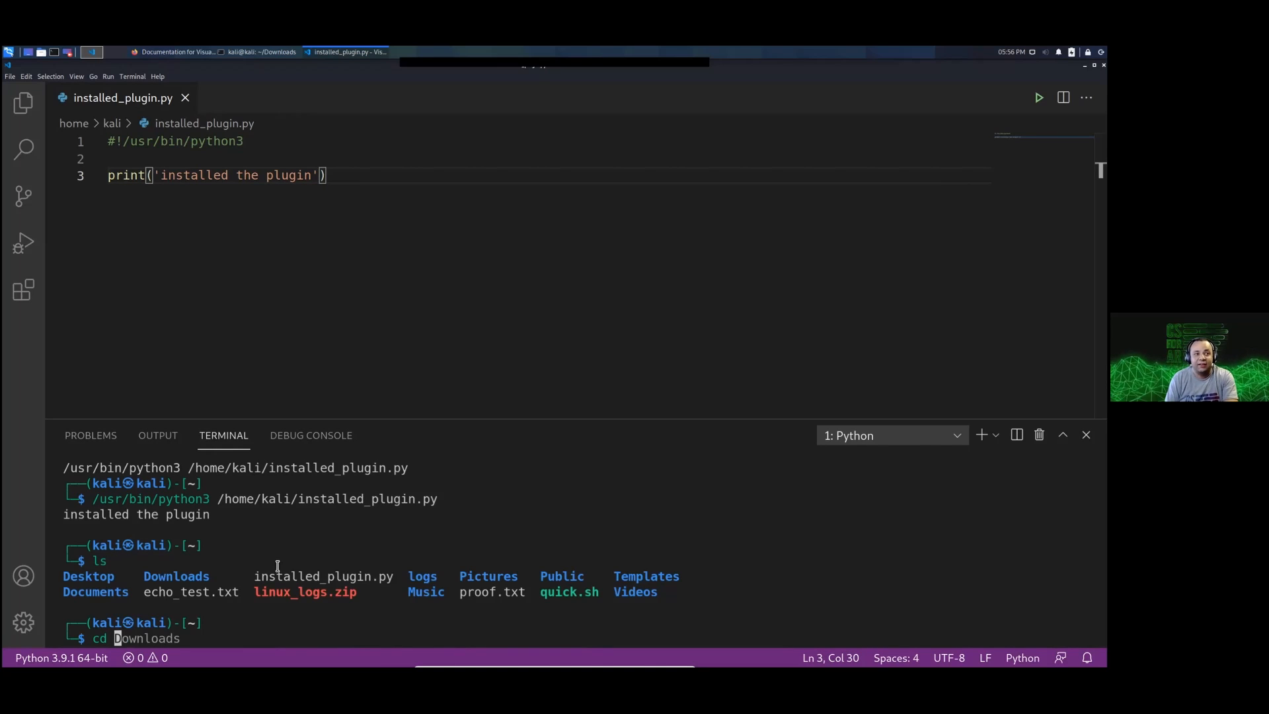
pyautogui.press('Tab')
pyautogui.write('Dow')
pyautogui.press('Tab')
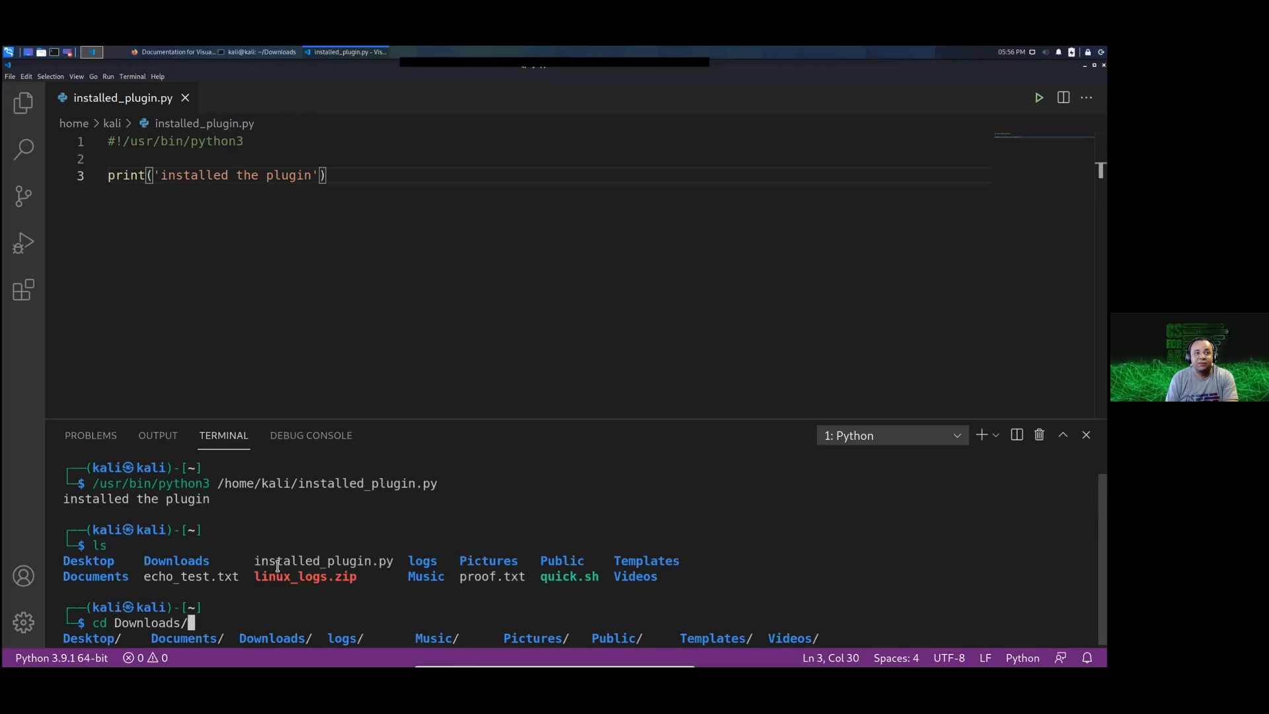
pyautogui.press('Return')
# Step: Return the terminal to the home folder with cd, close it and place the cursor at the end of the script
pyautogui.write('cd')
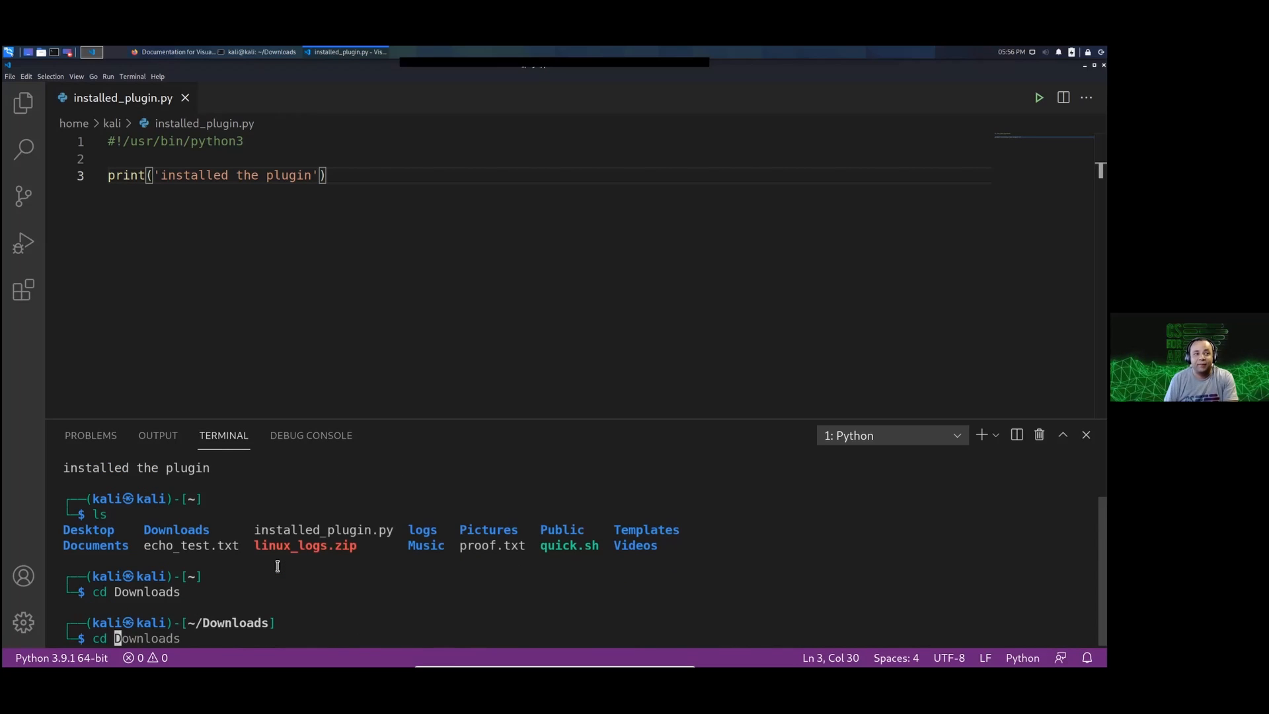
pyautogui.press('Return')
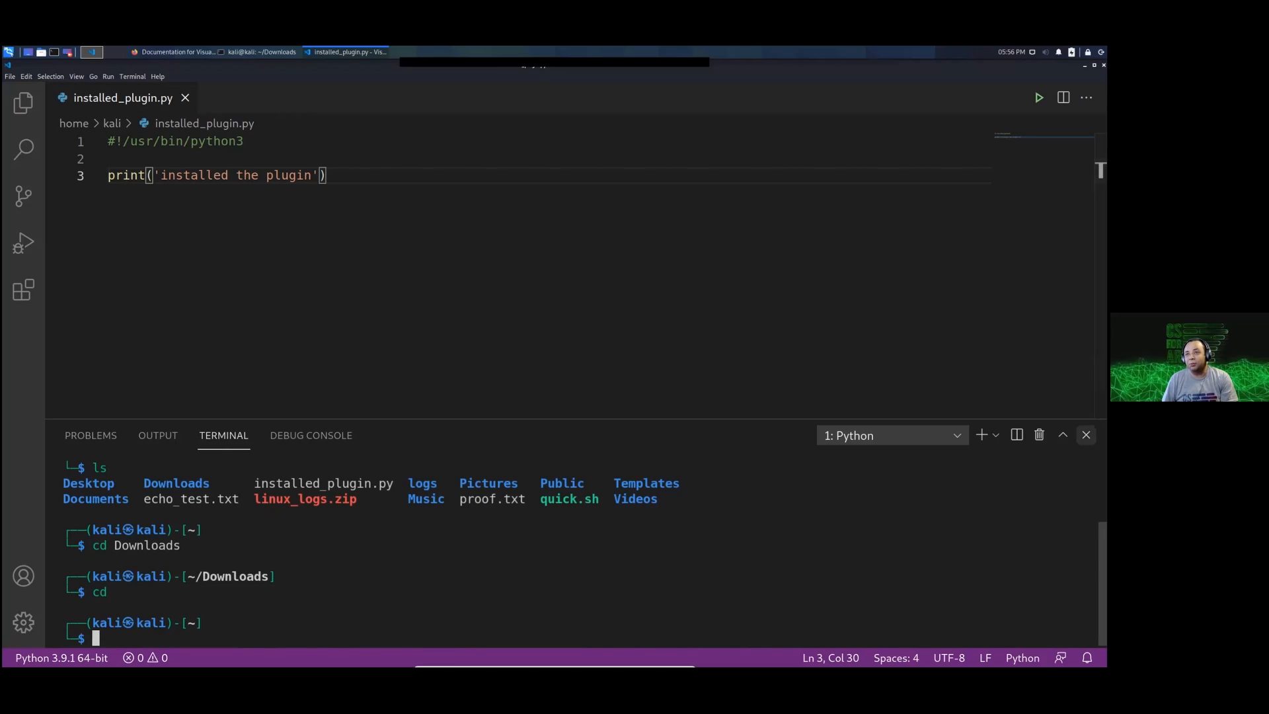
pyautogui.click(1086, 435)
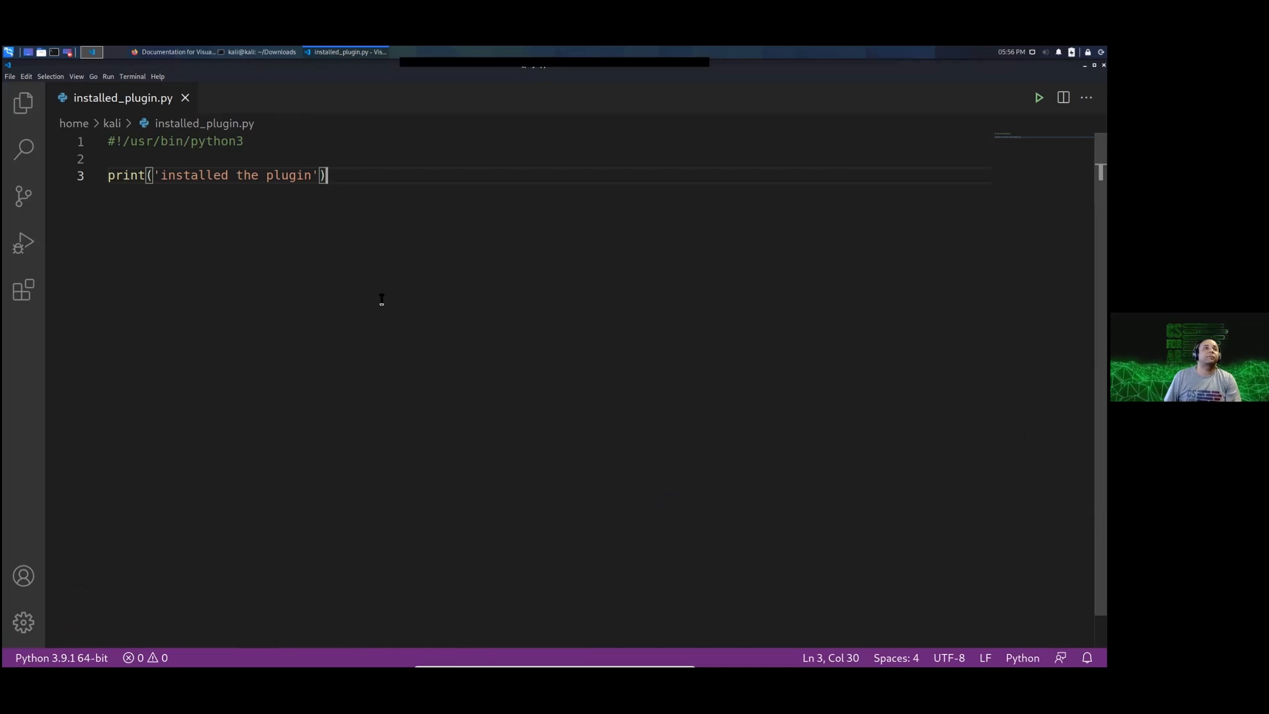
pyautogui.click(178, 165)
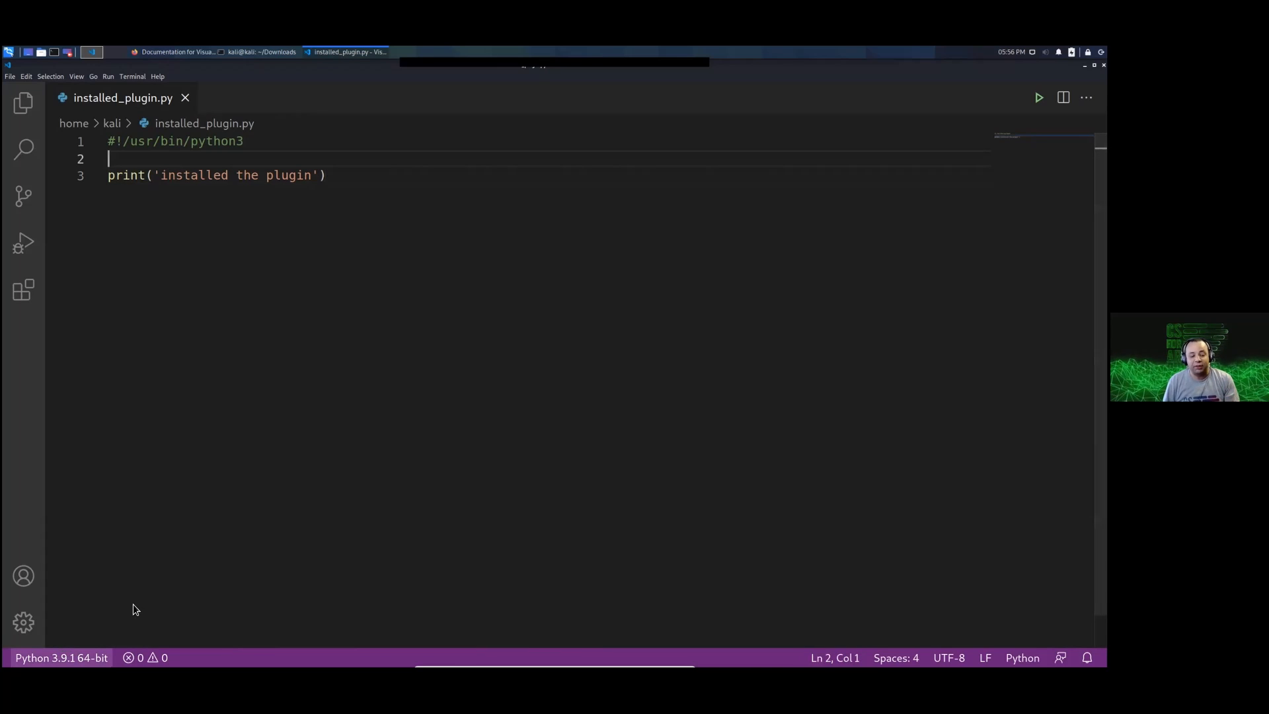
pyautogui.click(137, 585)
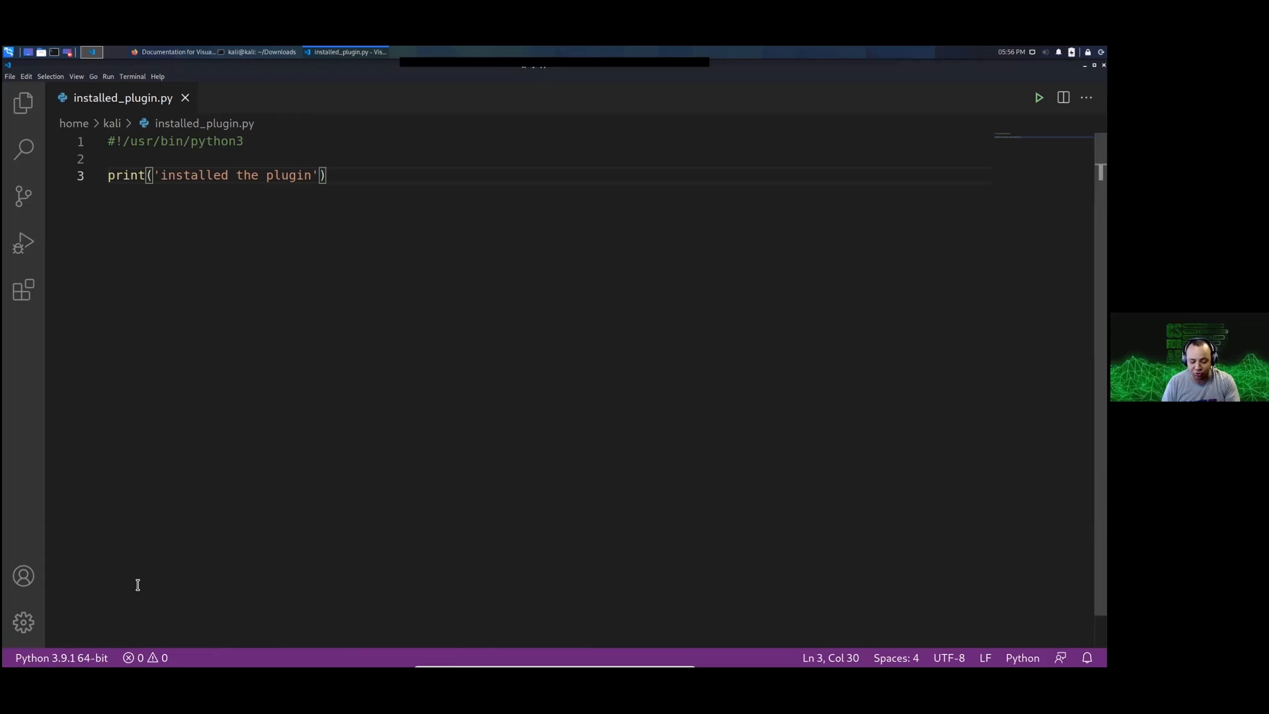
# Step: Find the setting-related commands and open the graphical Settings (UI) editor
pyautogui.hotkey('ctrl', 'shift', 'p')
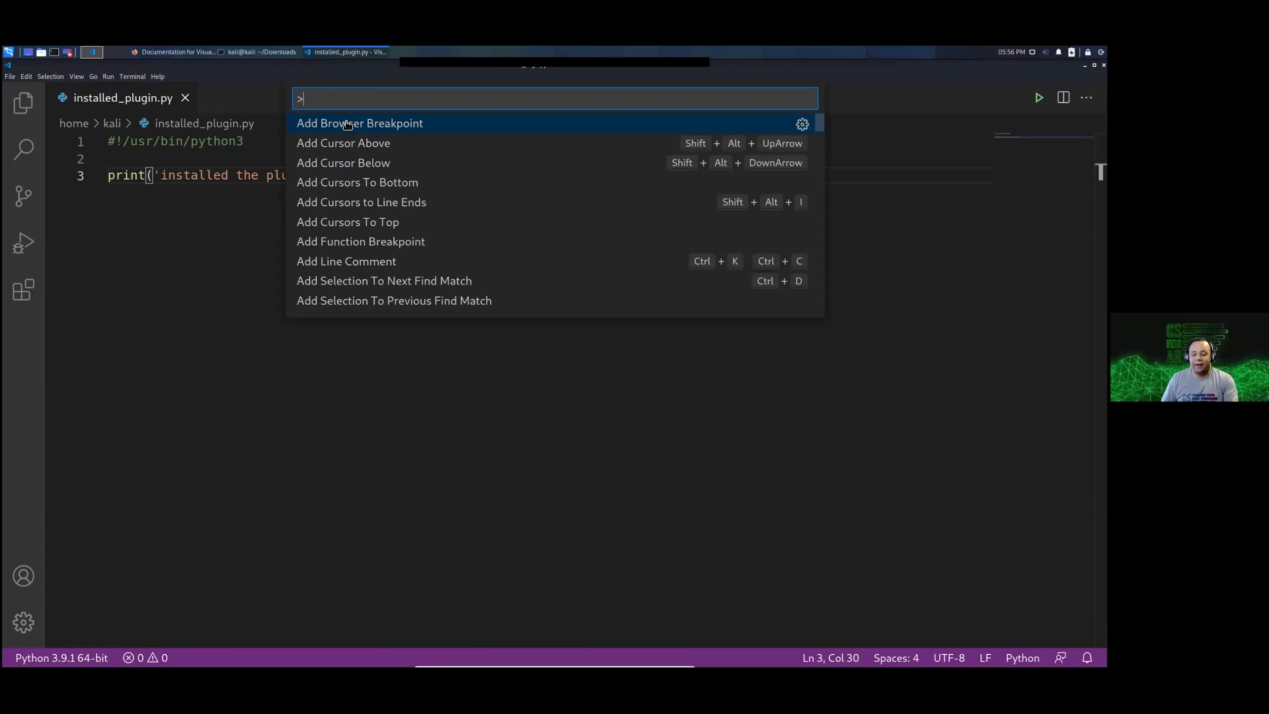
pyautogui.write('setting')
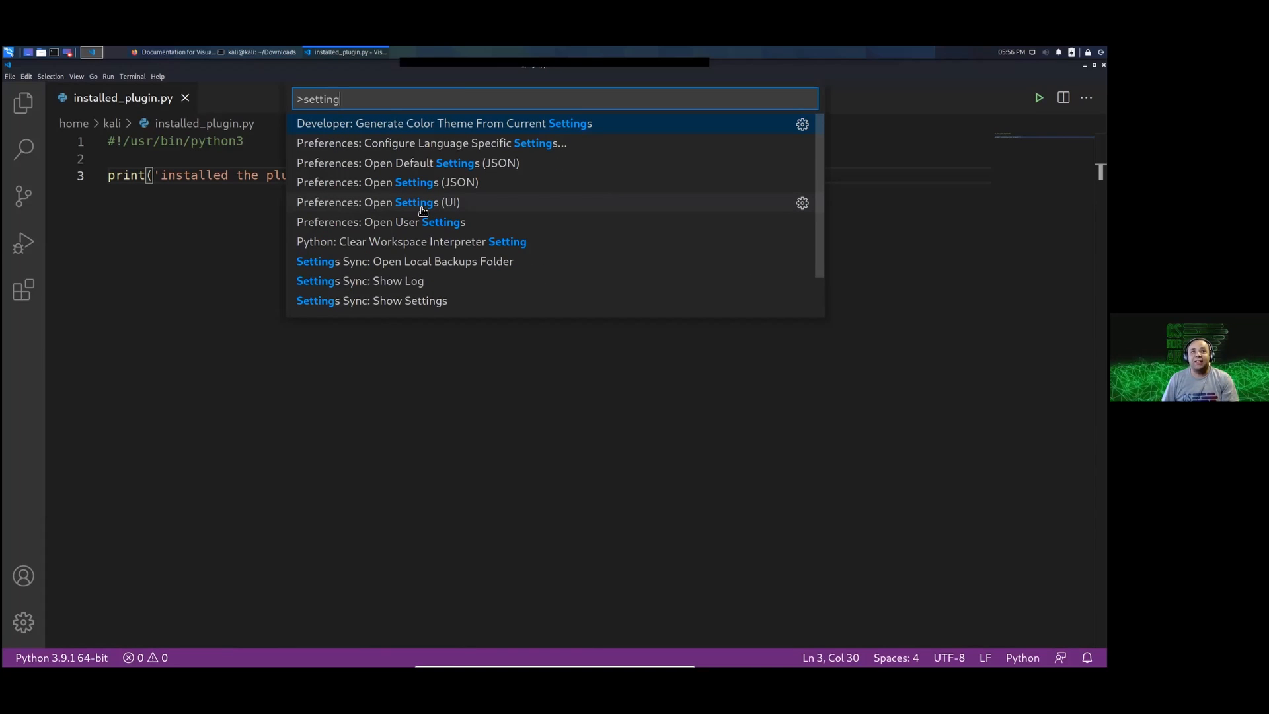
pyautogui.click(444, 204)
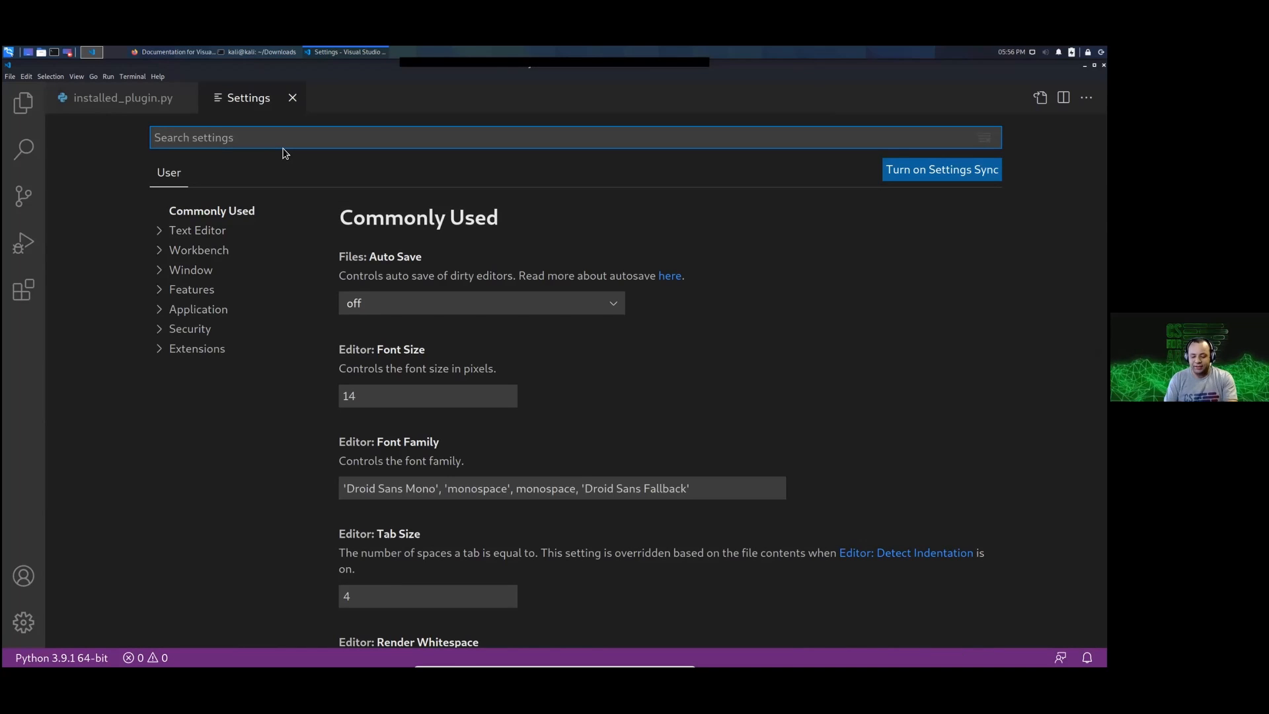
# Step: Search the user settings for "interpreter" to find the Python default interpreter path
pyautogui.write('py')
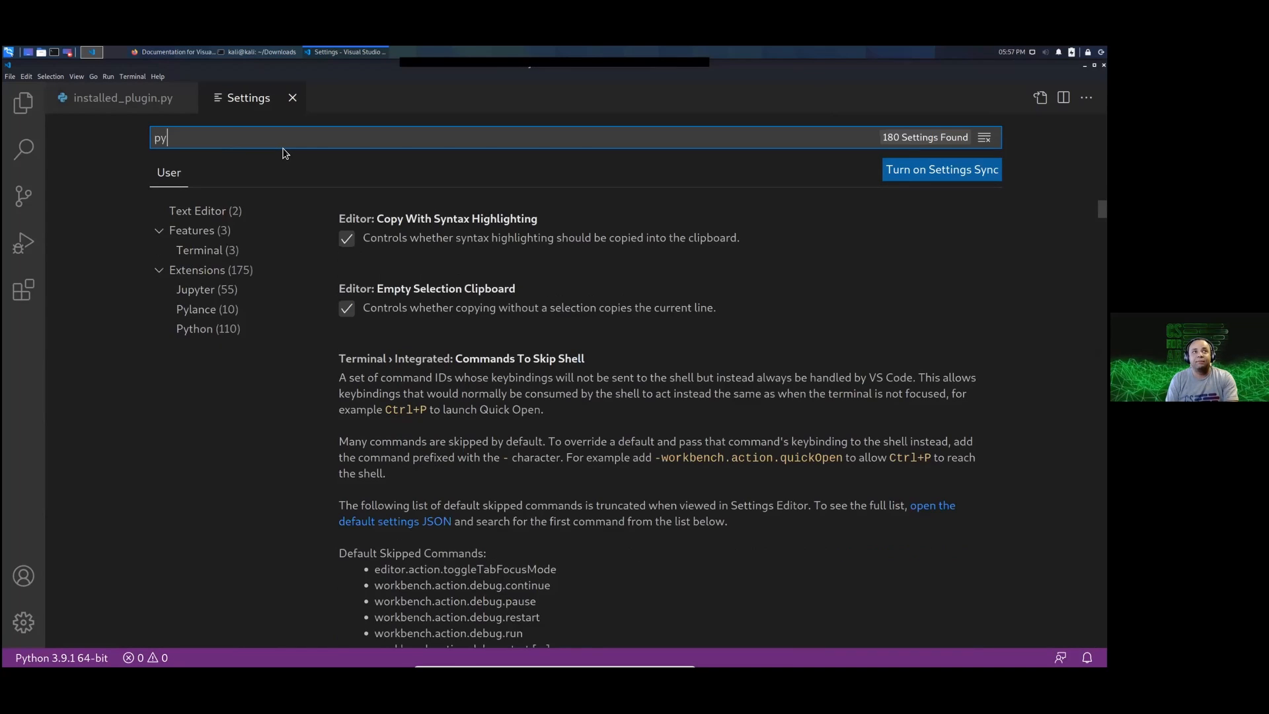
pyautogui.press('BackSpace')
pyautogui.press('BackSpace')
pyautogui.write('interpre')
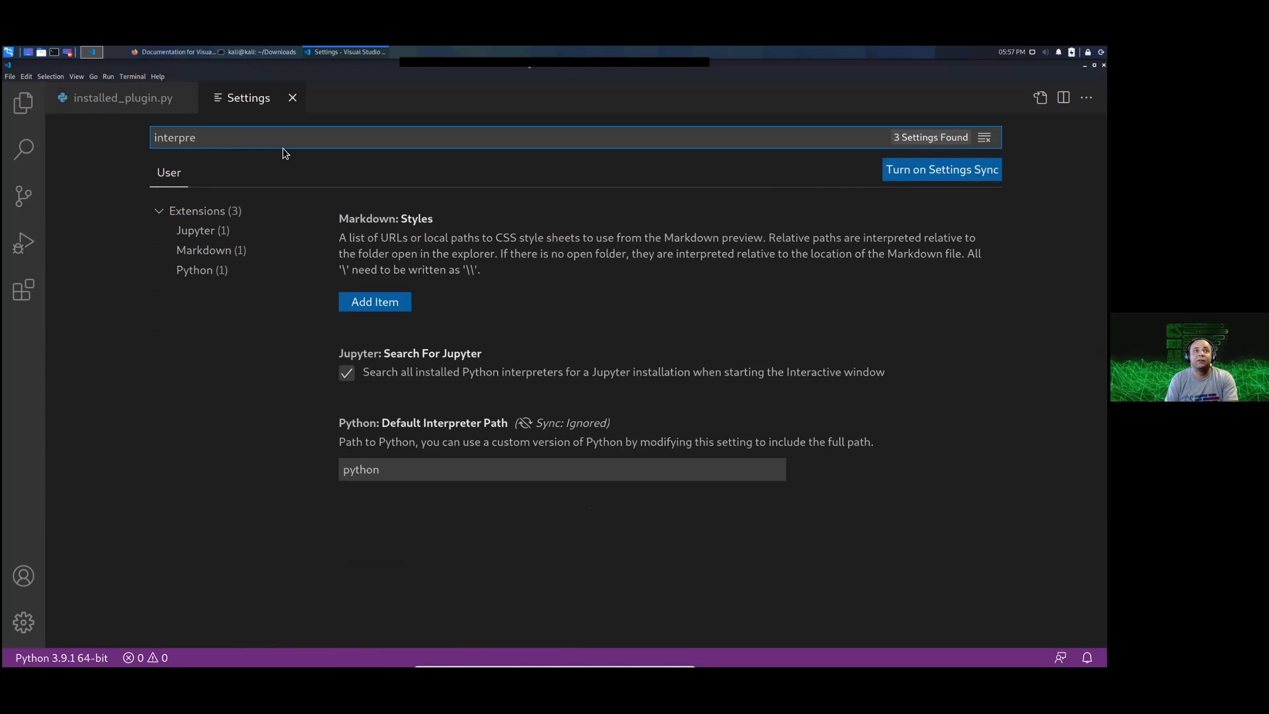
pyautogui.write('ter')
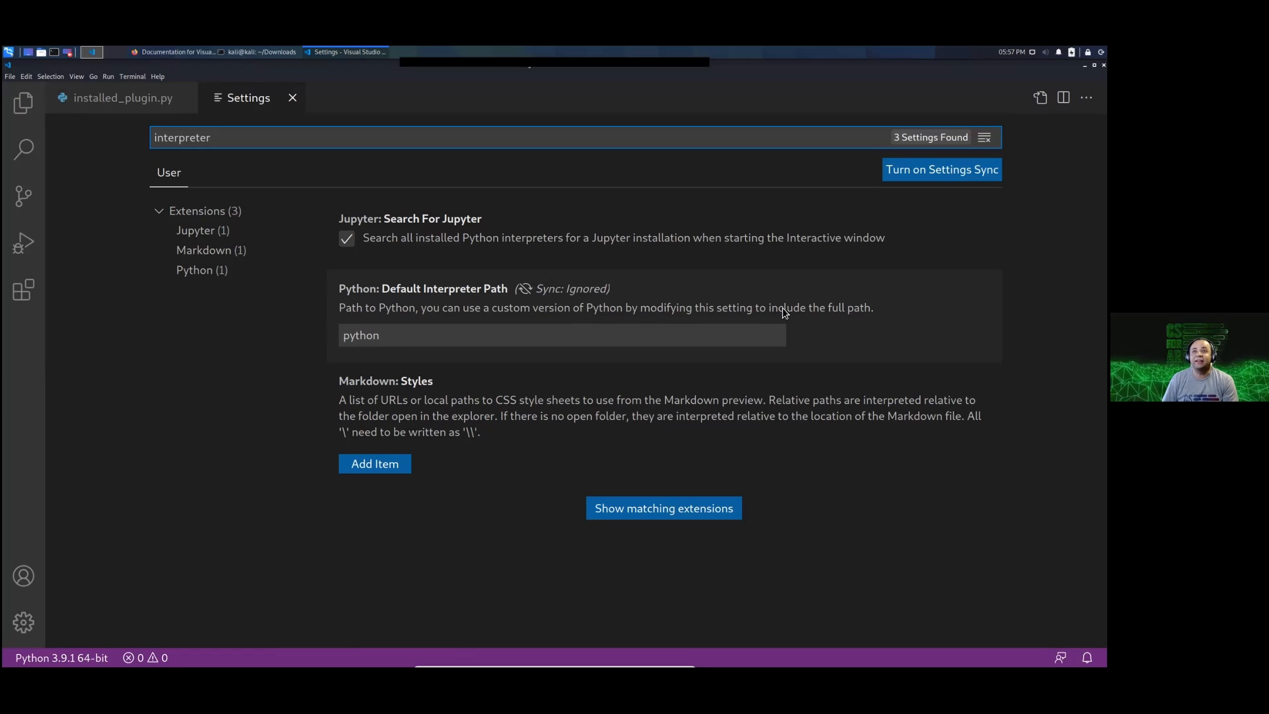
# Step: Clear the value of the Python Default Interpreter Path setting
pyautogui.click(389, 337)
pyautogui.press('BackSpace')
pyautogui.press('BackSpace')
pyautogui.press('BackSpace')
pyautogui.press('BackSpace')
pyautogui.press('BackSpace')
pyautogui.press('BackSpace')
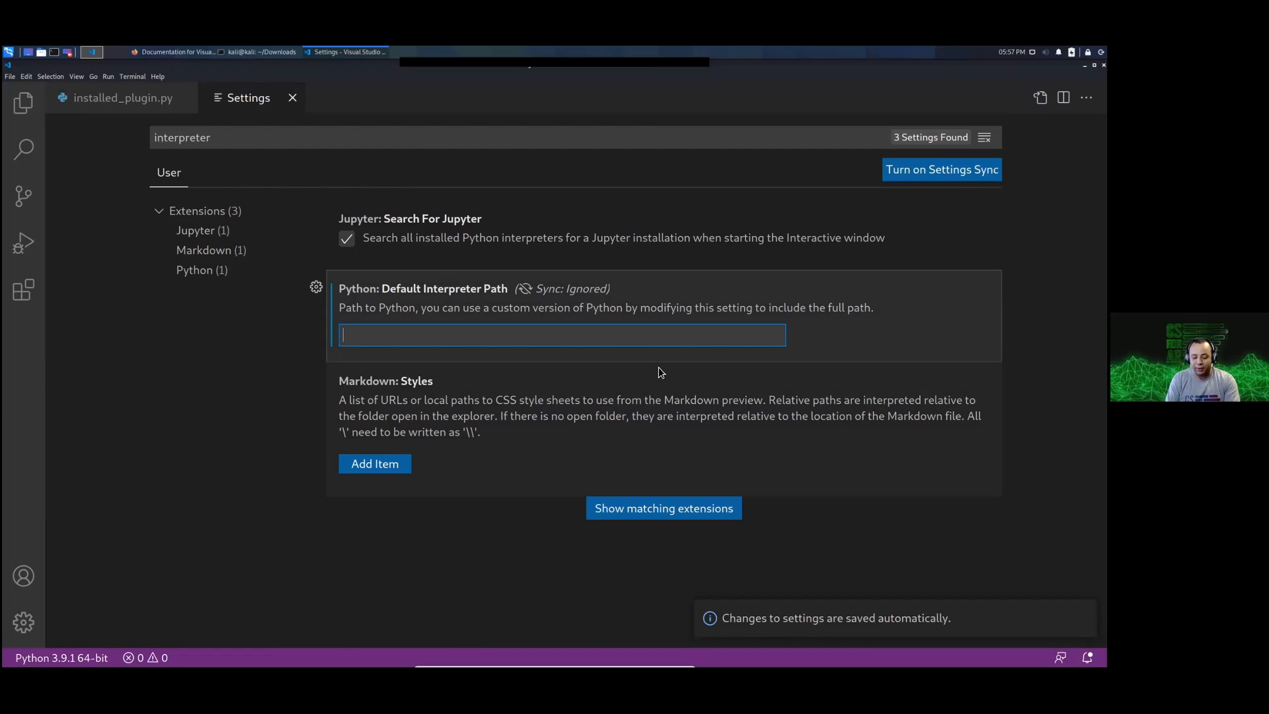
# Step: Open a new terminal window, enlarge its text and start python to check the default version
pyautogui.hotkey('ctrl', 'alt', 't')
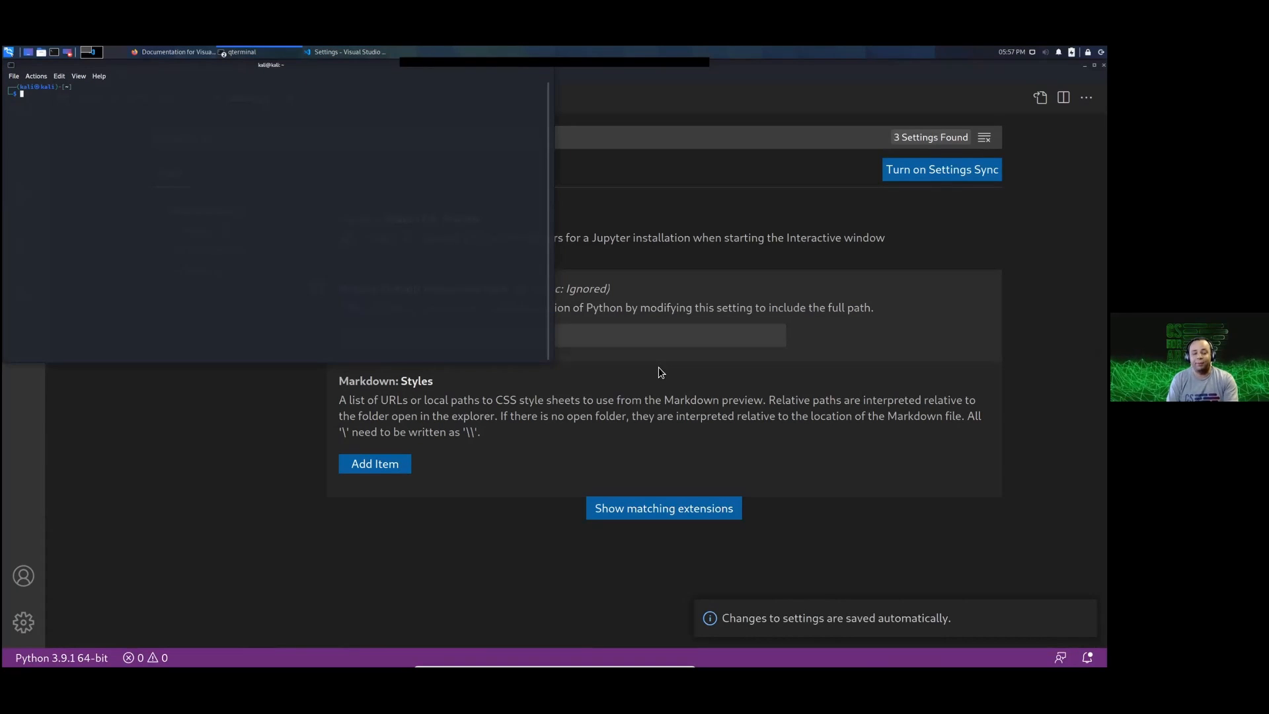
pyautogui.hotkey('ctrl', '+')
pyautogui.hotkey('ctrl', '+')
pyautogui.hotkey('ctrl', '+')
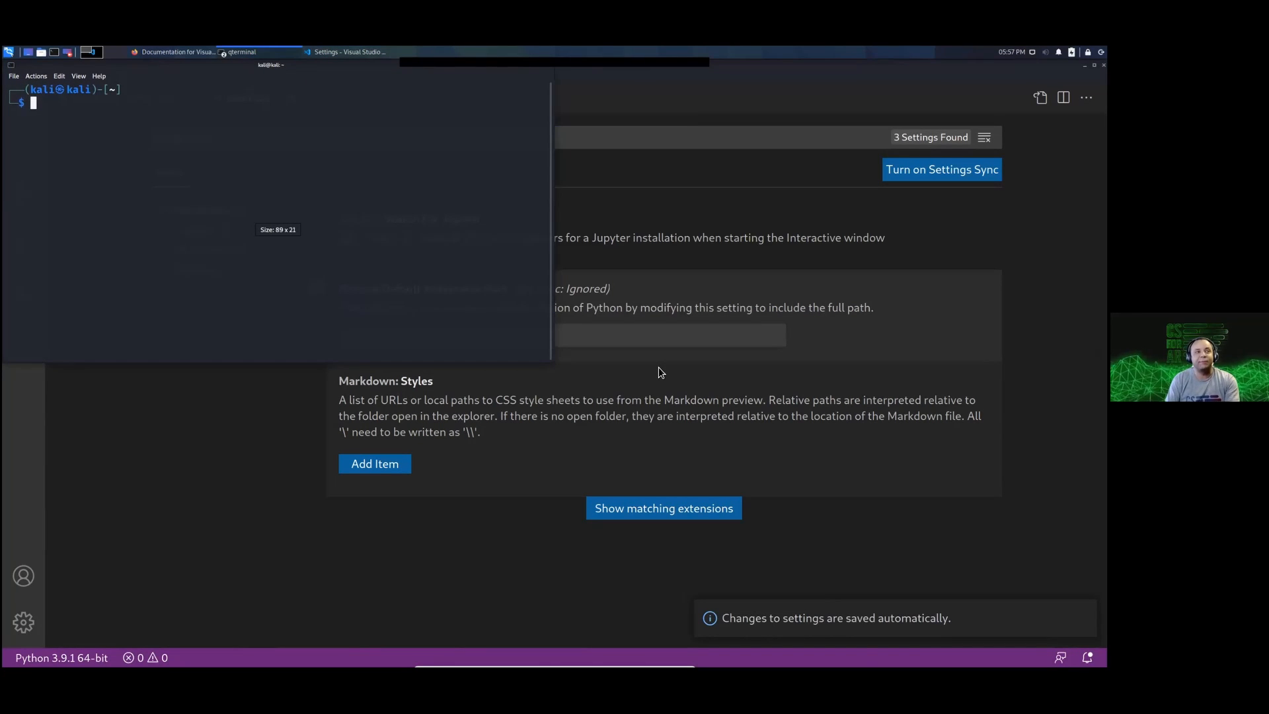
pyautogui.write('python')
pyautogui.press('Return')
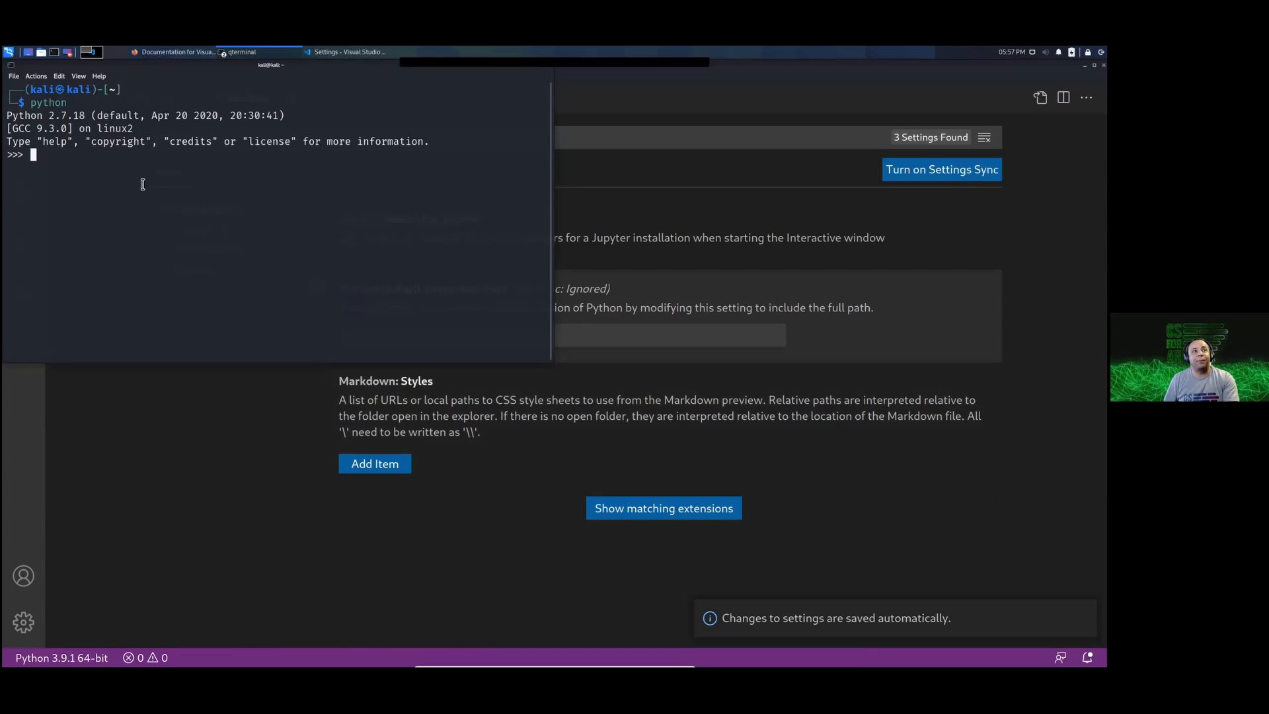
pyautogui.moveTo(45, 121); pyautogui.dragTo(90, 121)
pyautogui.click(140, 121)
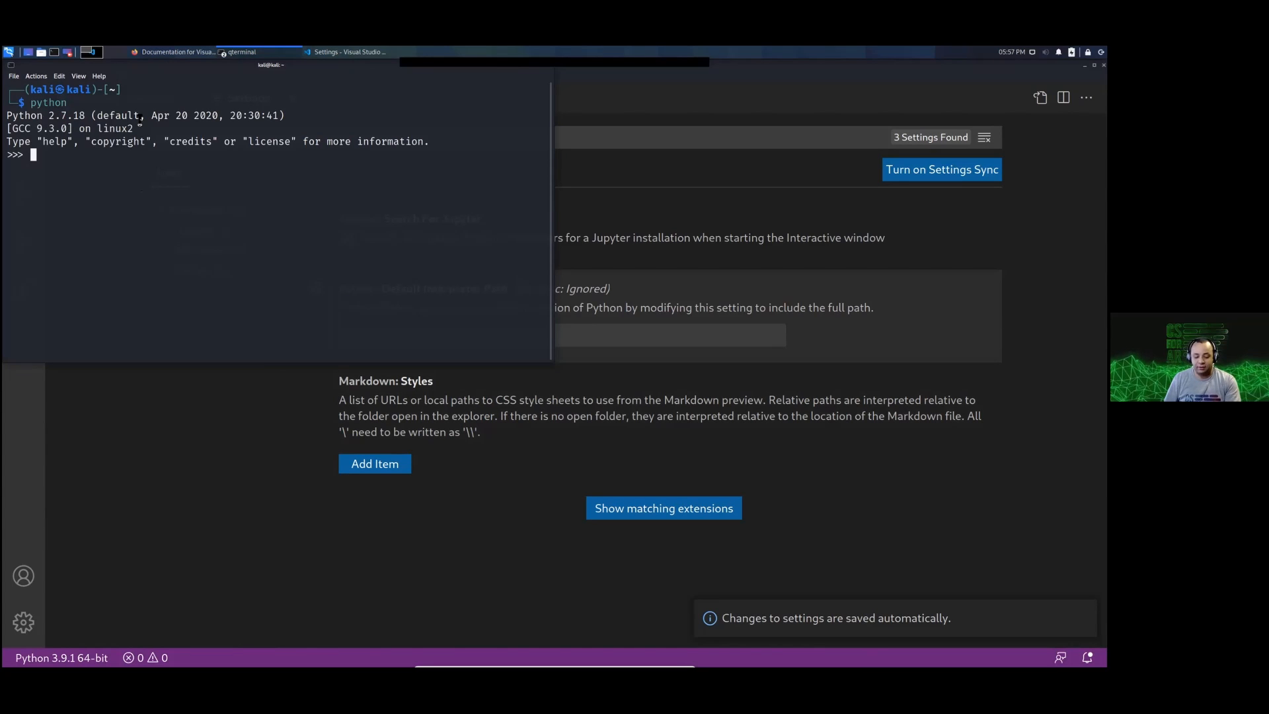
# Step: Exit the Python prompt, start python3 to compare version and release date, and exit and close the terminal
pyautogui.hotkey('ctrl', 'd')
pyautogui.write('python3')
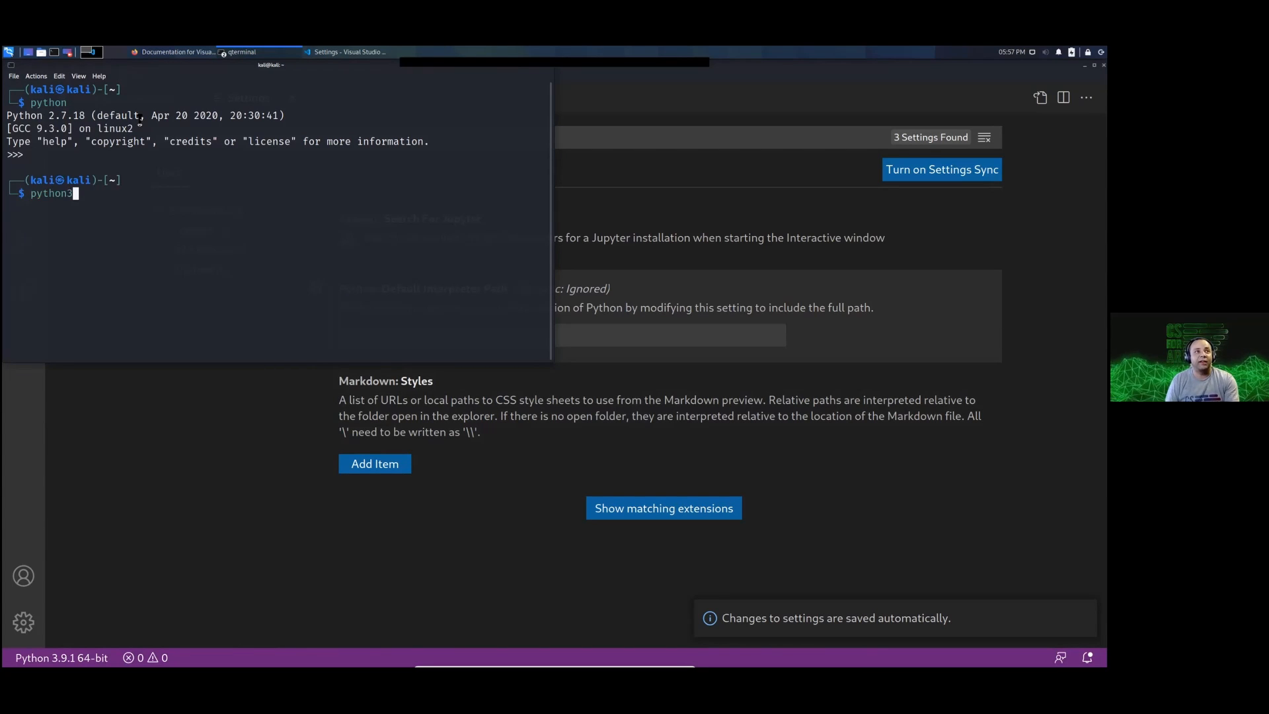
pyautogui.press('Return')
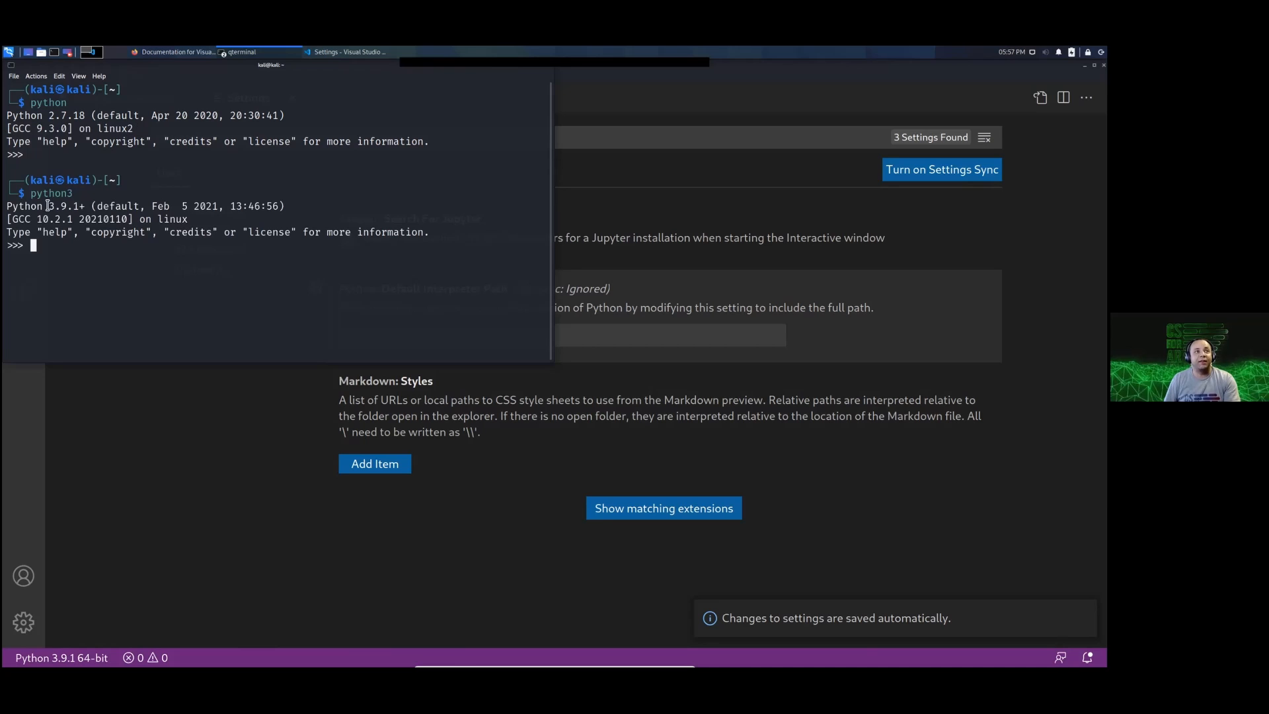
pyautogui.moveTo(44, 206); pyautogui.dragTo(79, 206)
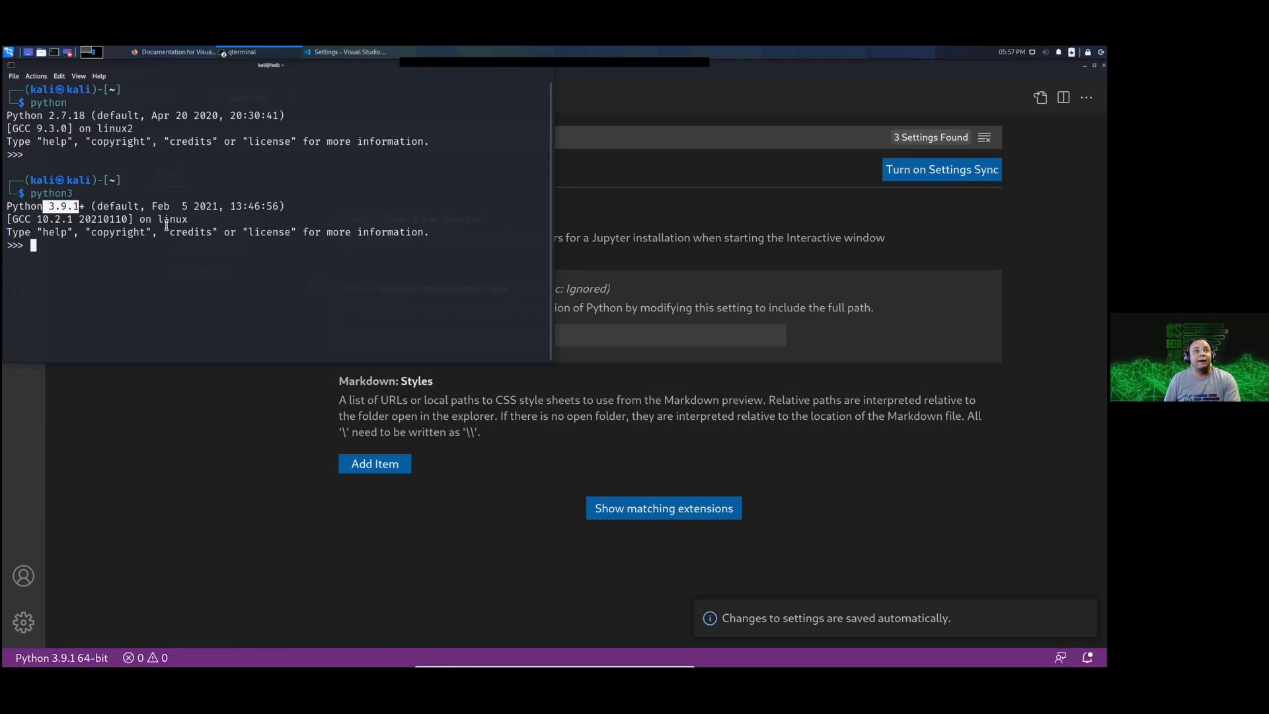
pyautogui.moveTo(163, 115); pyautogui.dragTo(239, 115)
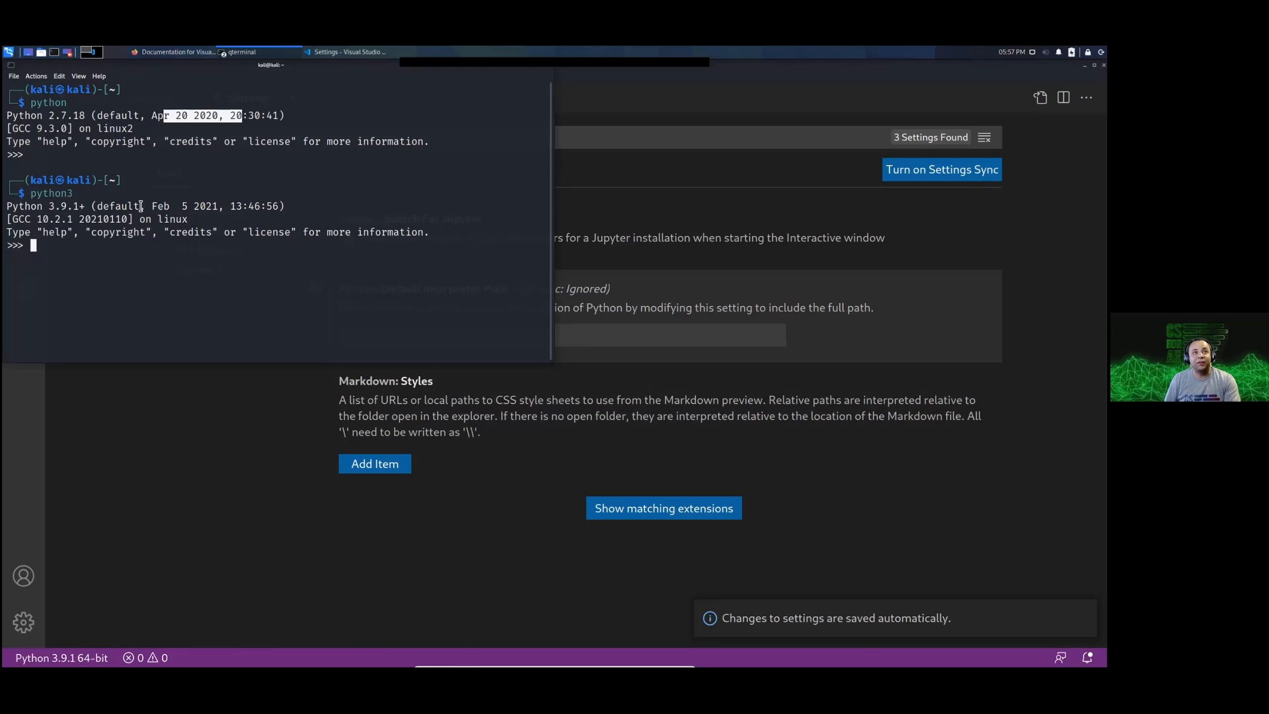
pyautogui.moveTo(141, 206); pyautogui.dragTo(244, 206)
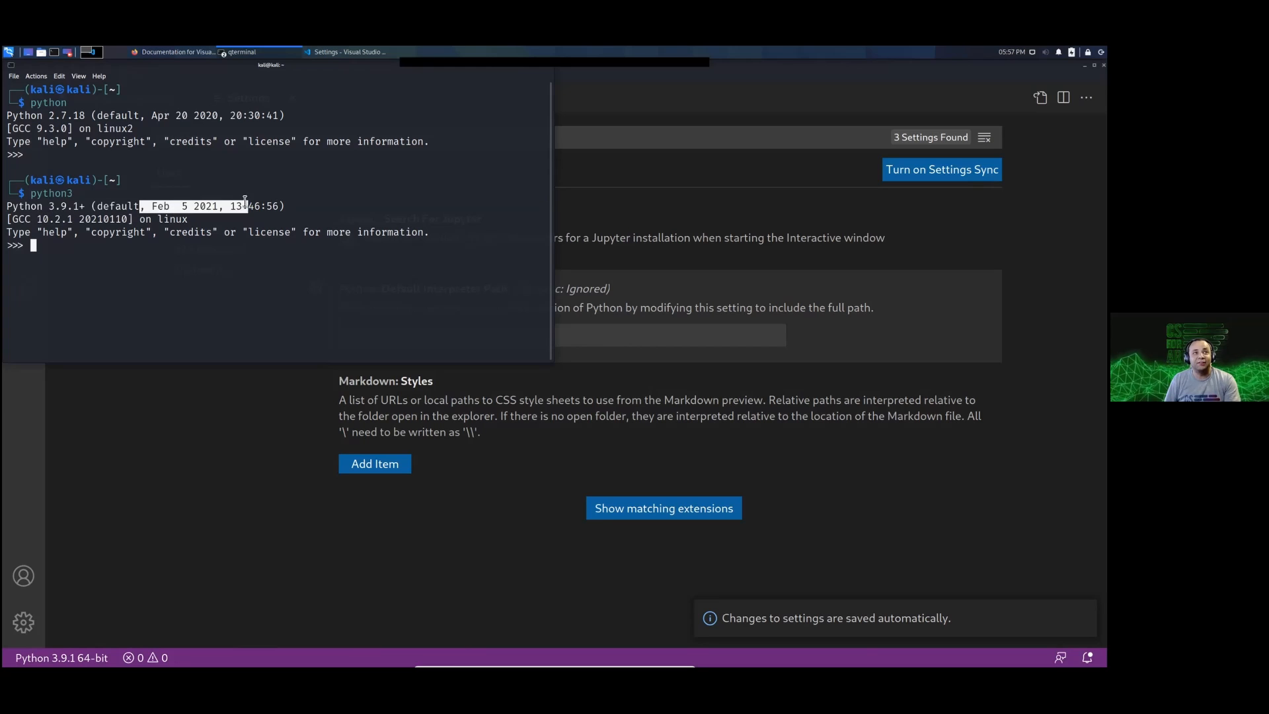
pyautogui.click(388, 173)
pyautogui.hotkey('ctrl', 'c')
pyautogui.hotkey('ctrl', 'd')
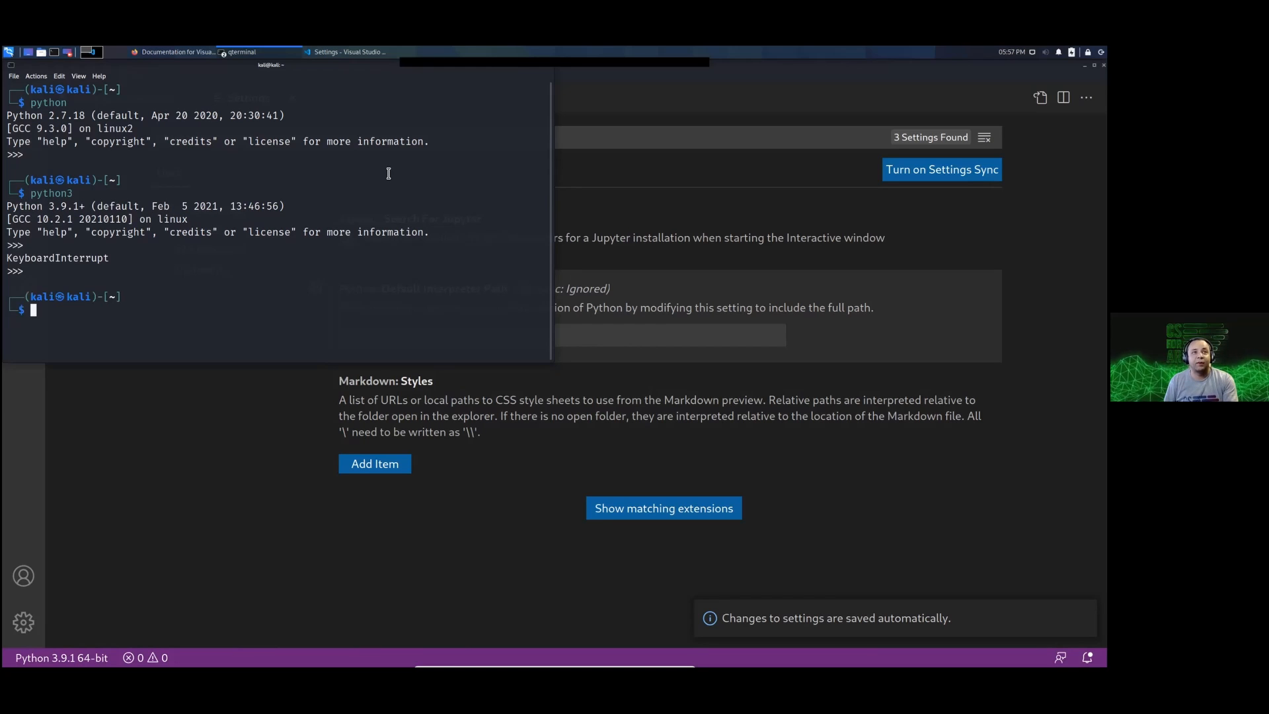
pyautogui.hotkey('ctrl', 'd')
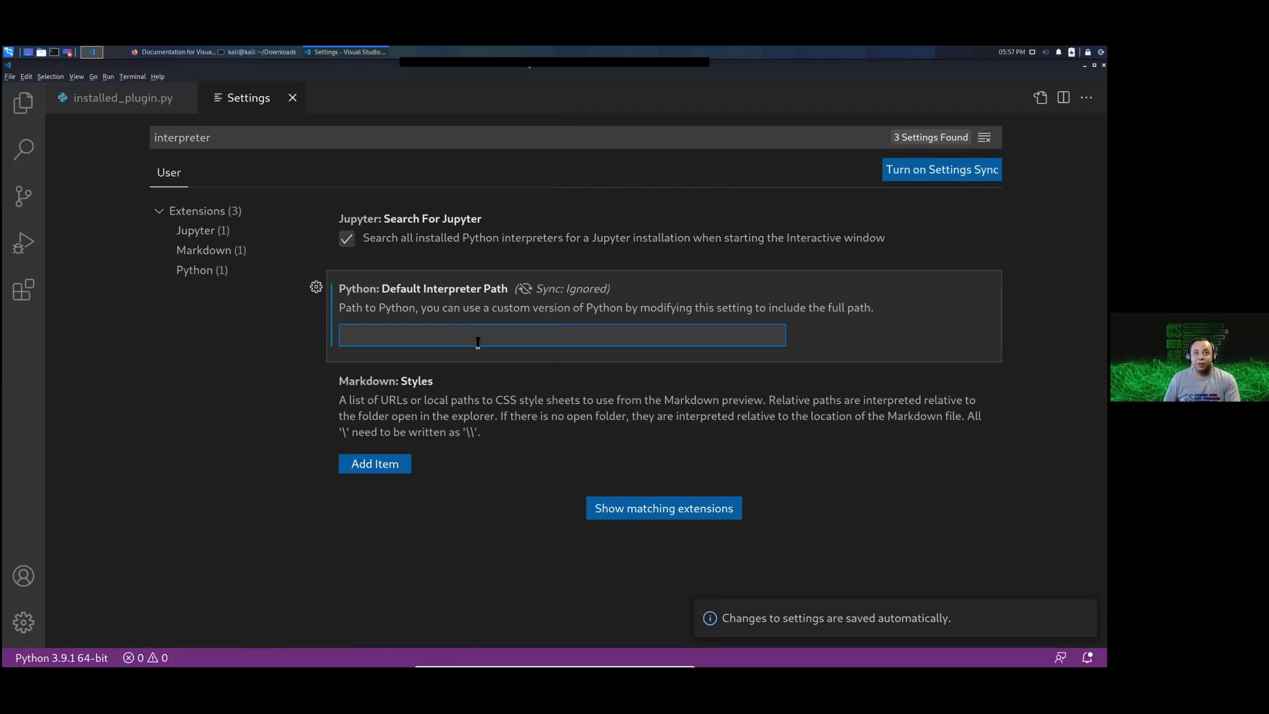
# Step: Set the Python Default Interpreter Path to /usr/bin/python3 and dismiss the settings notification
pyautogui.write('/usr')
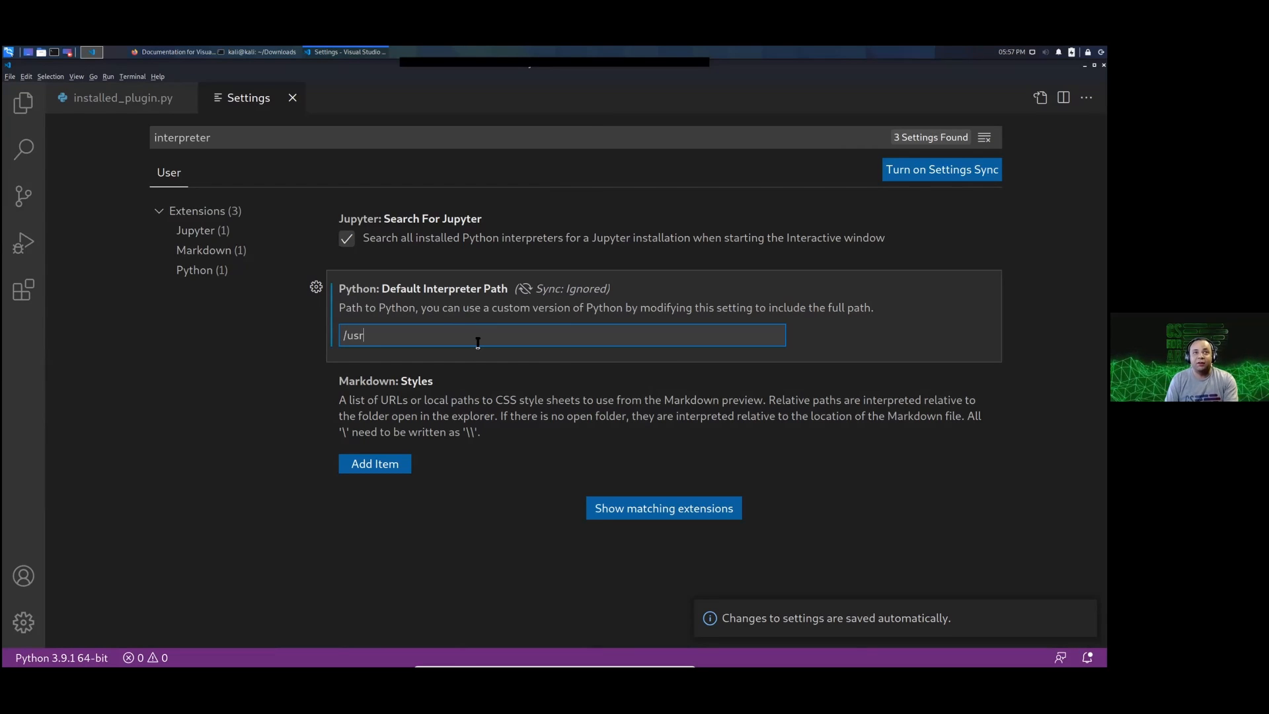
pyautogui.write('/')
pyautogui.write('bi')
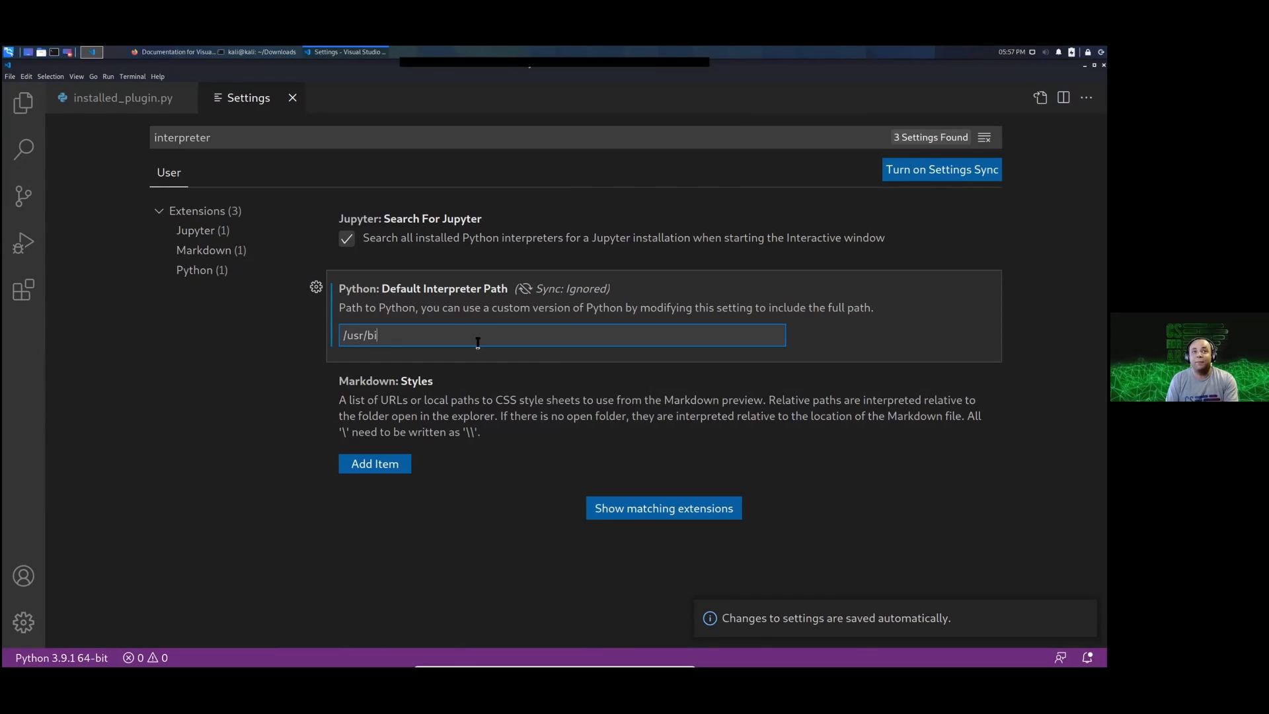
pyautogui.write('n/python3')
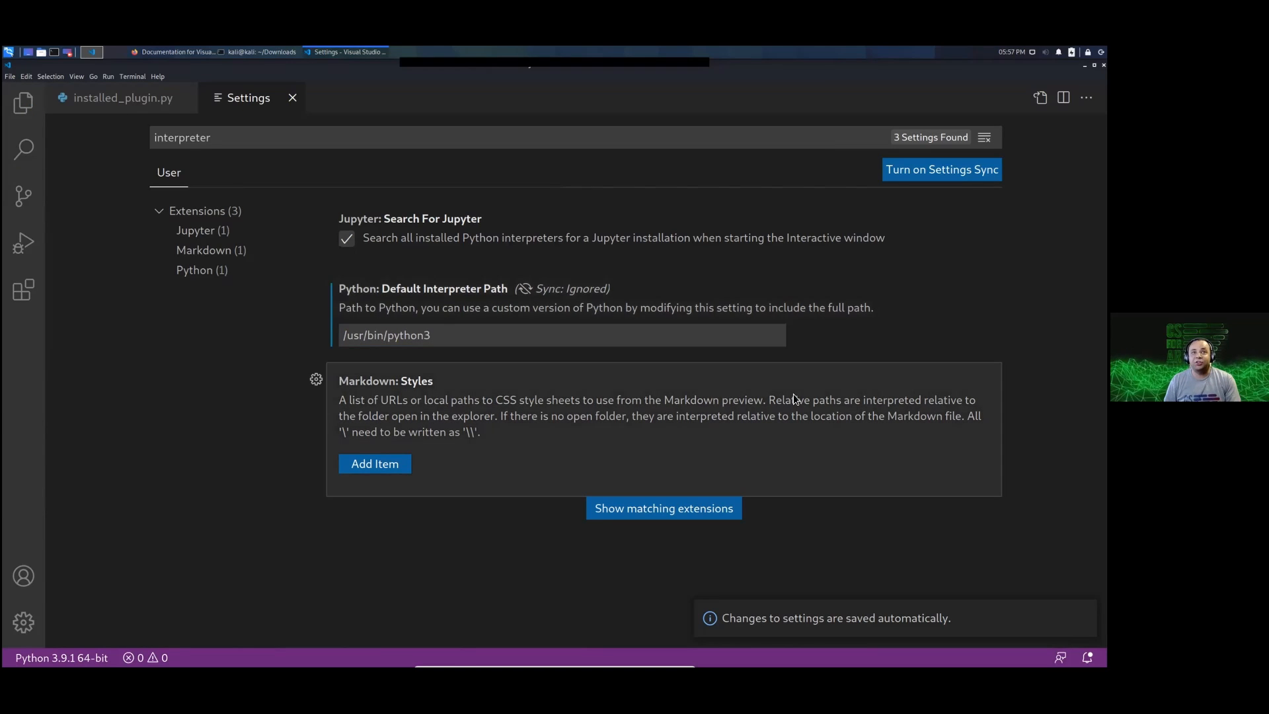
pyautogui.click(544, 333)
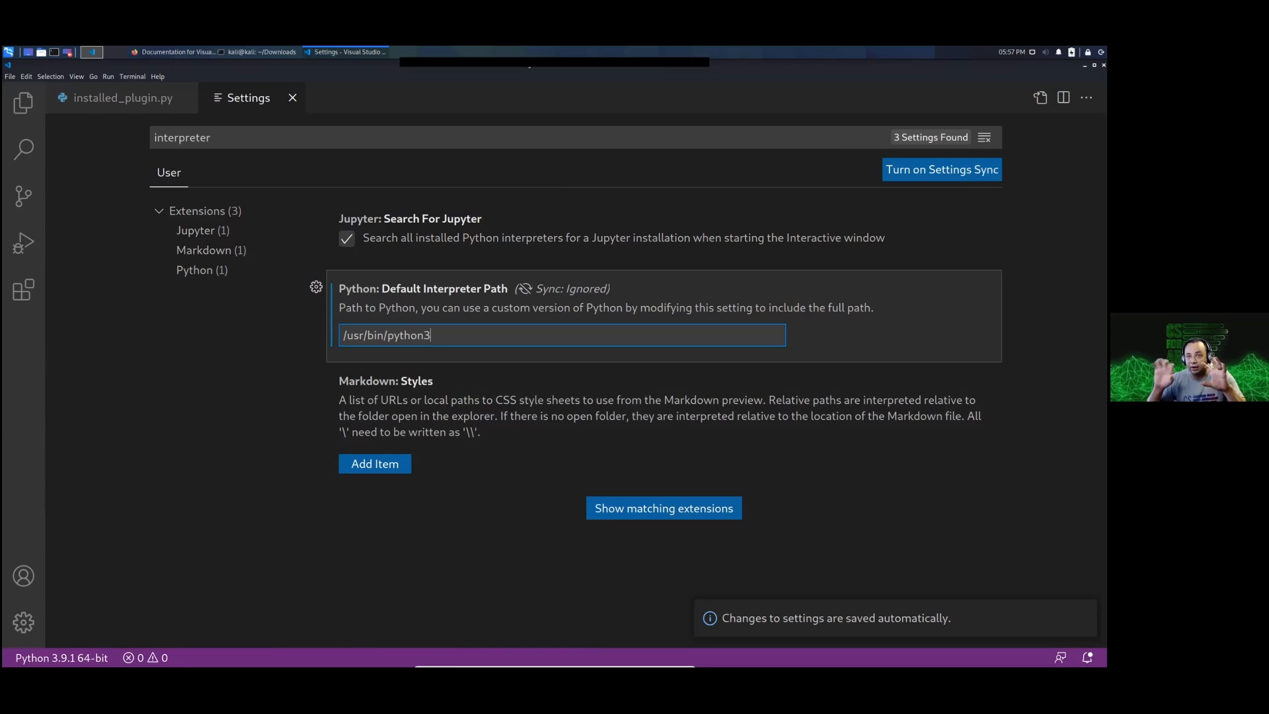
pyautogui.click(807, 626)
pyautogui.click(1079, 618)
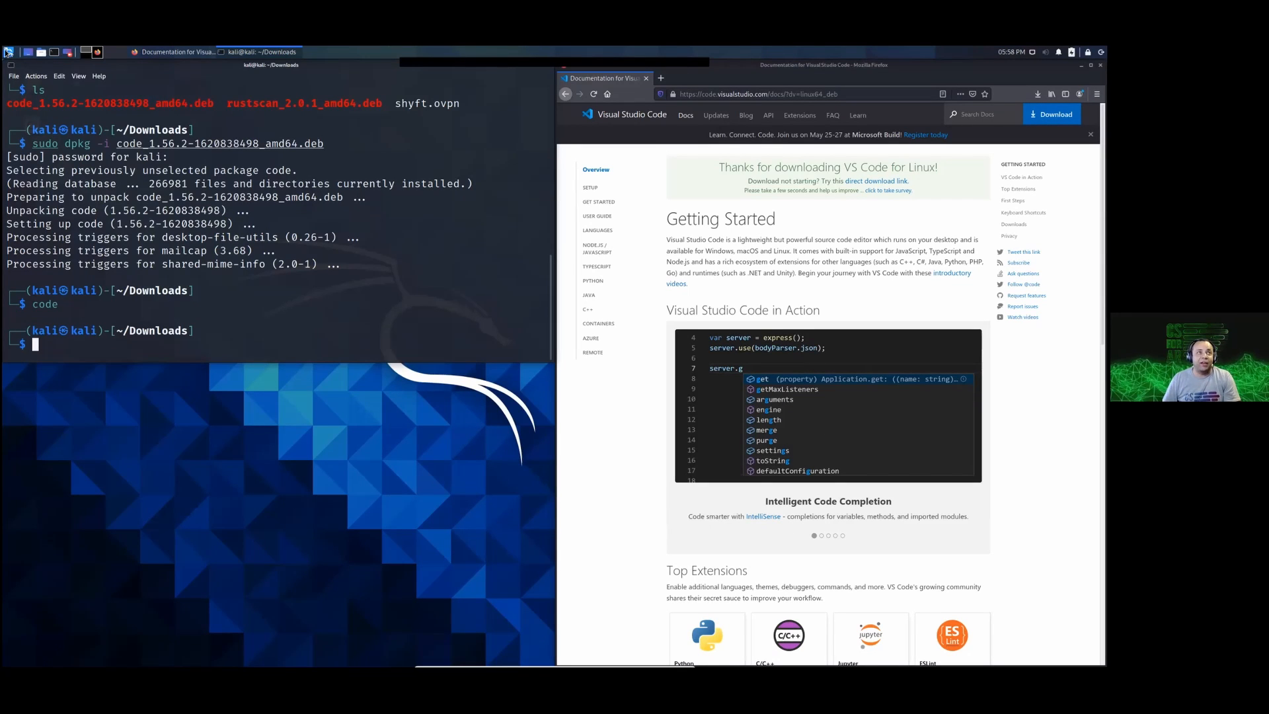
# Step: Search the installed applications for "visu" and for "code", and launch Visual Studio Code
pyautogui.click(8, 52)
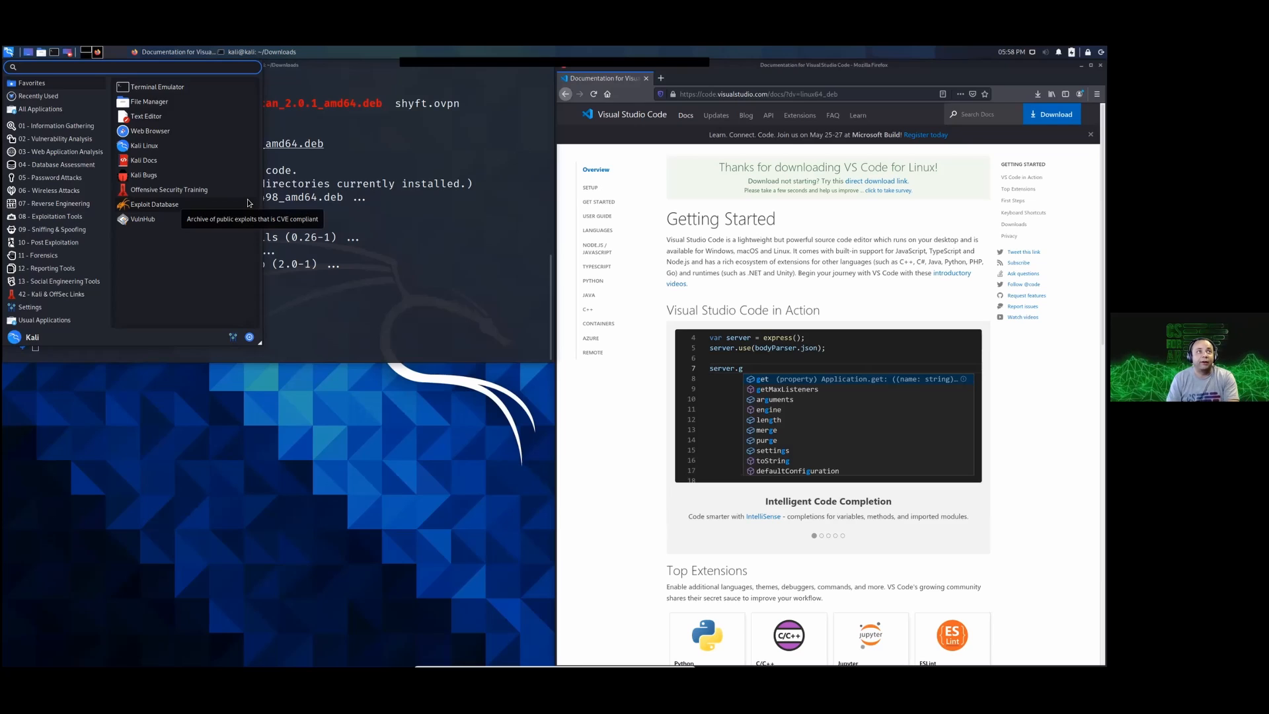
pyautogui.write('vi')
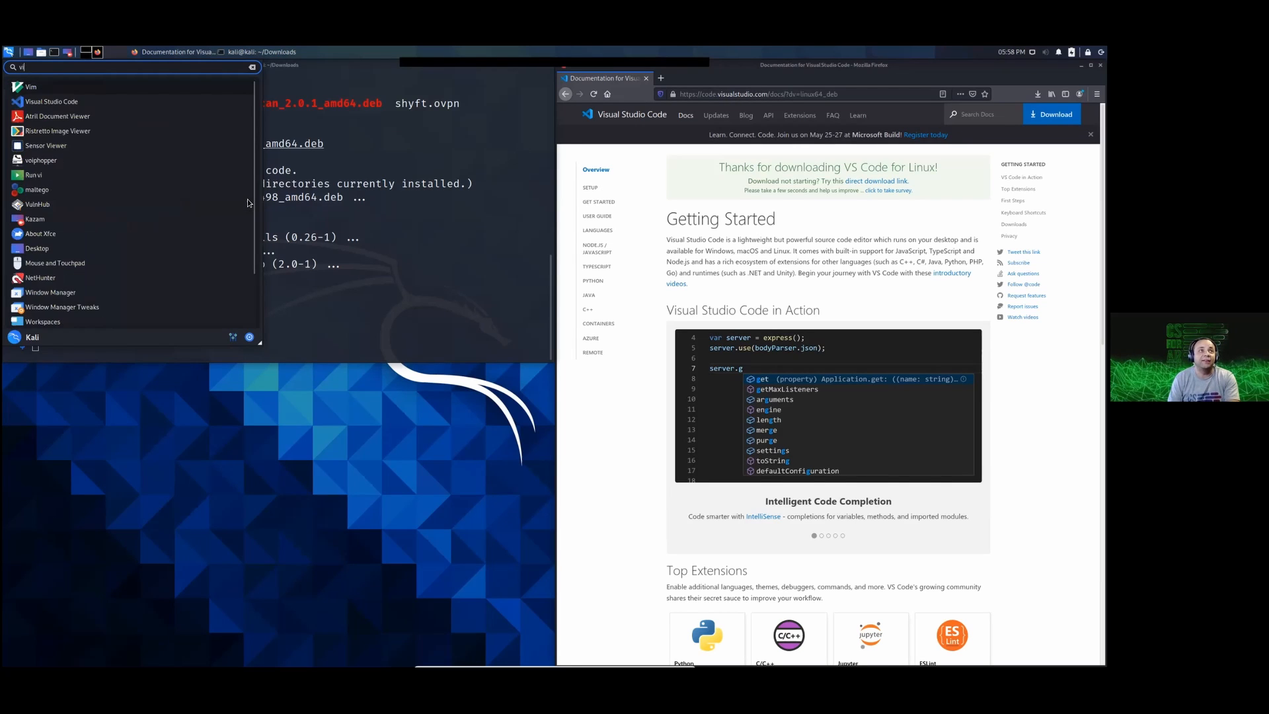
pyautogui.write('su')
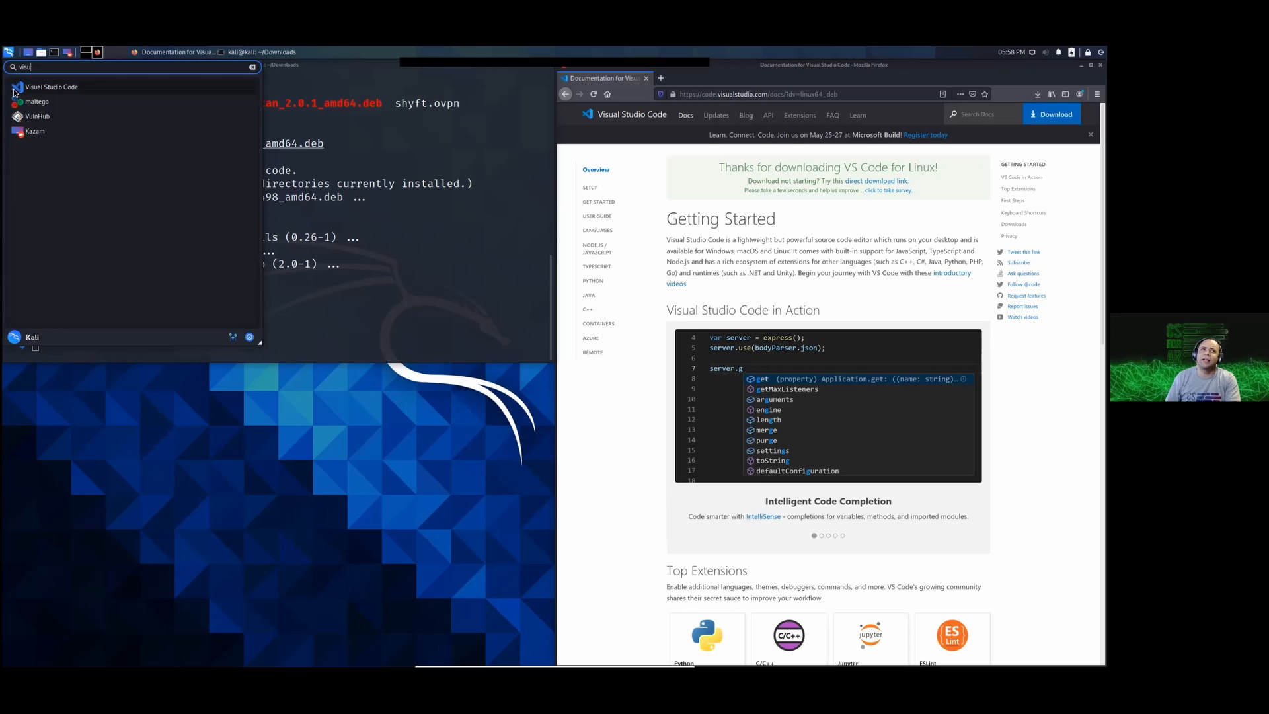
pyautogui.press('BackSpace')
pyautogui.press('BackSpace')
pyautogui.press('BackSpace')
pyautogui.press('BackSpace')
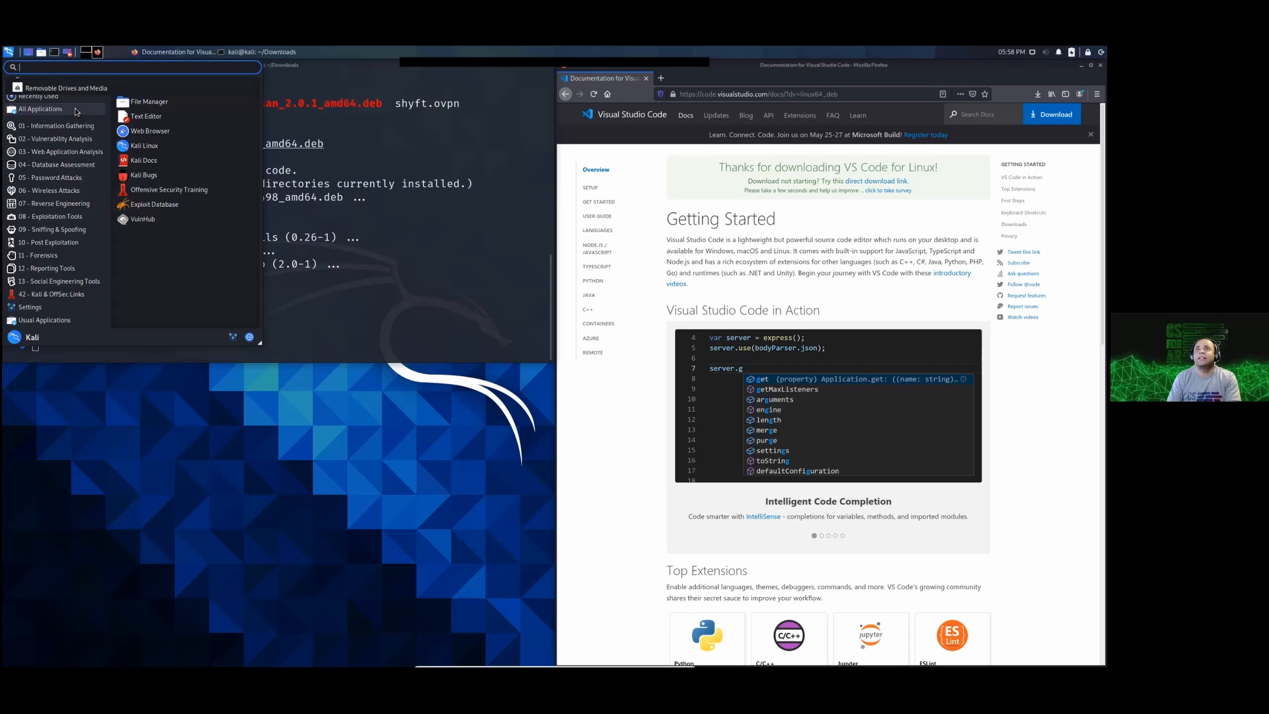
pyautogui.write('code')
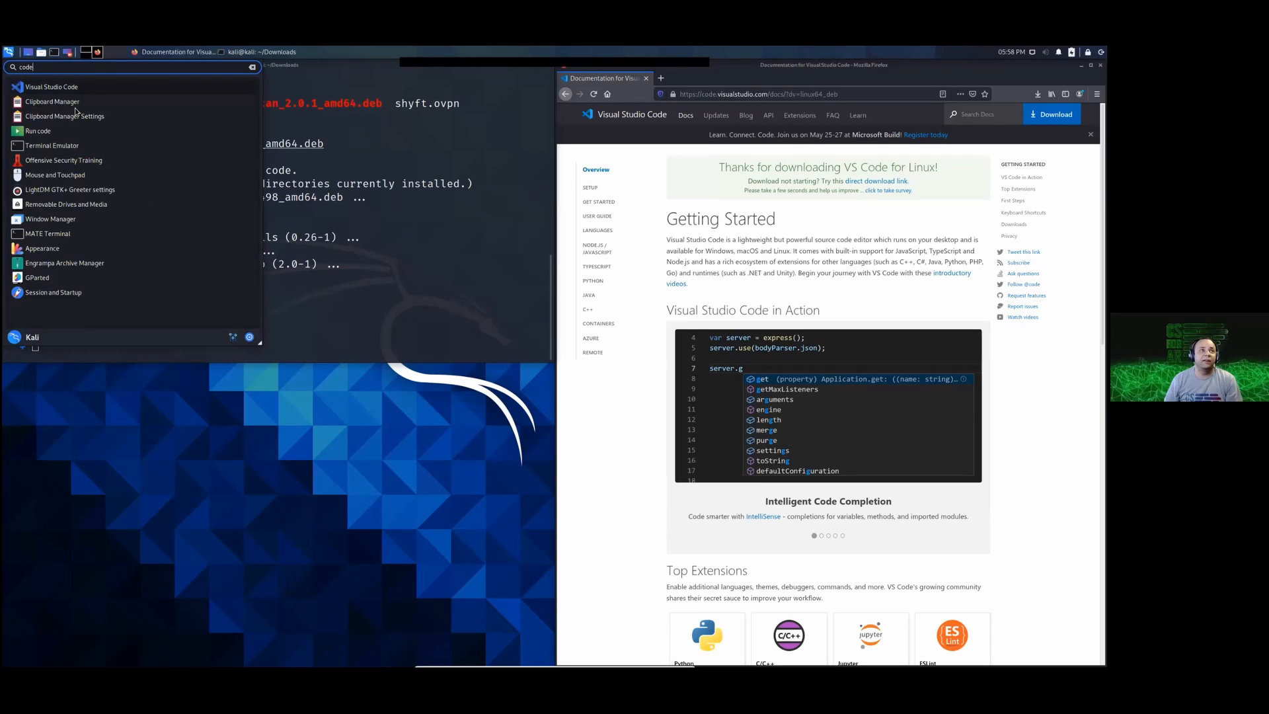
pyautogui.click(51, 87)
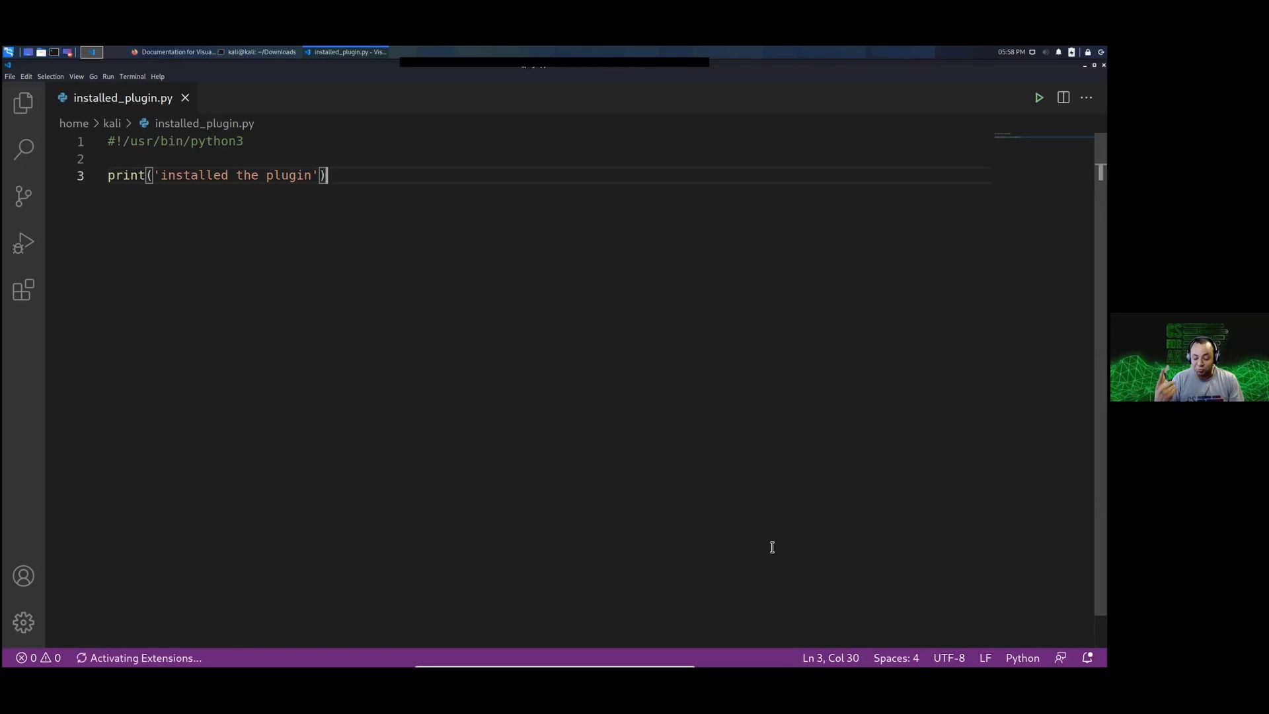
# Step: Create a new untitled file whose first line reads "this is a file that"
pyautogui.hotkey('ctrl', 'n')
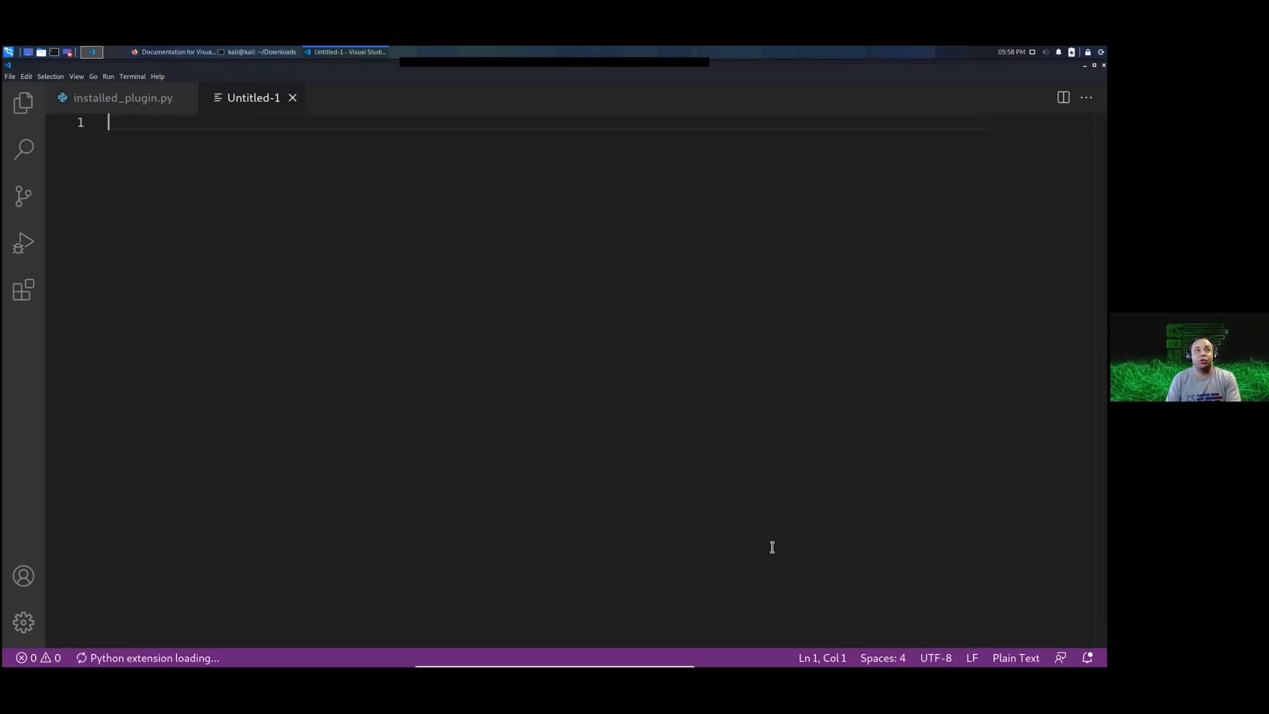
pyautogui.write('t')
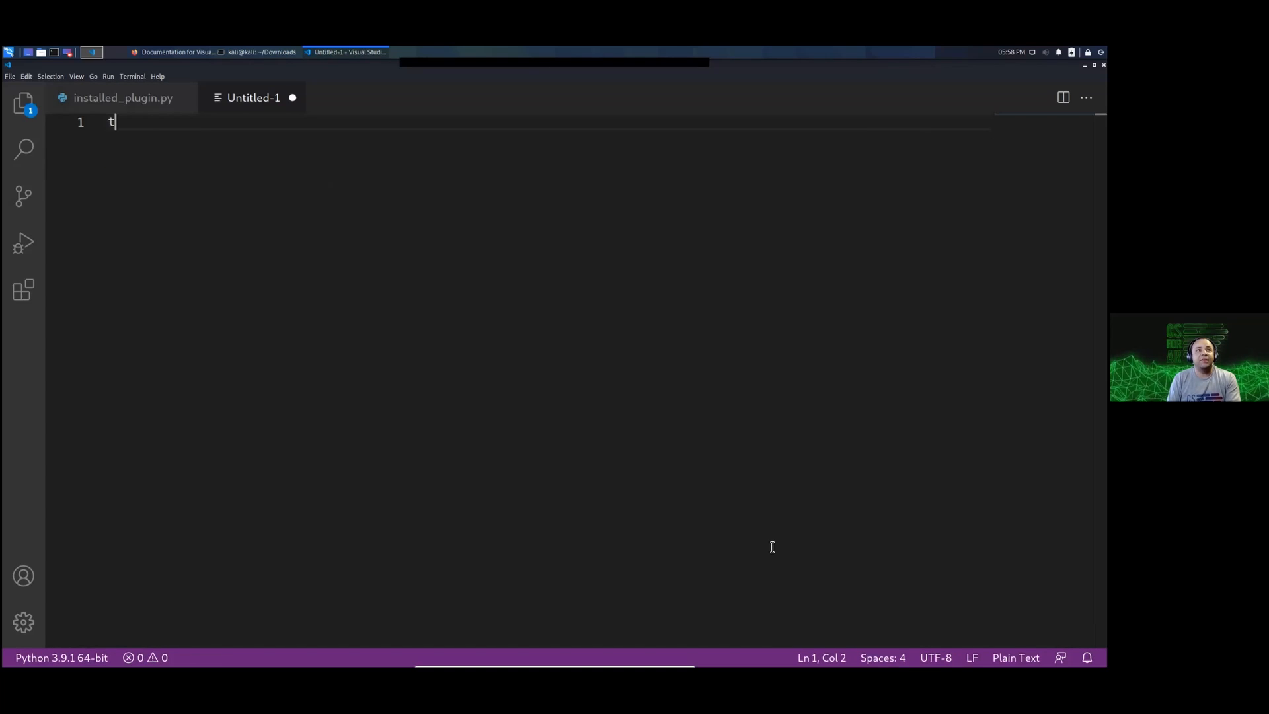
pyautogui.write('his is a ')
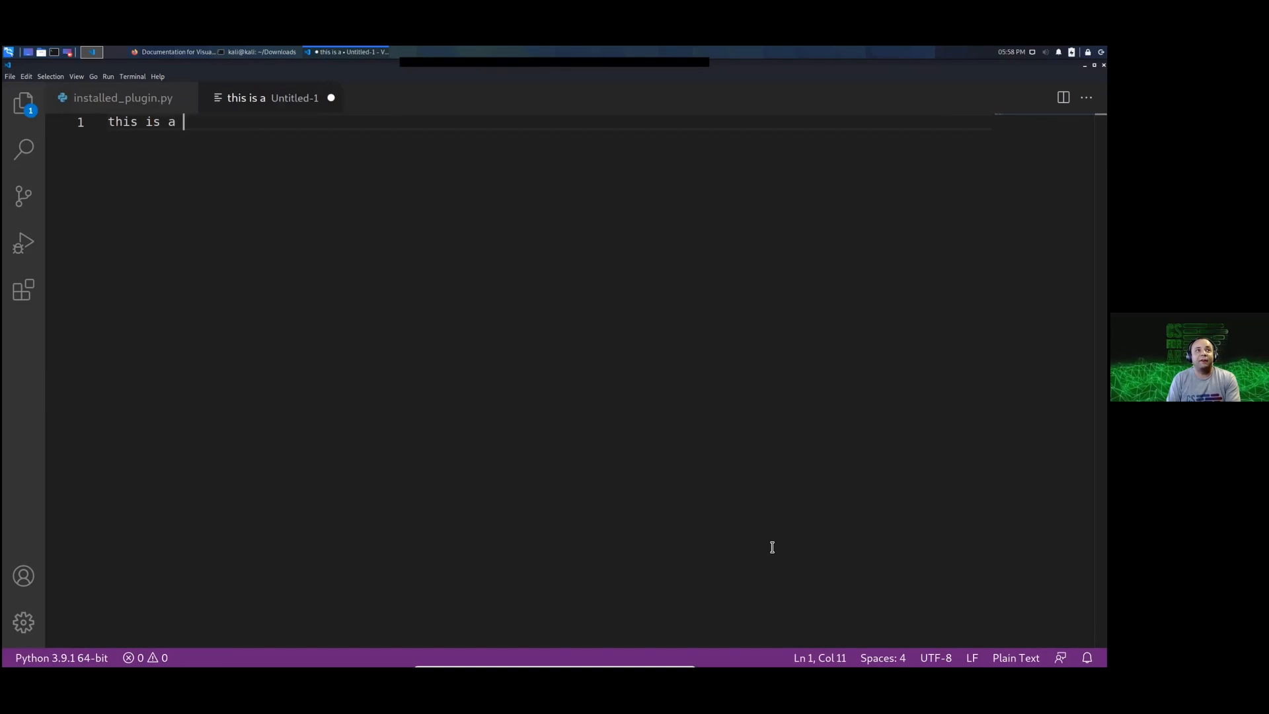
pyautogui.write('file that')
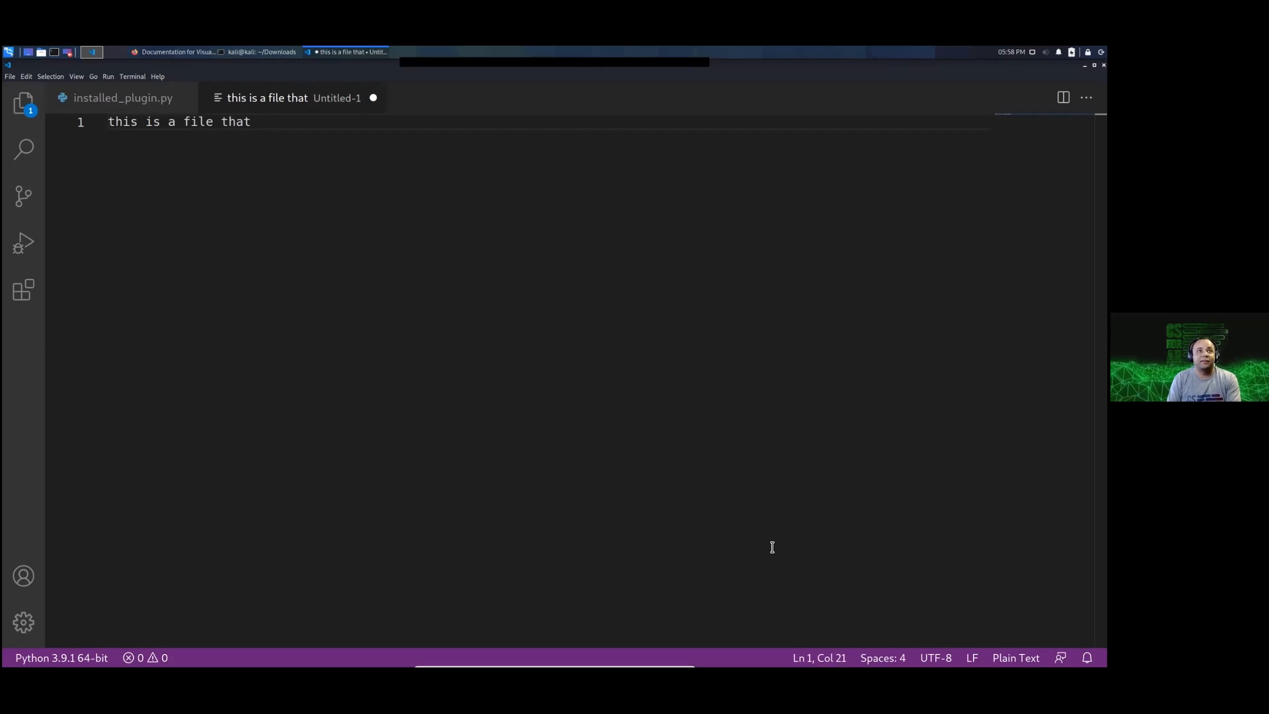
# Step: Add the words "is", "not" and "saved" on separate lines of the untitled file, with blank lines between them
pyautogui.press('Return')
pyautogui.press('Return')
pyautogui.press('Return')
pyautogui.press('Return')
pyautogui.press('Return')
pyautogui.write('is')
pyautogui.press('Return')
pyautogui.press('Return')
pyautogui.press('Return')
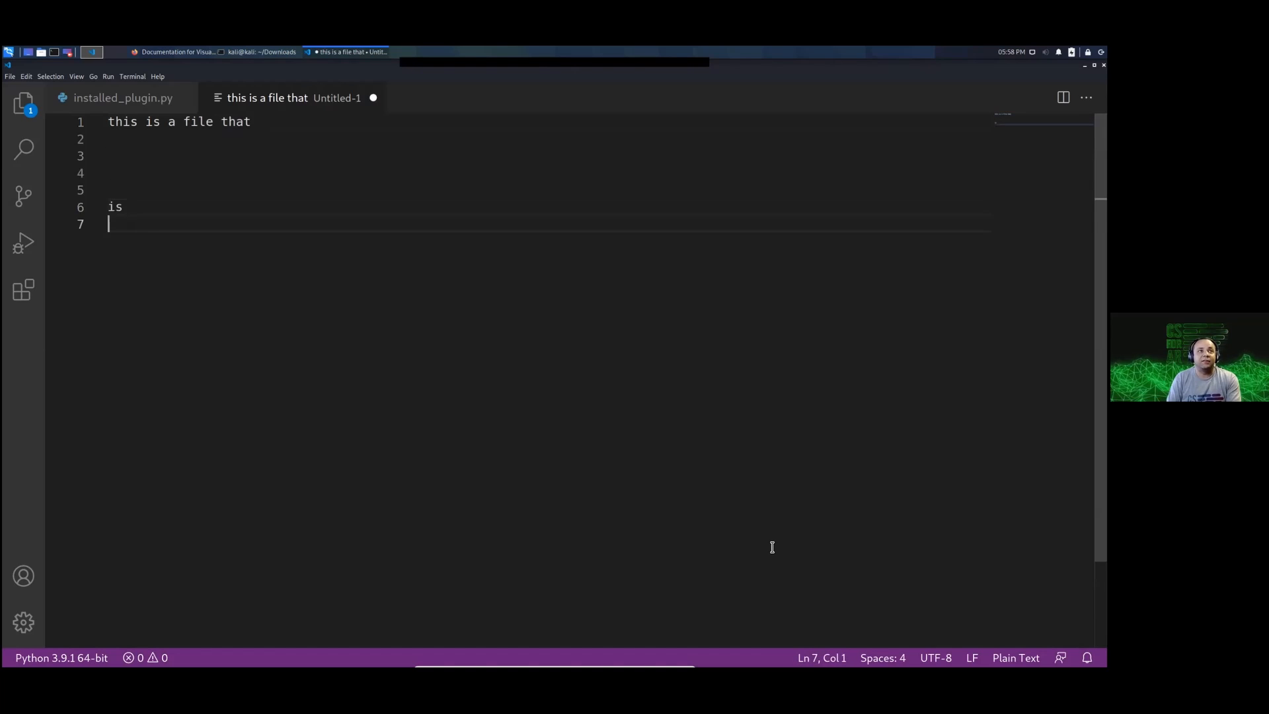
pyautogui.write('not')
pyautogui.press('Return')
pyautogui.press('Return')
pyautogui.press('Return')
pyautogui.write('sa')
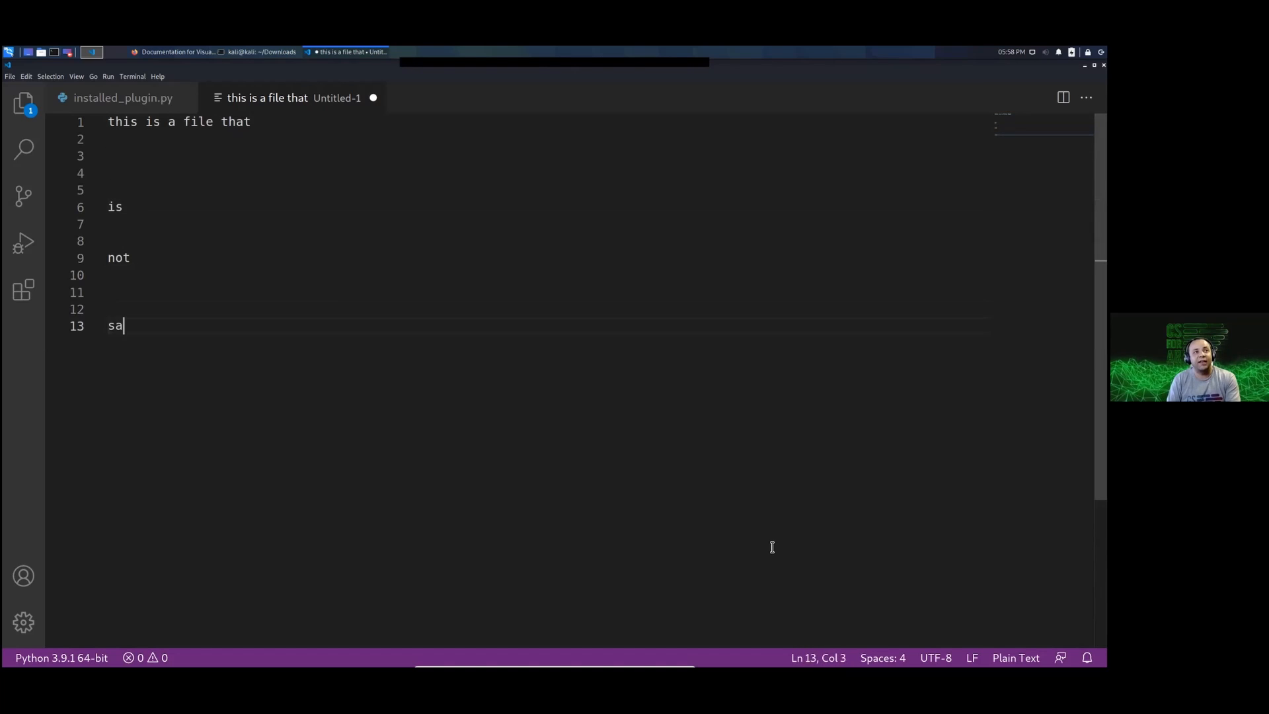
pyautogui.write('ved')
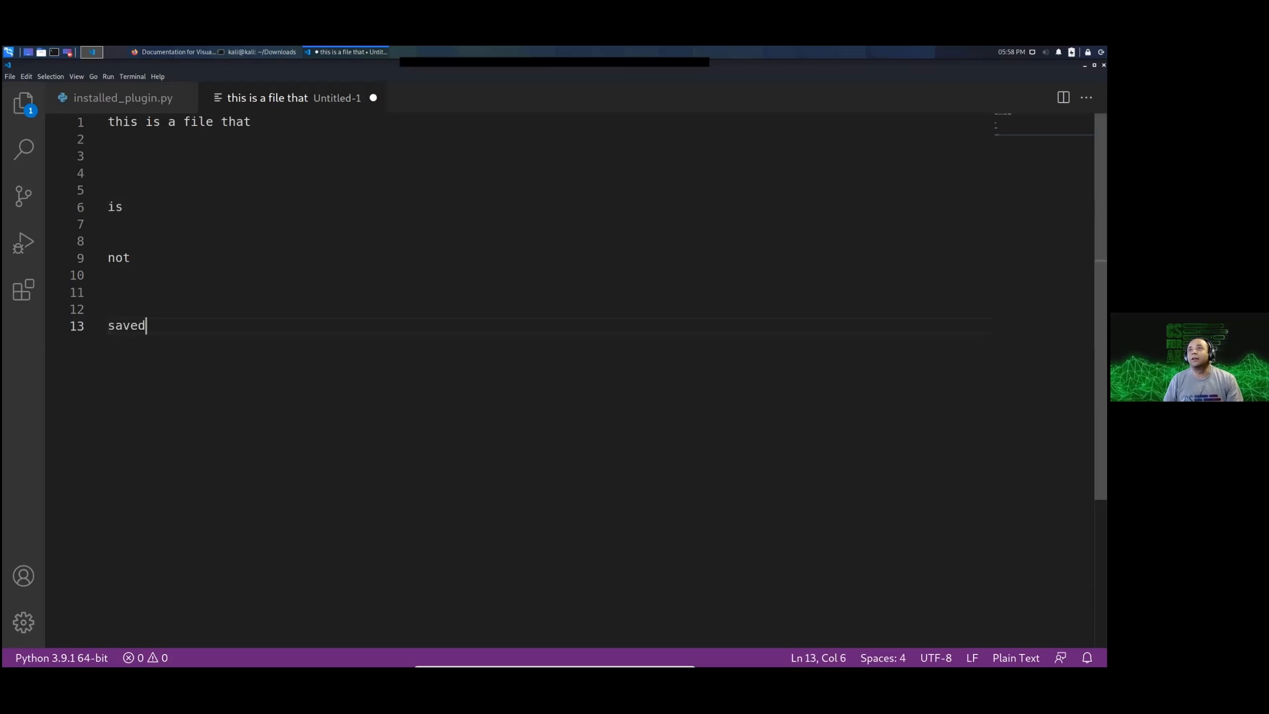
# Step: Quit Visual Studio Code without saving the untitled file and launch it again from the installed applications
pyautogui.hotkey('ctrl', 'q')
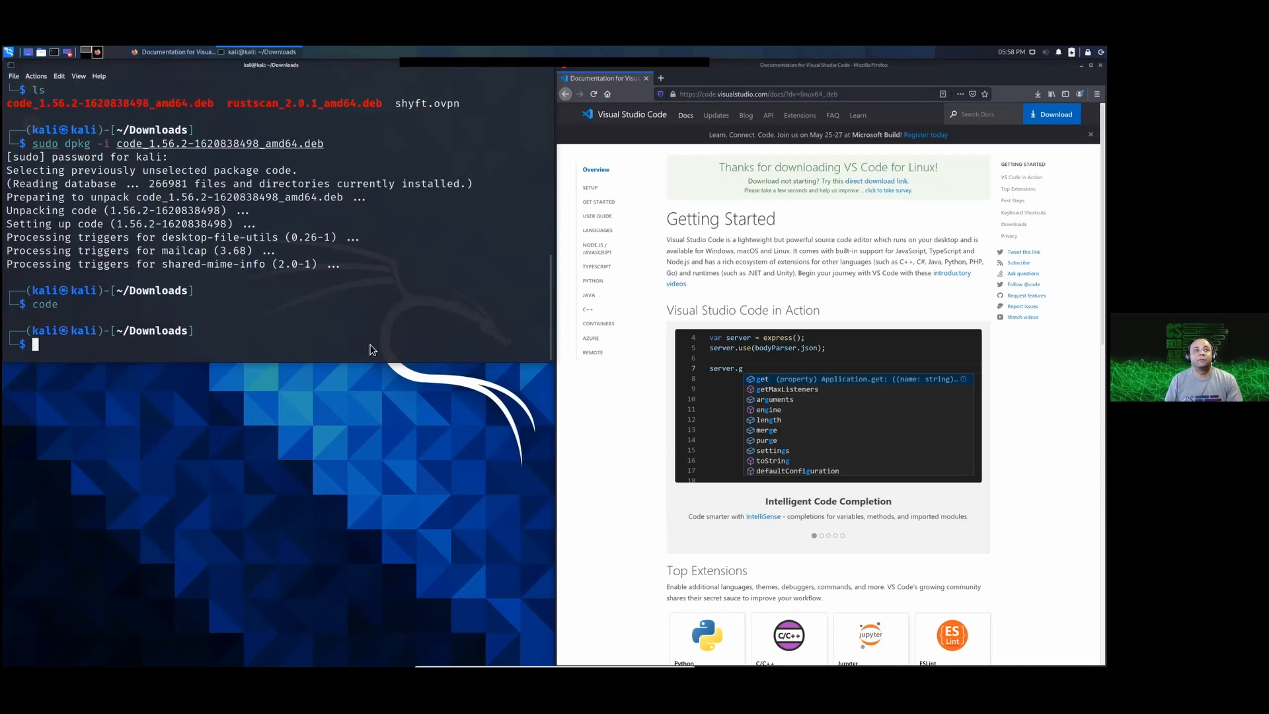
pyautogui.click(10, 53)
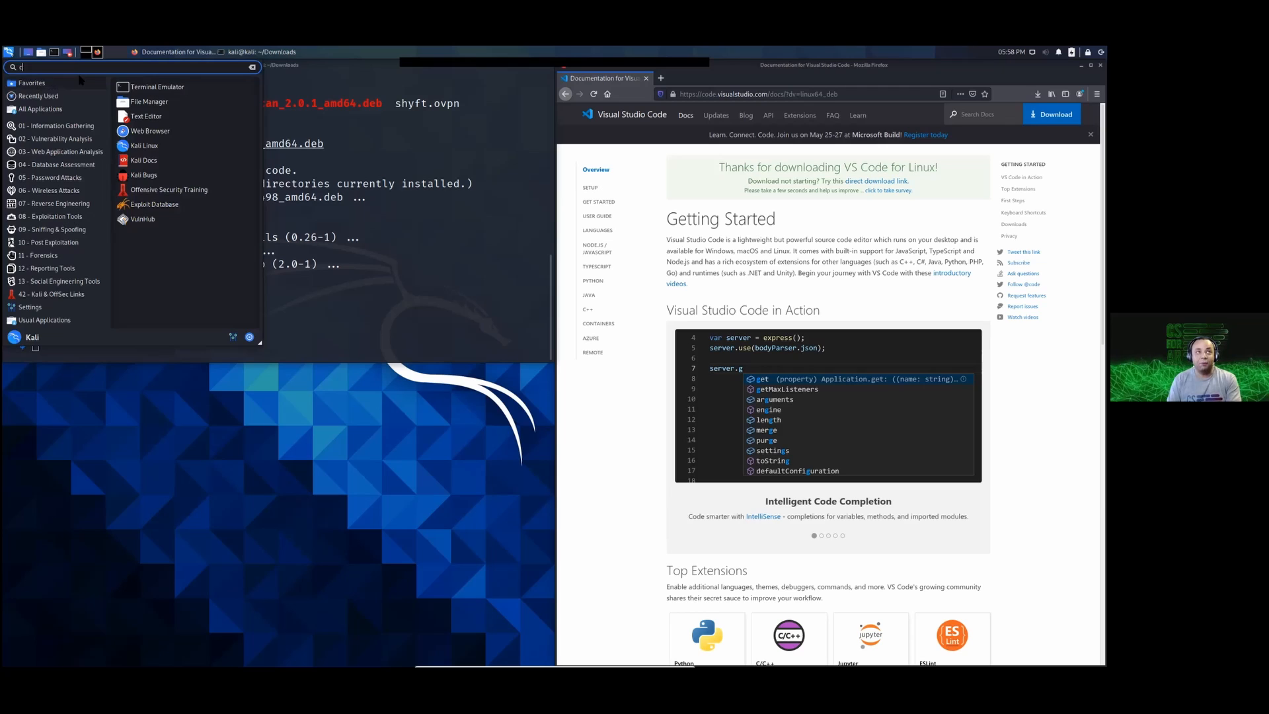
pyautogui.press('Escape')
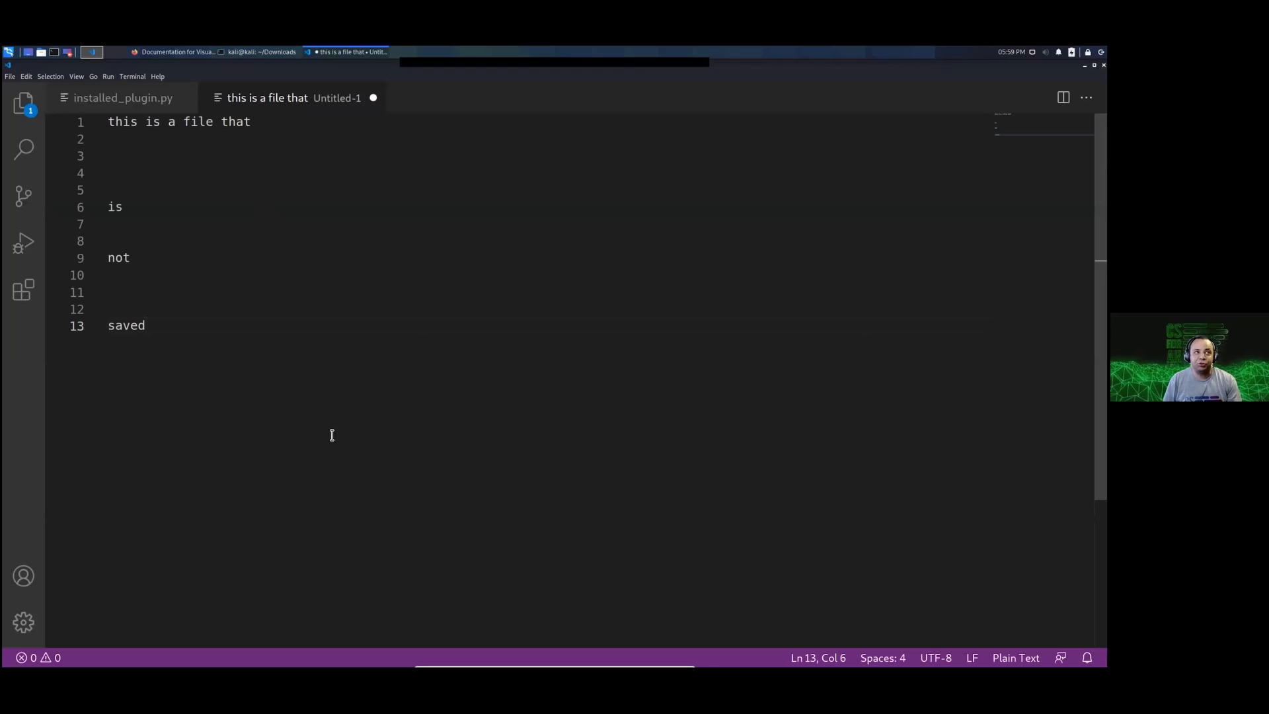
# Step: Check the unsaved text in the untitled file and switch to installed_plugin.py
pyautogui.keyDown('shift'); pyautogui.click(101, 170); pyautogui.keyUp('shift')
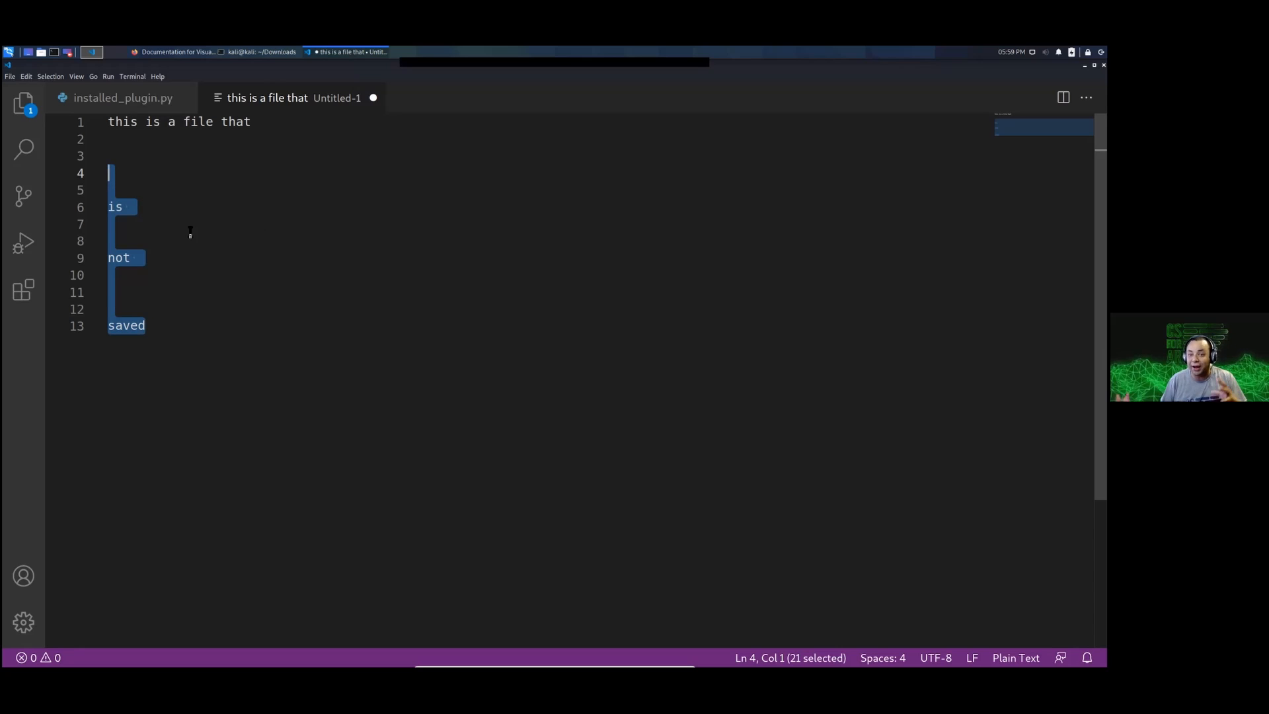
pyautogui.click(291, 294)
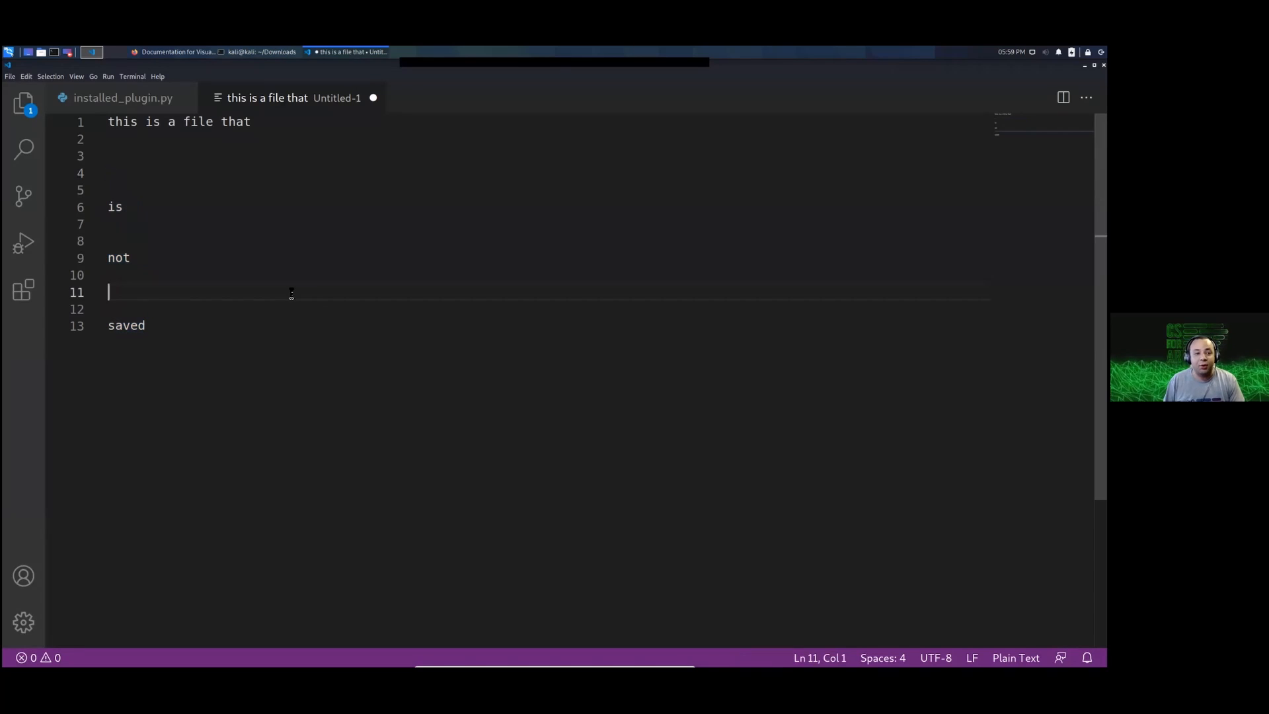
pyautogui.click(131, 106)
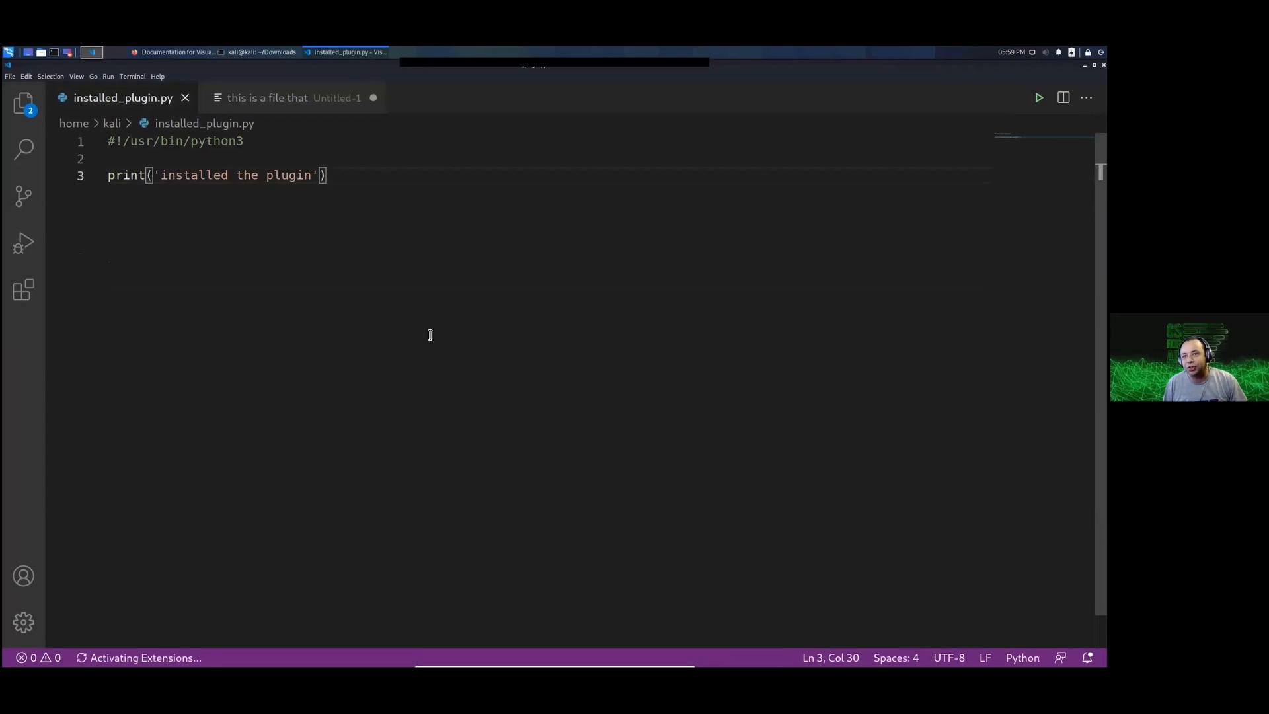